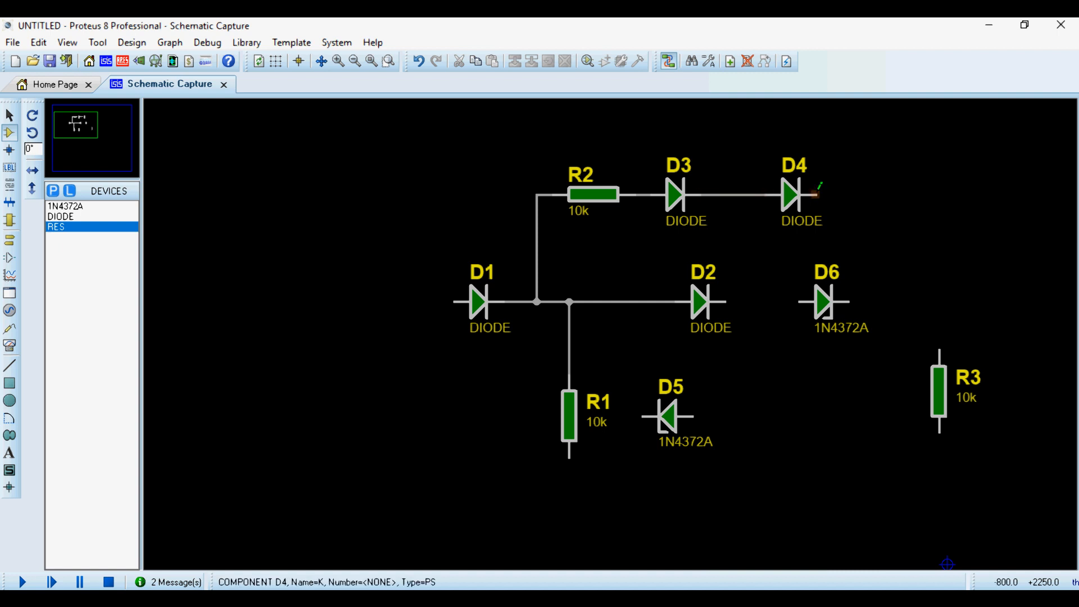
Step: Wire the cathode of D4 to the cathode of D6, and the anode of D6 to the cathode of D2
click(817, 194)
click(849, 302)
click(799, 302)
click(725, 301)
Step: Move R1 up closer to the middle branch, wire its lower end to D5, and shift D5 slightly down
drag(570, 422, 569, 380)
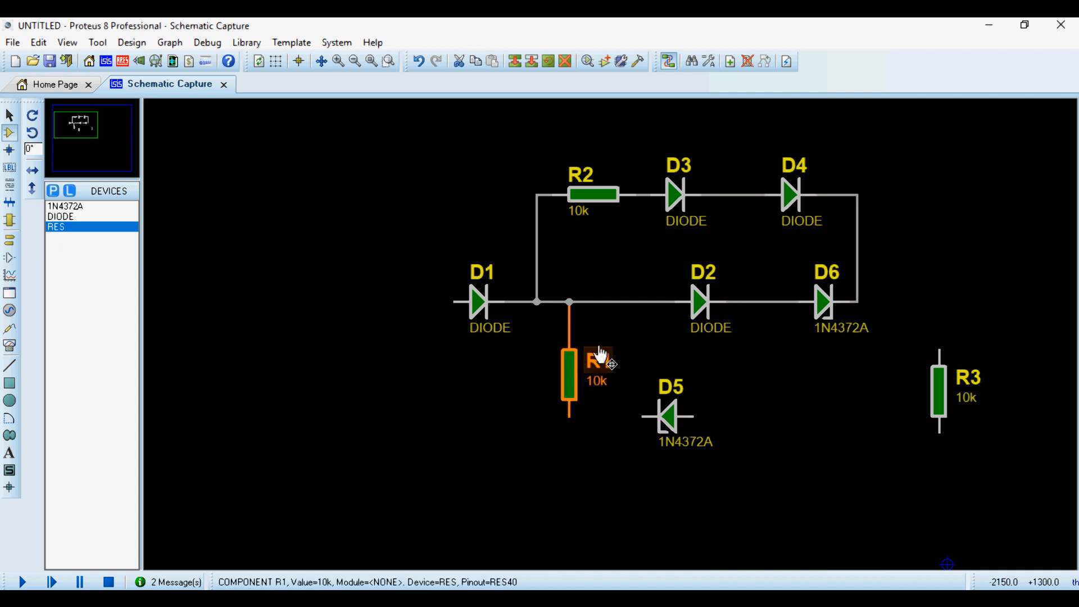
click(642, 417)
click(569, 417)
drag(668, 417, 667, 432)
Step: Move R3 closer to the circuit, wire its upper end to the D4–D6 node, lower D5, and wire D5 to R3's lower end
click(852, 359)
drag(939, 391, 881, 399)
click(856, 301)
click(693, 432)
right_click(862, 436)
drag(667, 432, 692, 457)
click(718, 457)
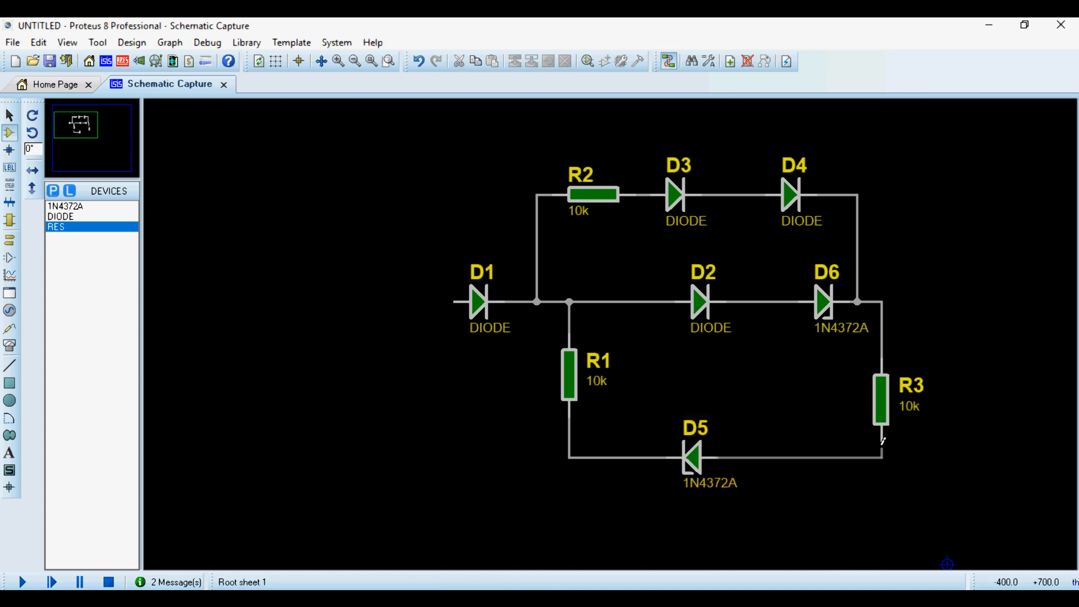
click(881, 442)
Step: Place a horizontal resistor in line with D6 and wire it to the node above R3
click(962, 292)
click(962, 302)
click(921, 301)
click(882, 302)
middle_click(646, 228)
click(450, 222)
click(853, 277)
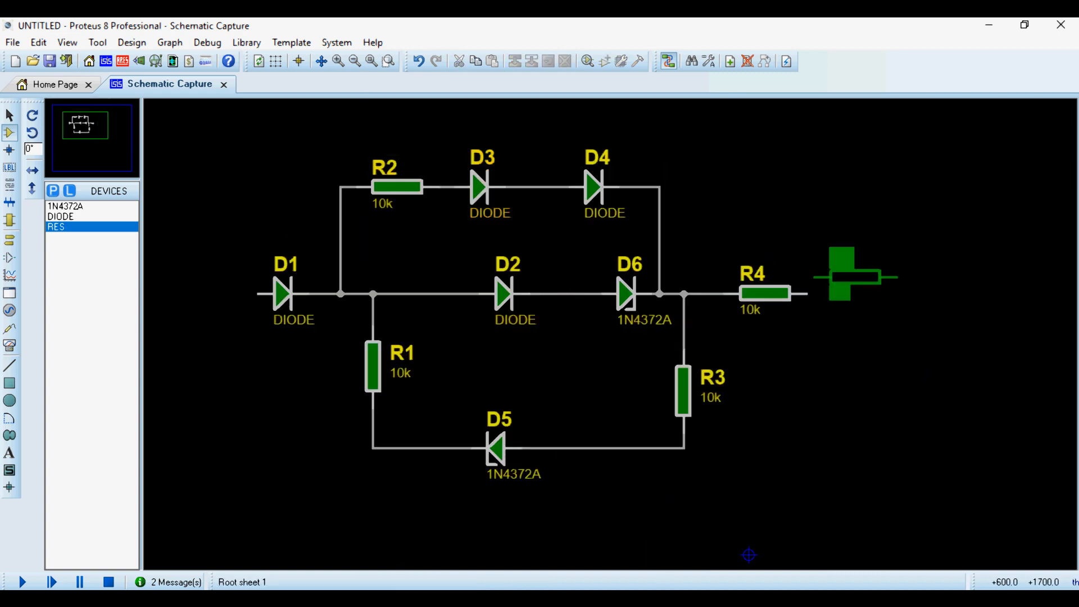
right_click(847, 277)
Step: Copy diode D3 to the free end of R4 and wire R4 to the copy's anode
click(479, 187)
click(514, 60)
click(863, 293)
right_click(864, 293)
click(807, 293)
click(838, 294)
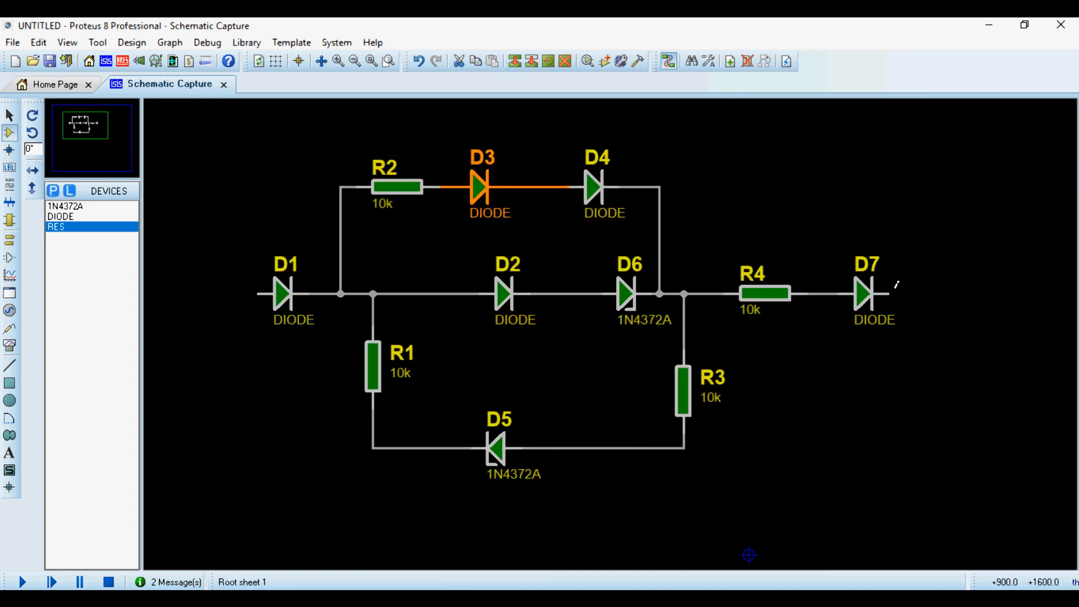
Step: Place a horizontal resistor in line with D4, wiring one end to D4's output node and the other to D7's cathode
click(773, 187)
click(748, 188)
click(659, 187)
click(799, 187)
click(891, 293)
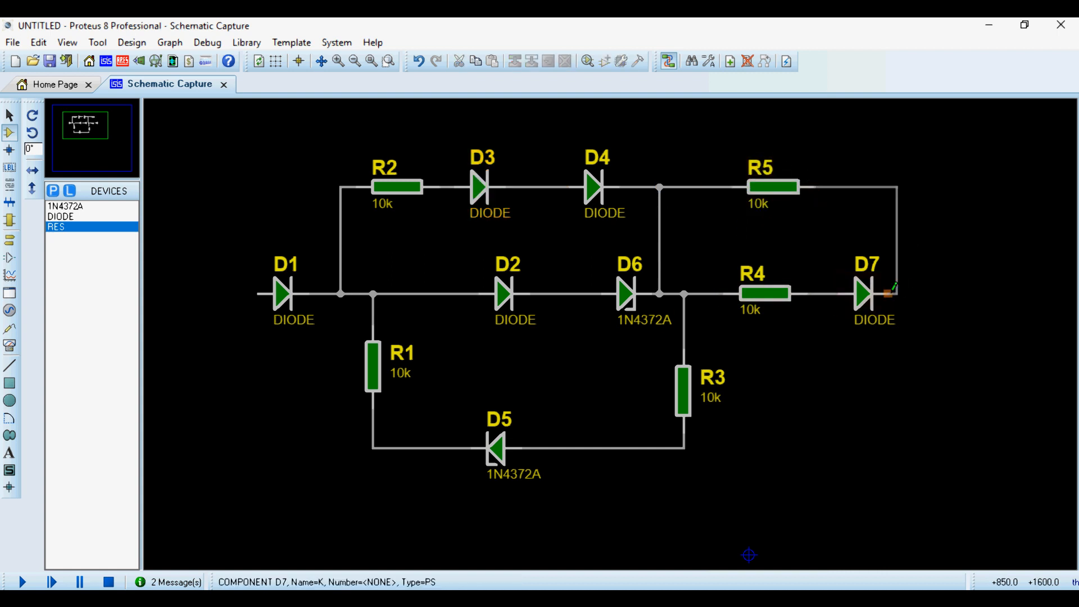
Step: Copy the 1N4372A diode D6 beside the lower branch and wire it between D7's output node and the lower end of R3
click(625, 293)
click(515, 61)
click(839, 486)
right_click(838, 487)
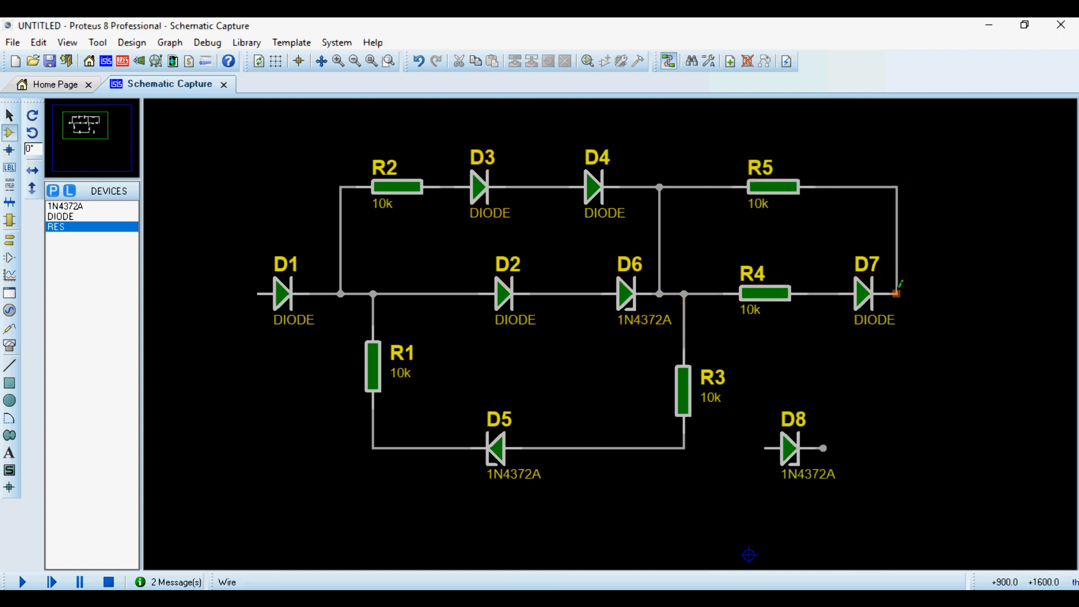
click(896, 293)
click(823, 448)
click(766, 448)
click(684, 448)
Step: Copy diode D1 above D4 and wire the copy's cathode to the node between D4 and R5
click(282, 294)
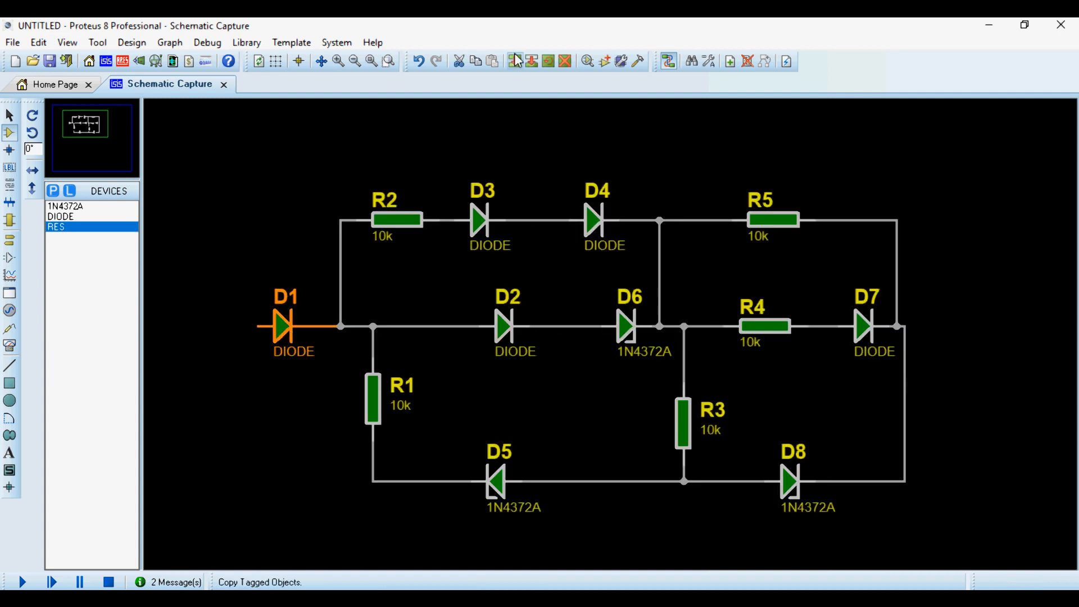
click(514, 61)
click(640, 171)
right_click(687, 247)
click(626, 130)
click(660, 219)
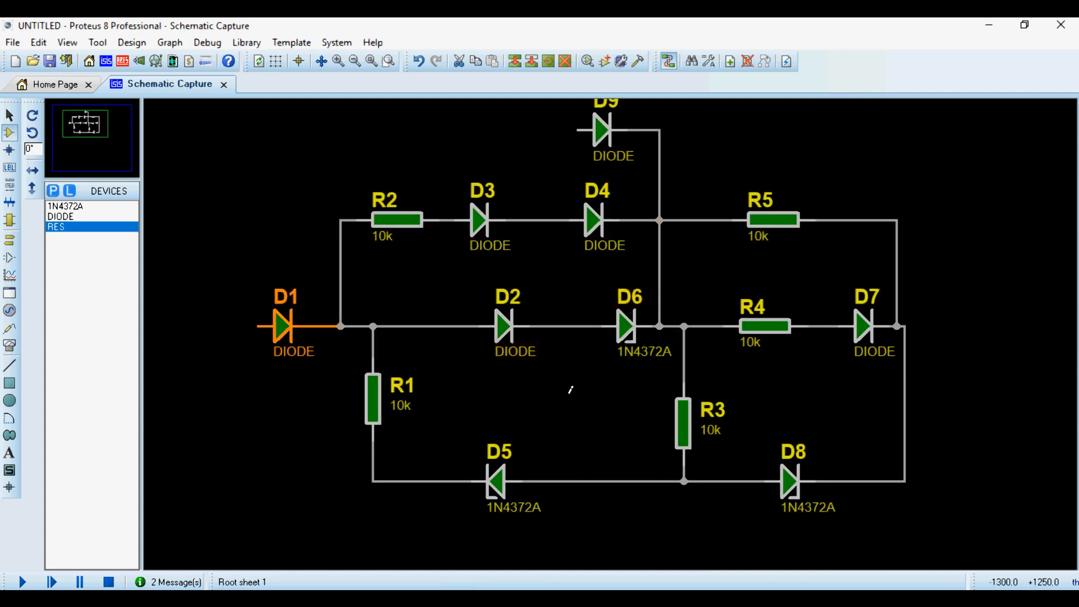
Step: Place a resistor below R3, connected to the node between D5 and D8, and add a ground terminal at its lower end
click(701, 549)
click(691, 548)
scroll(700, 549, down, 1)
click(10, 239)
click(66, 258)
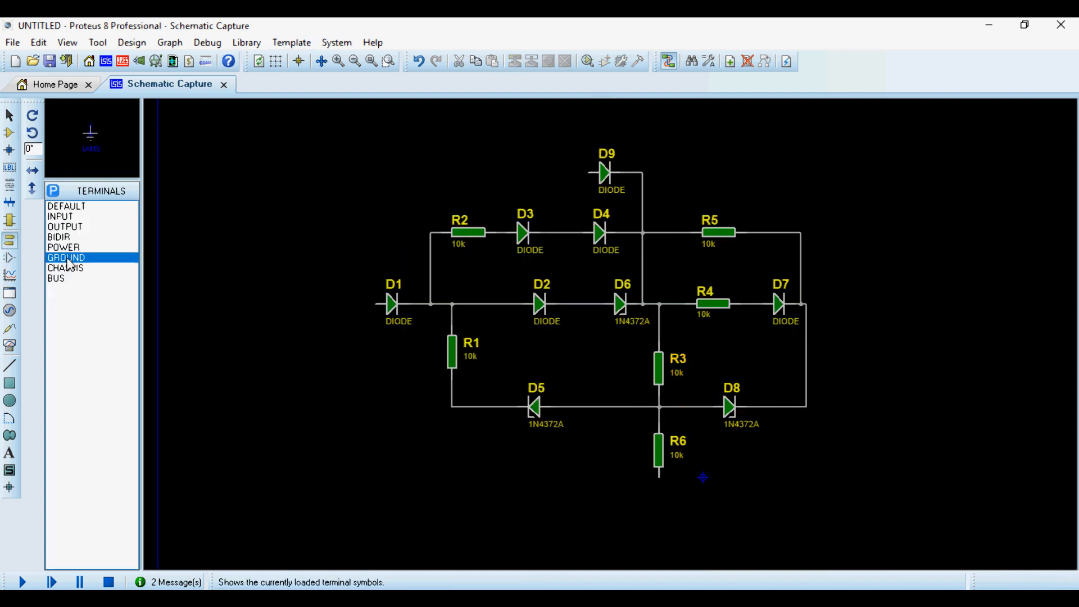
Step: Place a DC generator beside D1 and wire it to D1's anode
scroll(551, 233, up, 1)
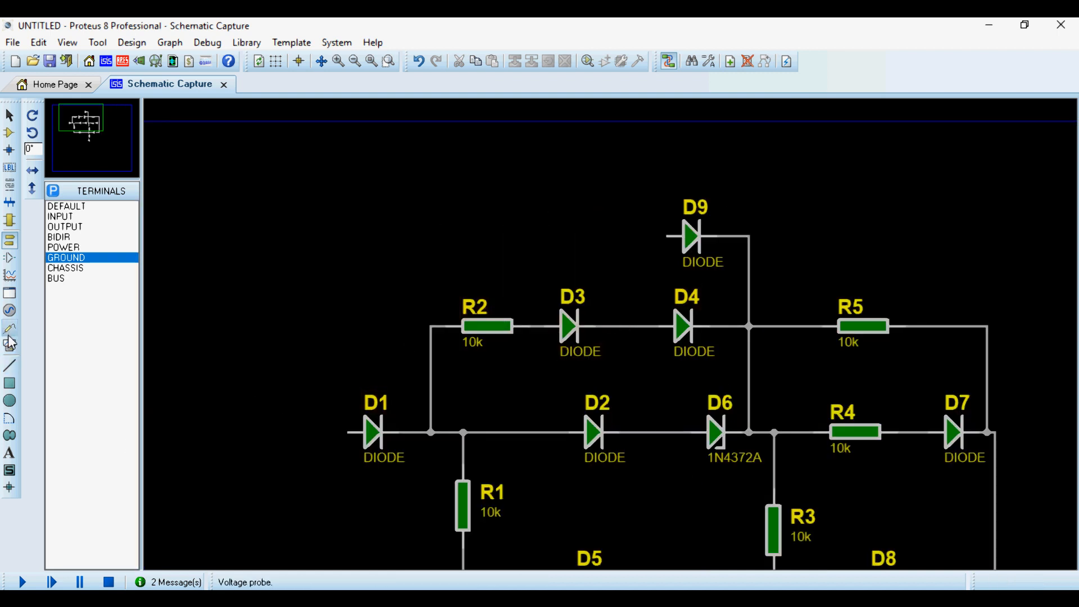
click(10, 275)
click(10, 328)
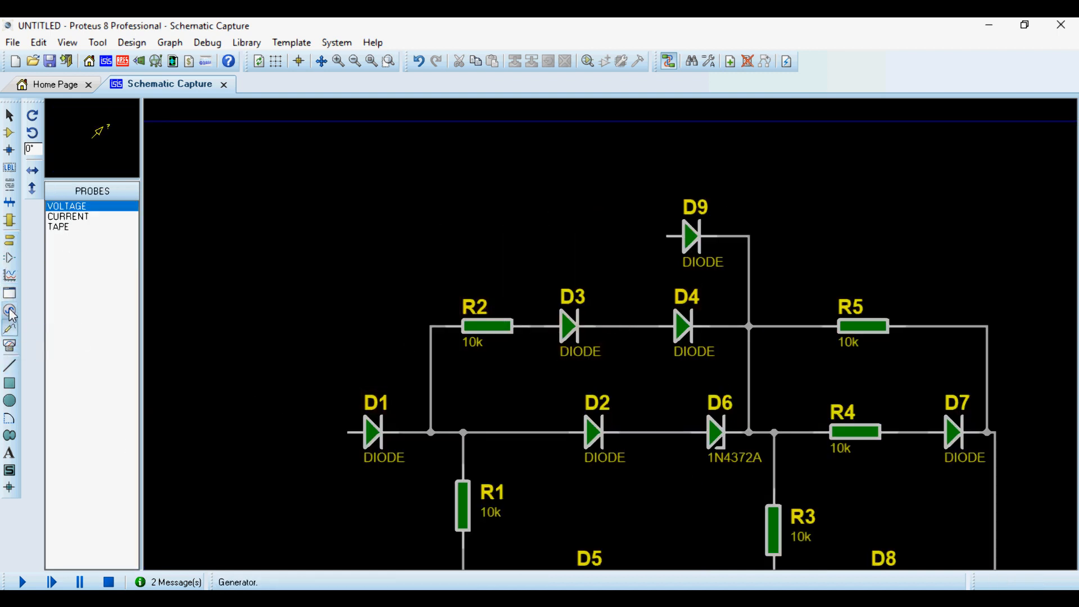
click(10, 310)
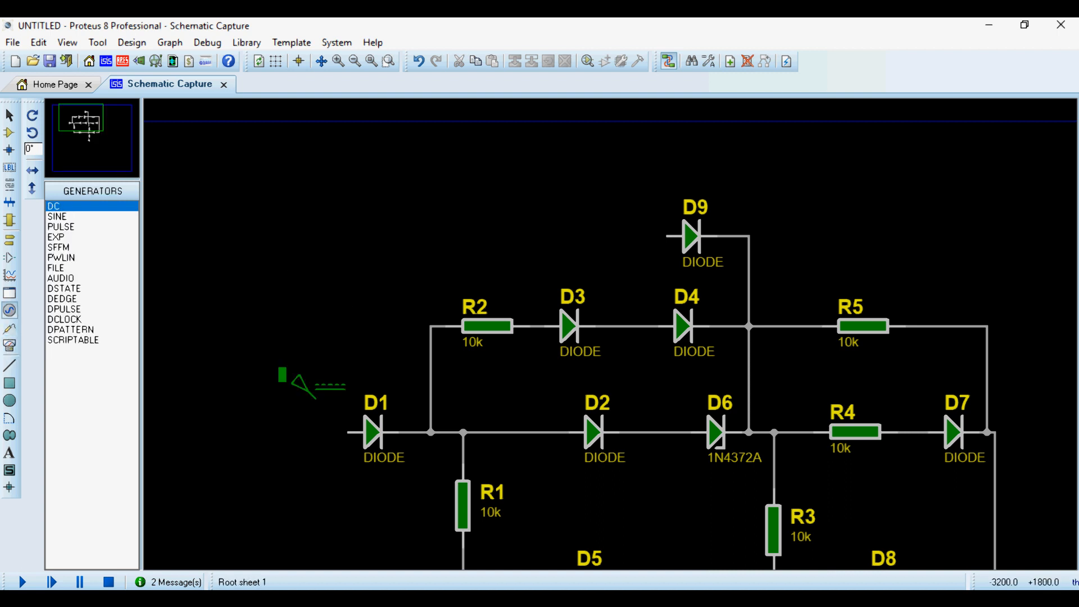
click(323, 421)
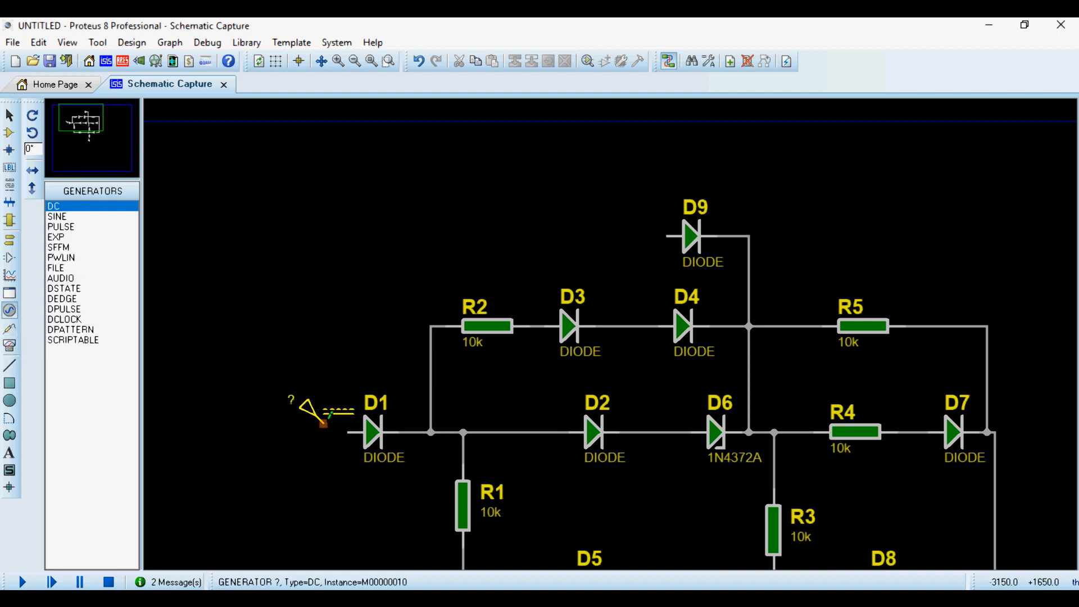
click(324, 423)
click(348, 431)
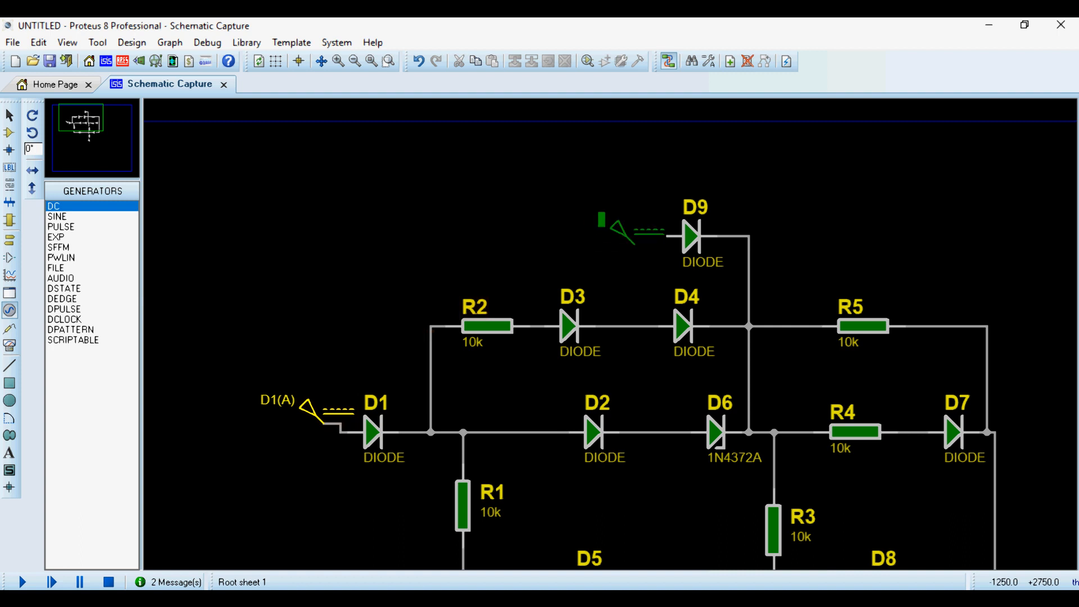
Step: Place a DC generator beside D9, wire it to D9's anode and name the generator VIN1
click(634, 235)
click(634, 235)
click(667, 236)
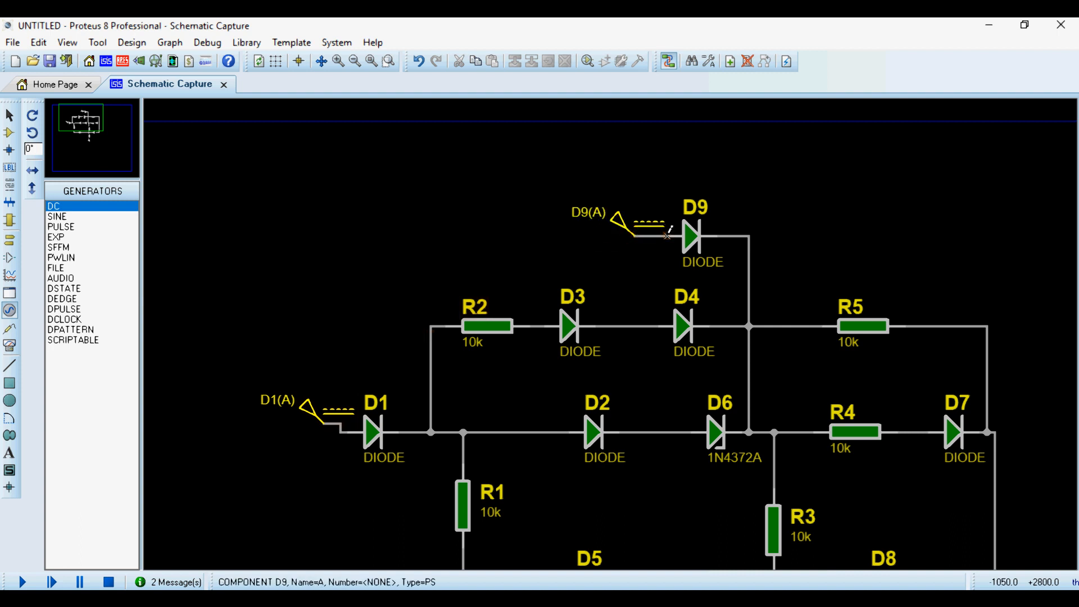
double_click(637, 231)
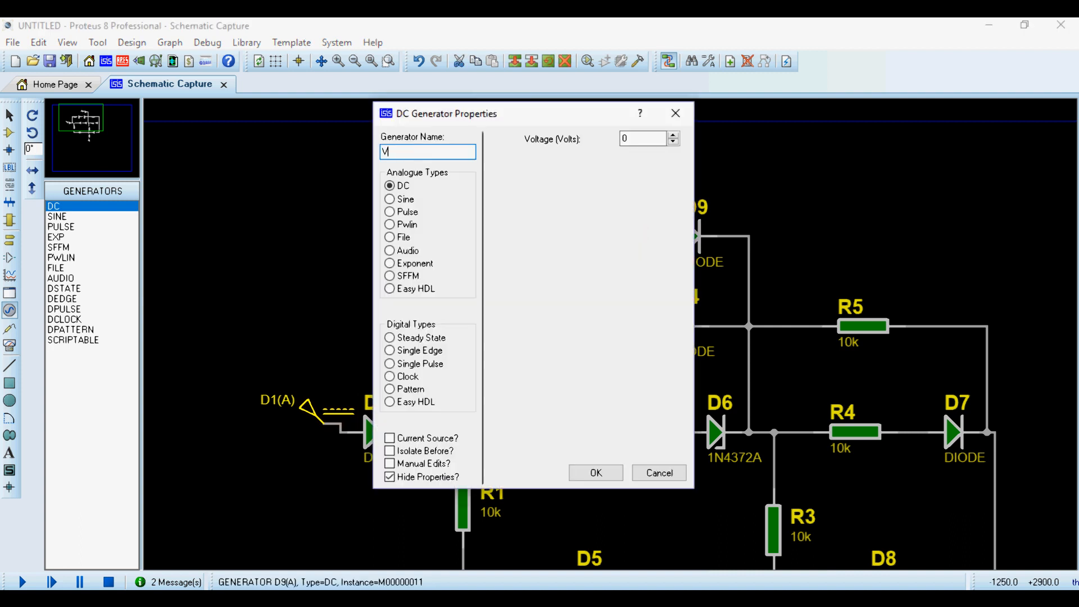
text(VIN1)
key(Return)
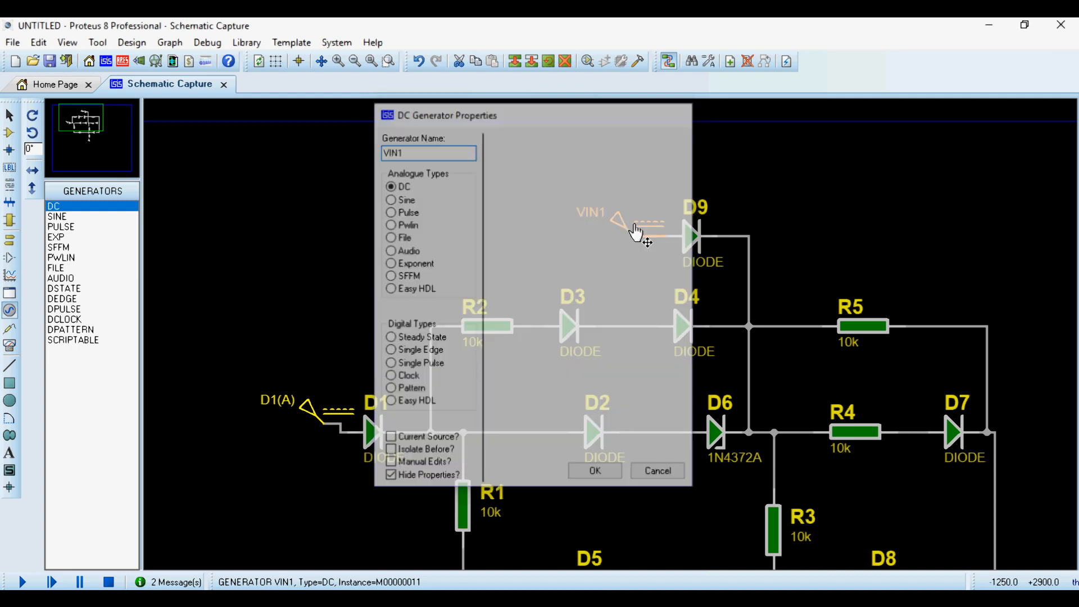
Step: Name the DC generator feeding D1 VIN2
double_click(314, 415)
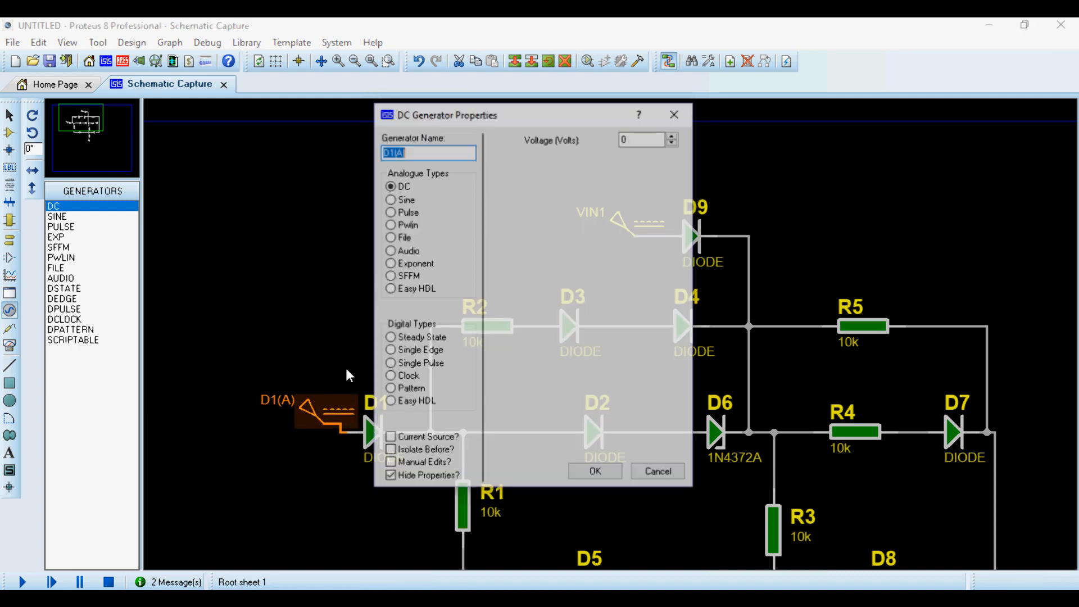
text(VIN2)
key(Return)
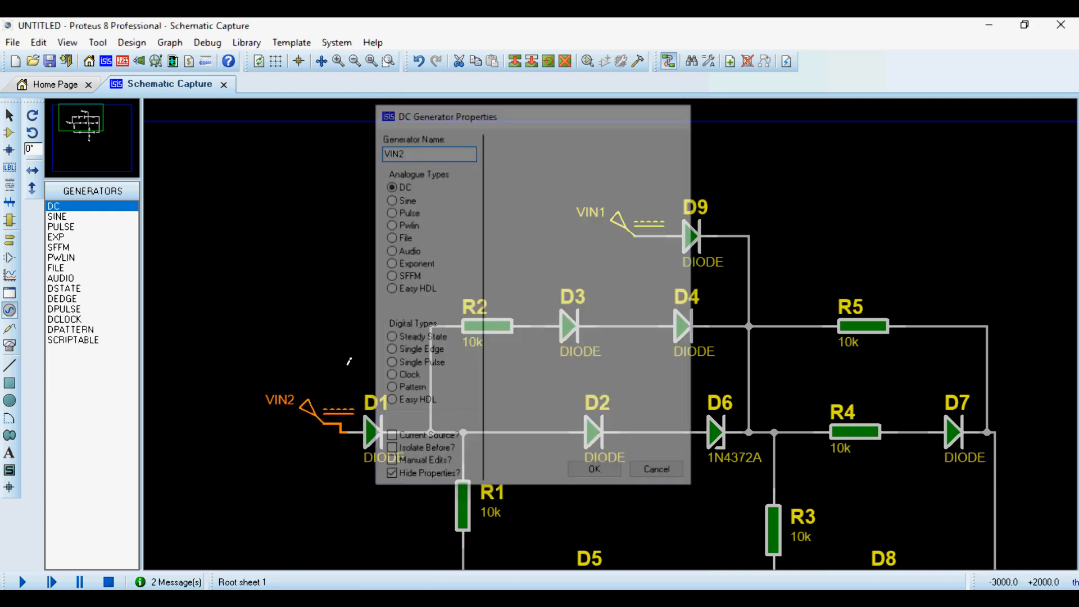
Step: Place a voltage probe at D7's output node and name it VOUT1
scroll(746, 424, down, 1)
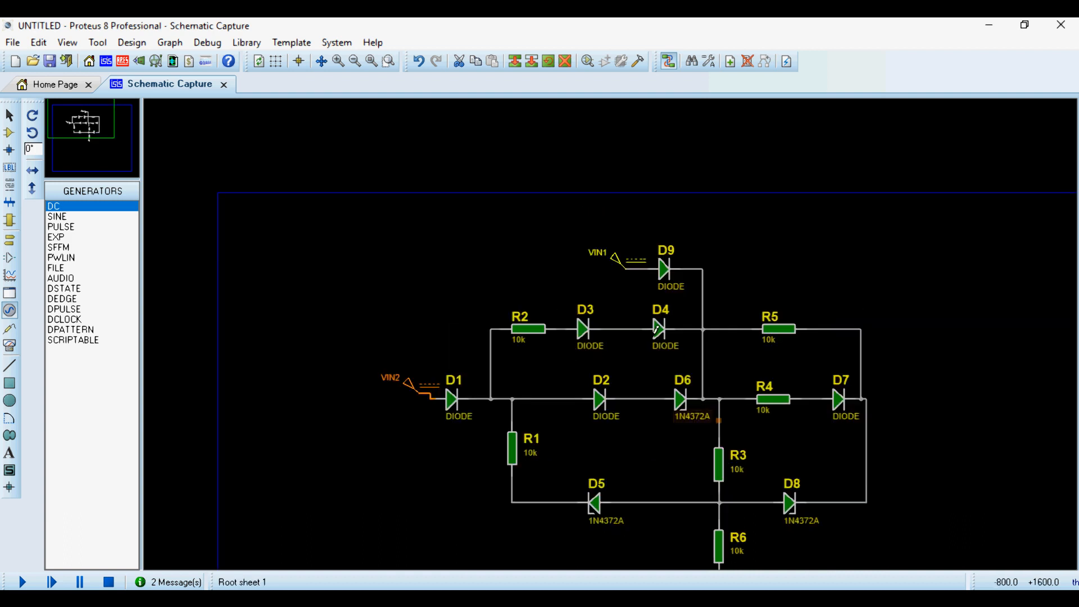
click(10, 240)
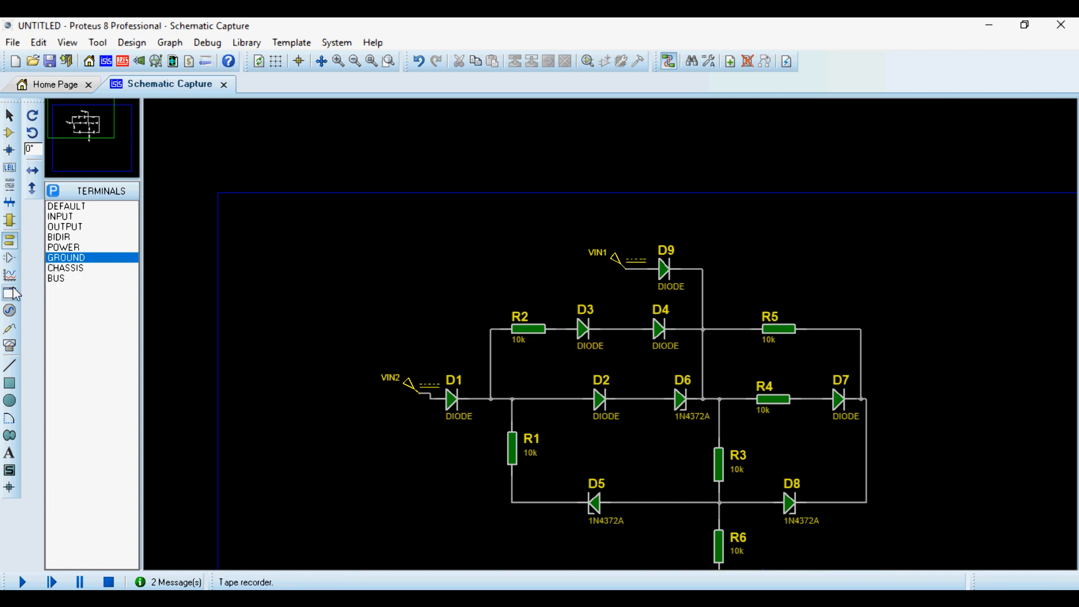
click(12, 311)
click(9, 329)
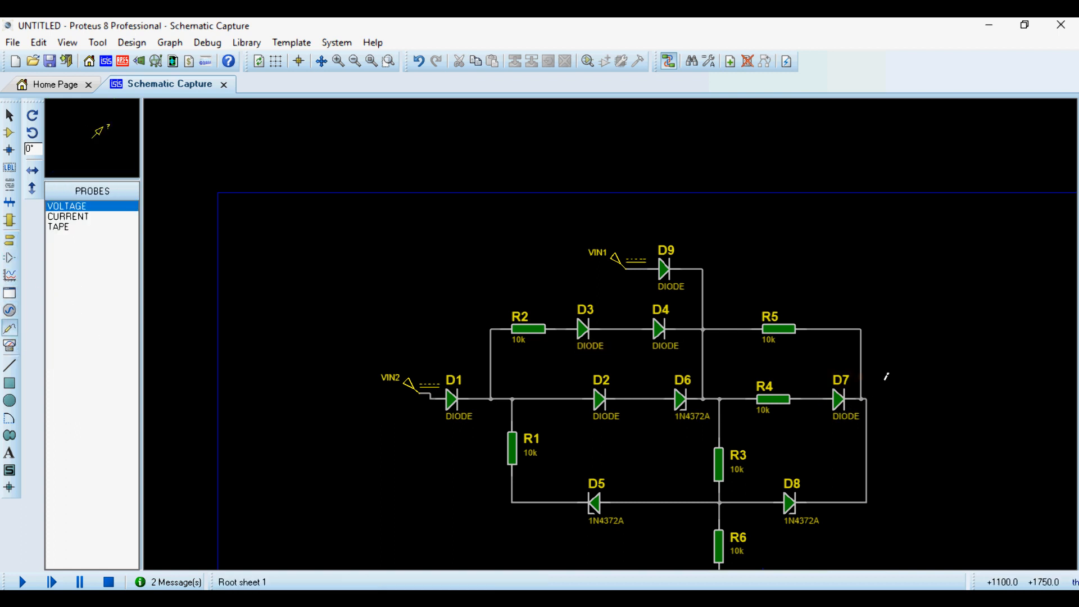
scroll(886, 376, up, 2)
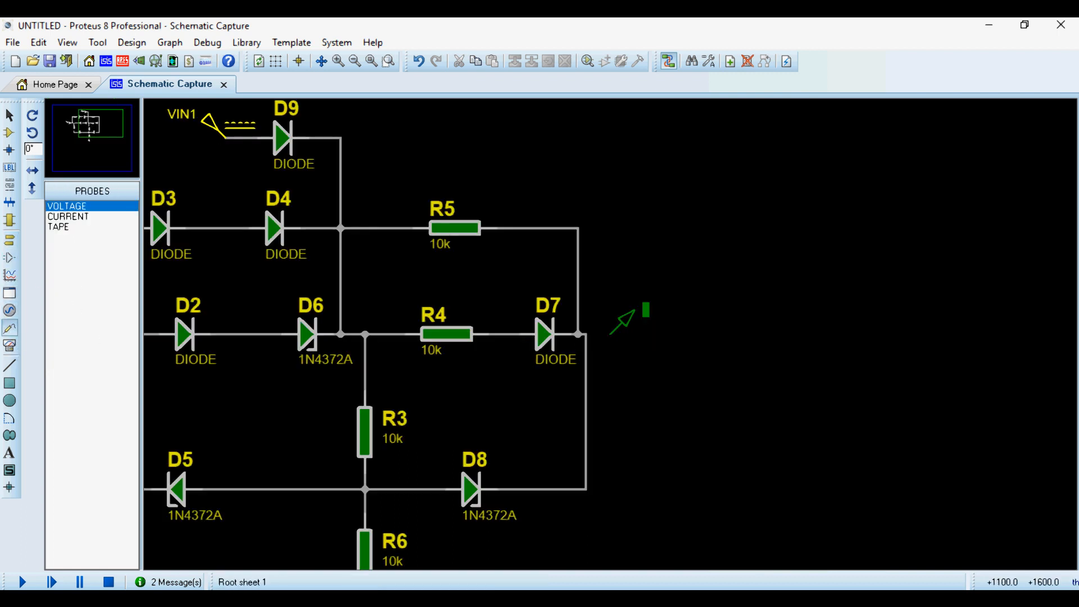
click(594, 334)
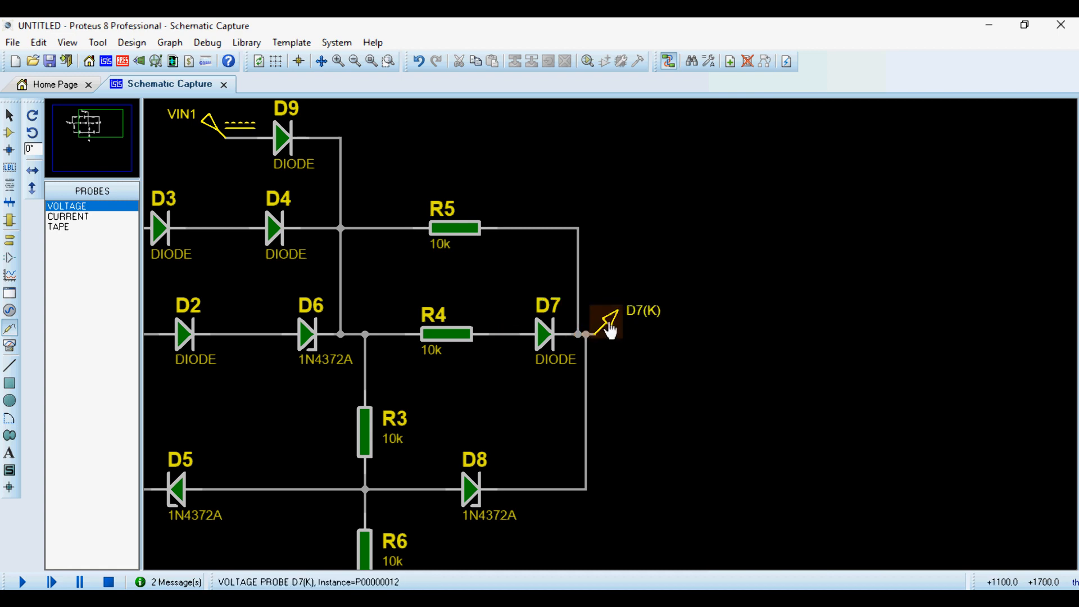
double_click(609, 326)
text(V0)
key(Return)
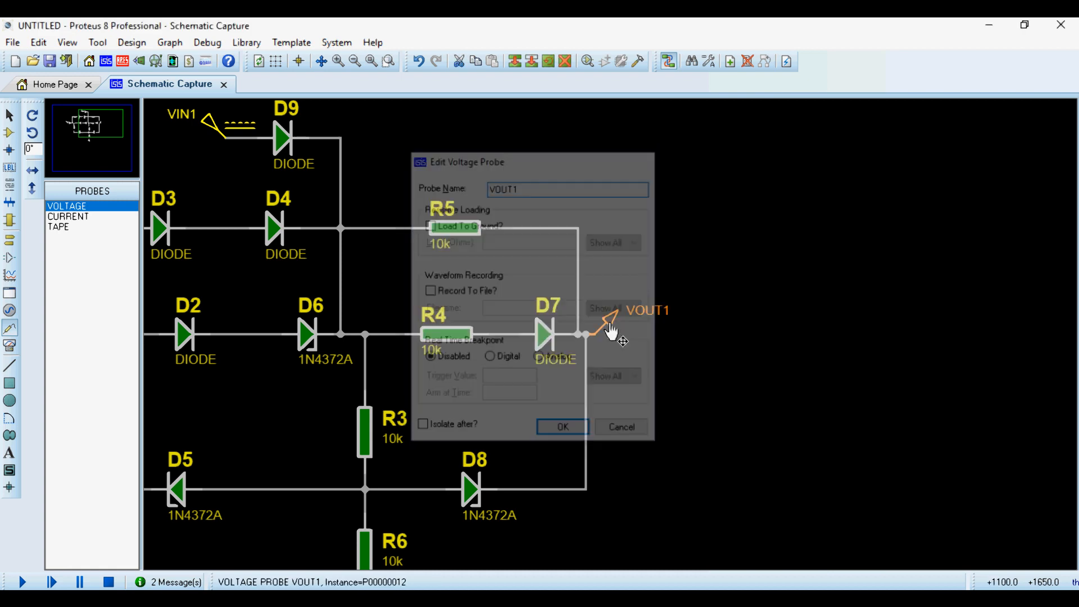
Step: Place a voltage probe on the wire between D4 and R5 and name it VOUT2
key(F8)
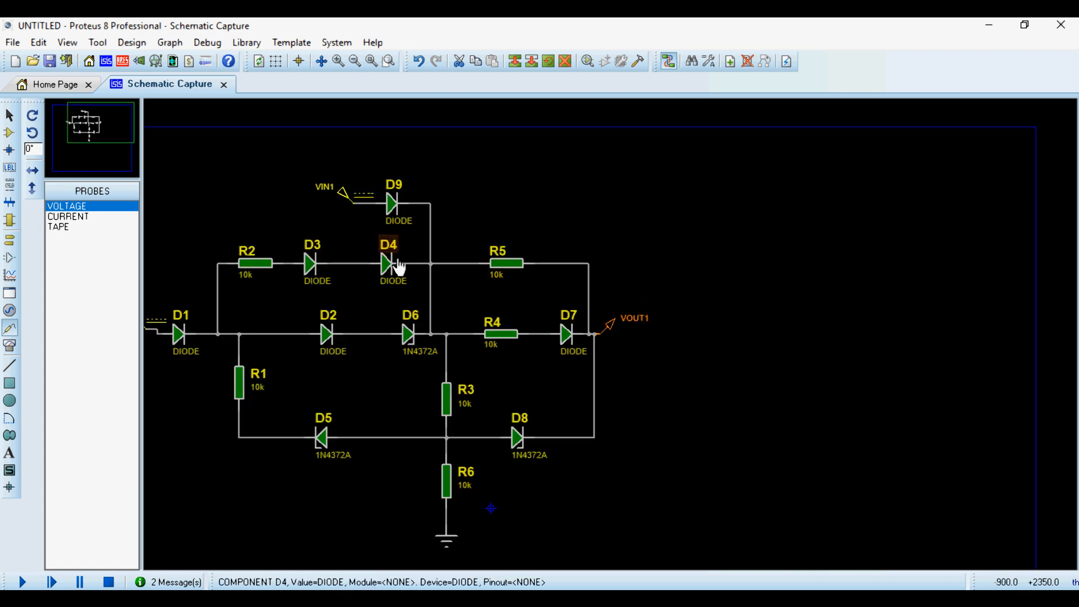
scroll(442, 254, up, 2)
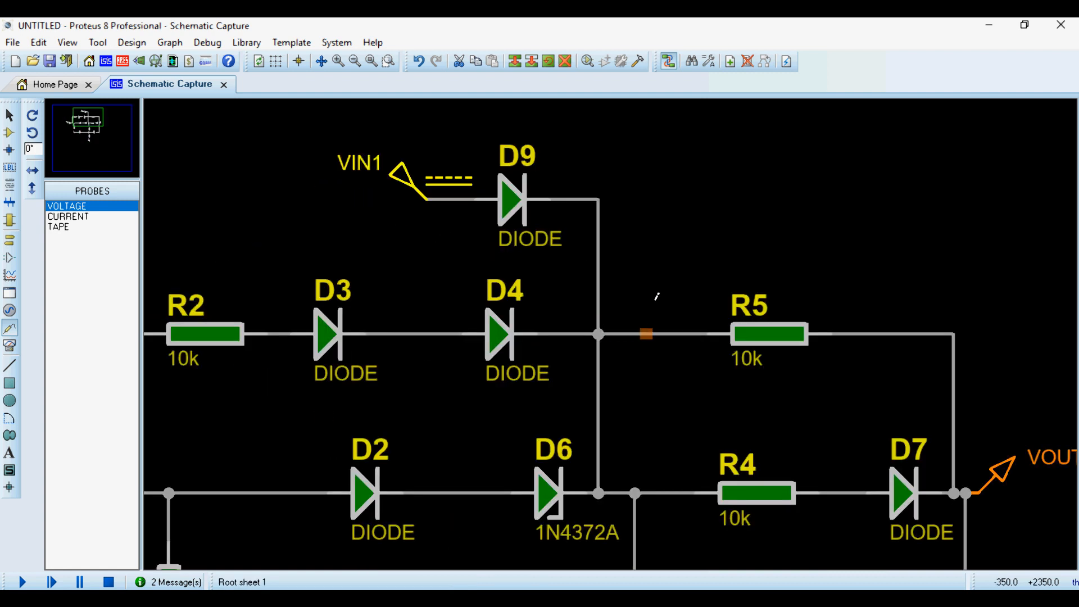
click(631, 334)
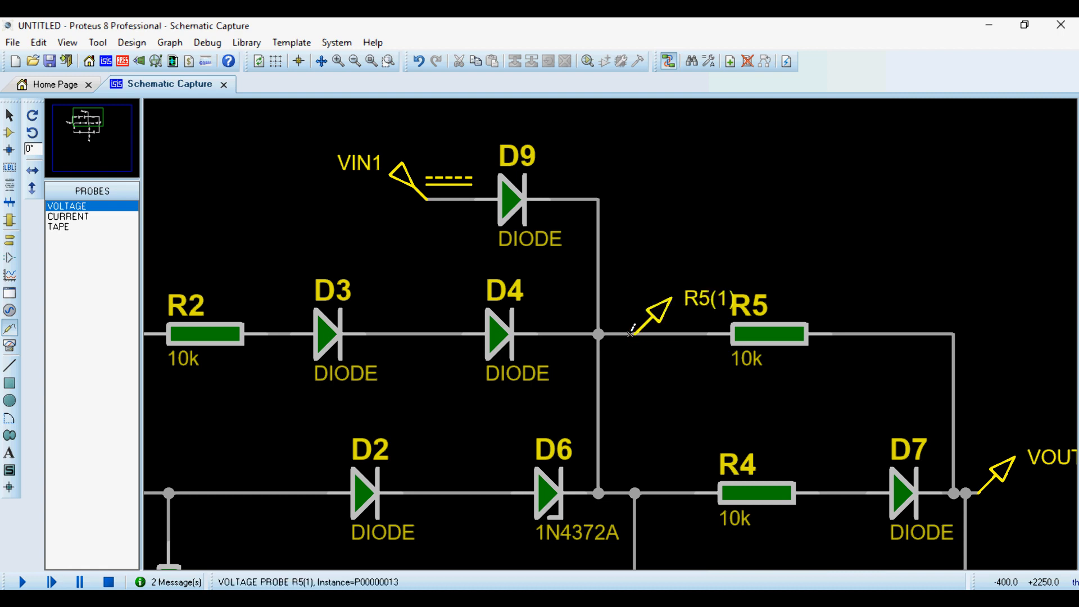
double_click(654, 314)
text(VOUT2)
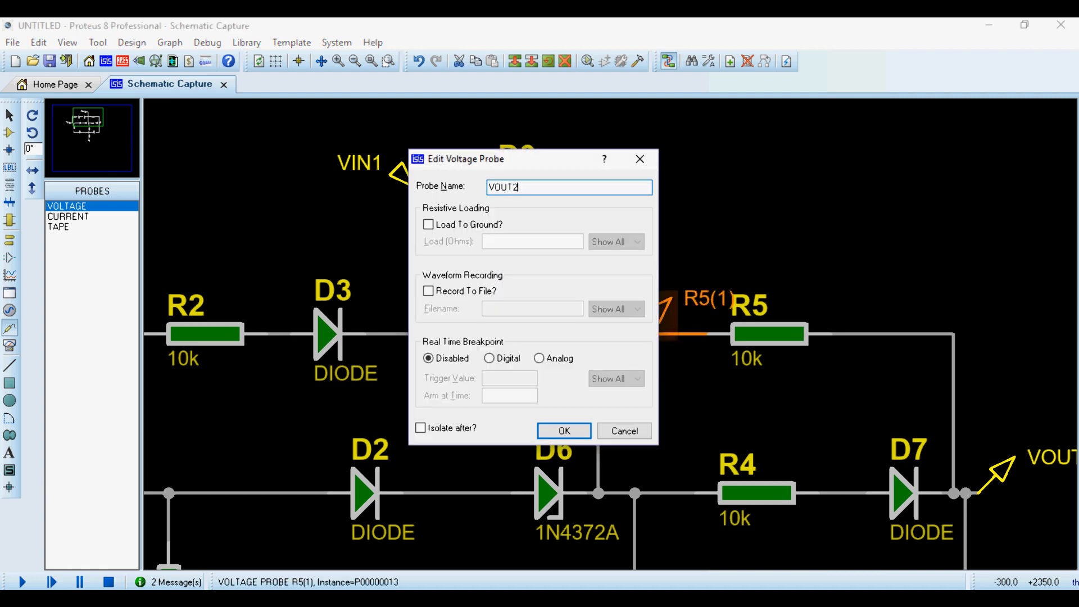
key(Return)
Step: Place a voltage probe on the wire between the R3–R6 node and D8 and name it VOUT3
scroll(655, 317, down, 3)
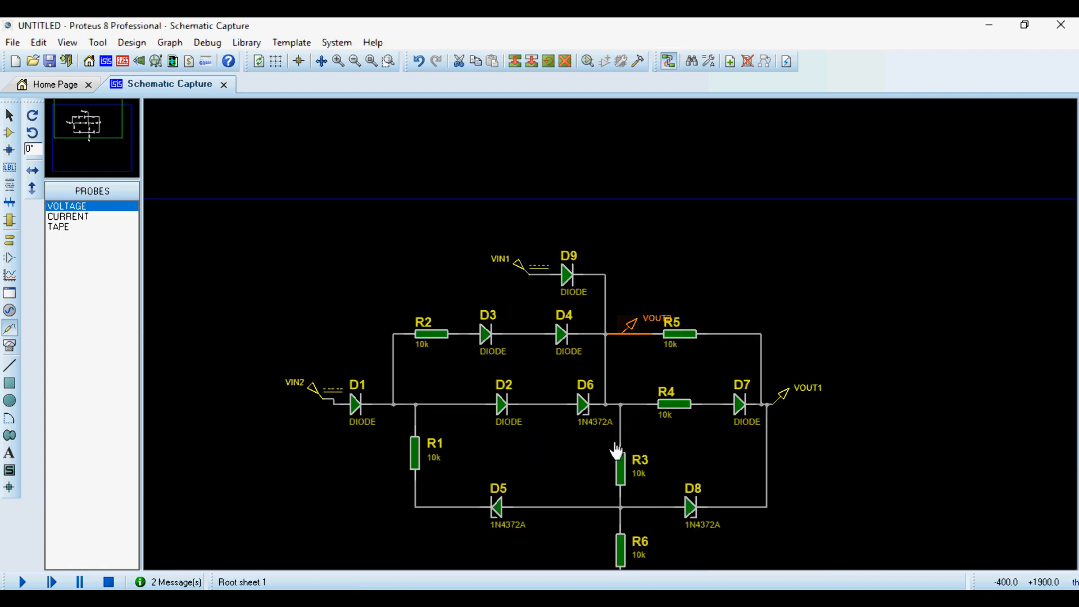
scroll(618, 466, up, 2)
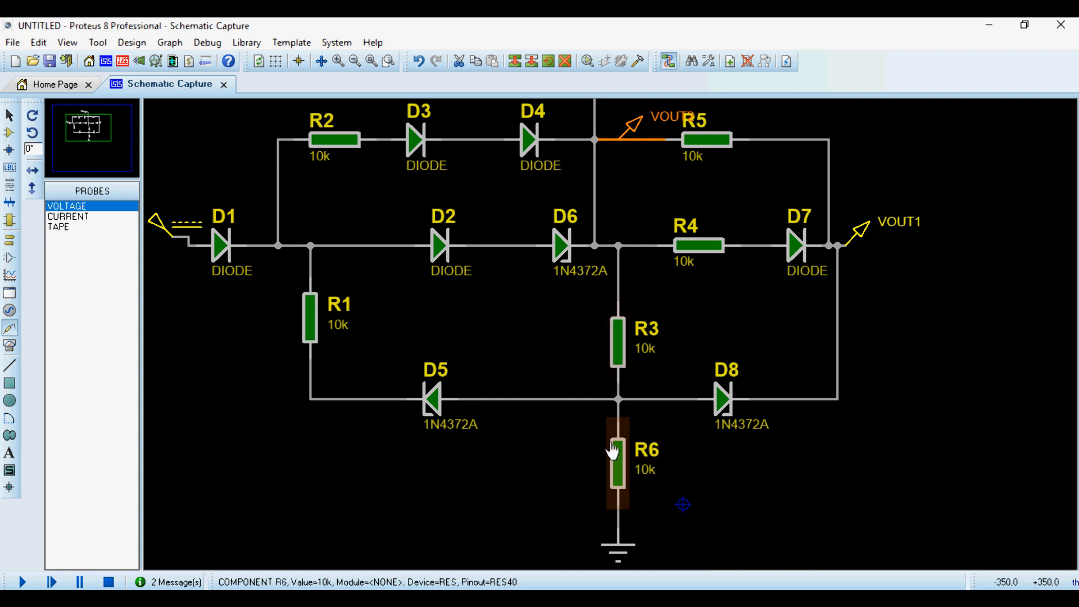
click(660, 387)
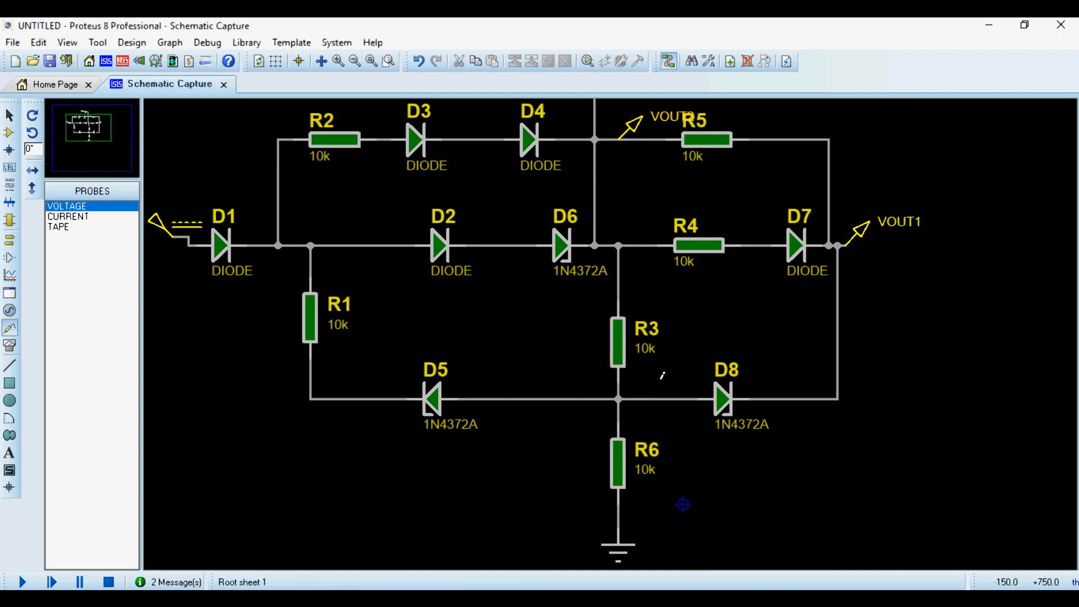
click(654, 397)
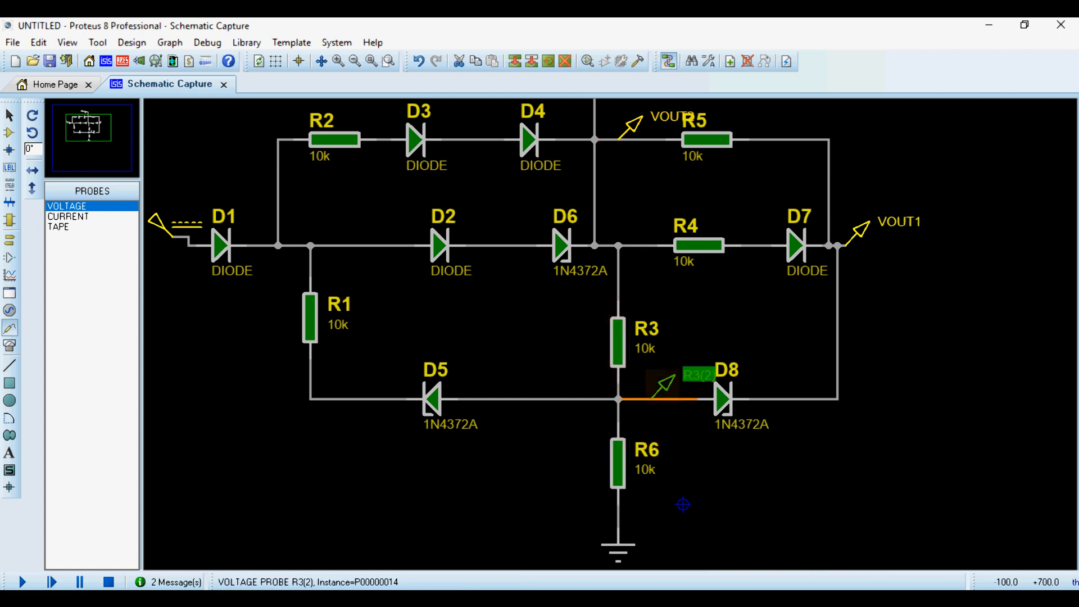
double_click(669, 394)
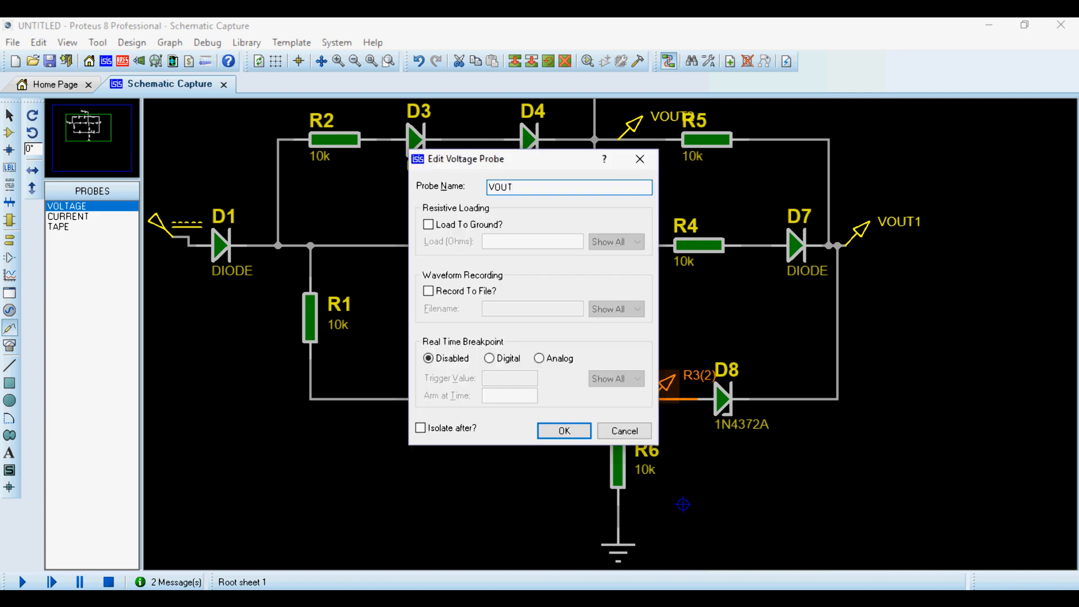
text(VOUT3)
key(Return)
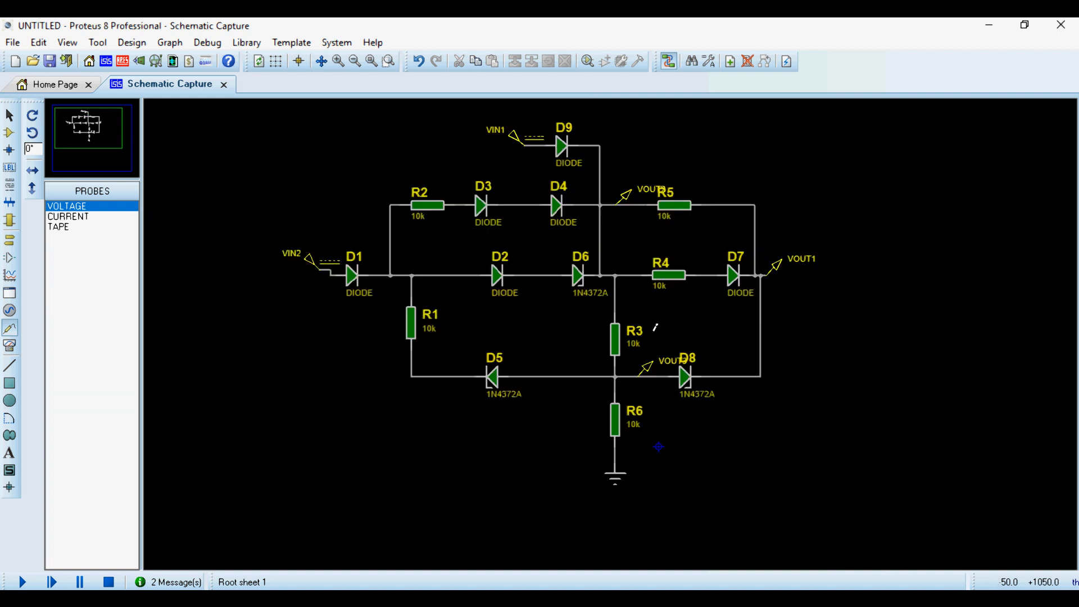
Step: Place a DC sweep graph in the empty area beside the circuit, clear of the VOUT1 probe
scroll(609, 332, down, 1)
click(10, 276)
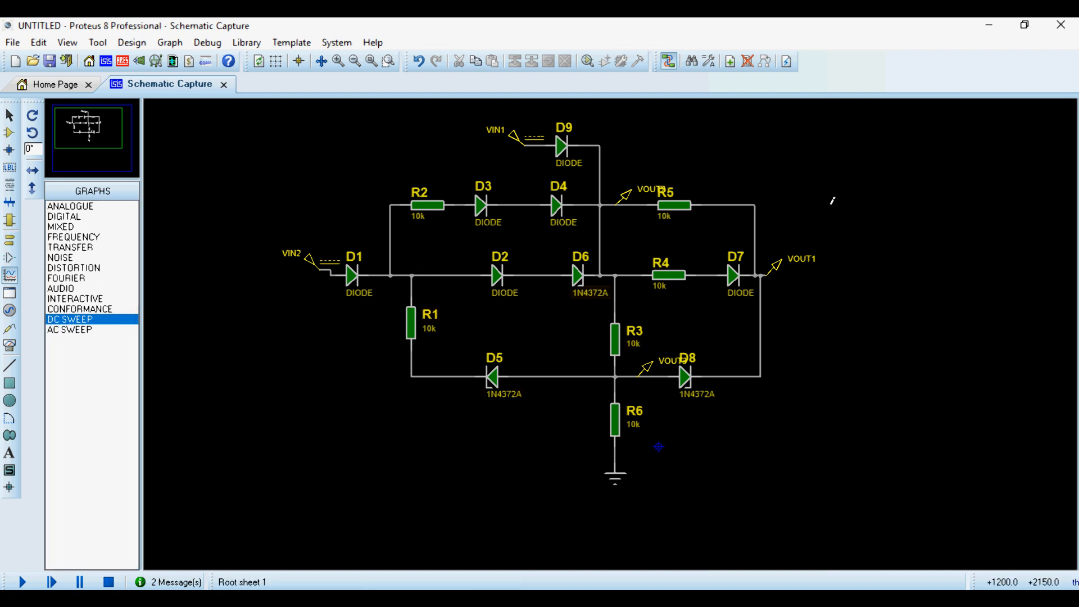
drag(846, 163, 1001, 384)
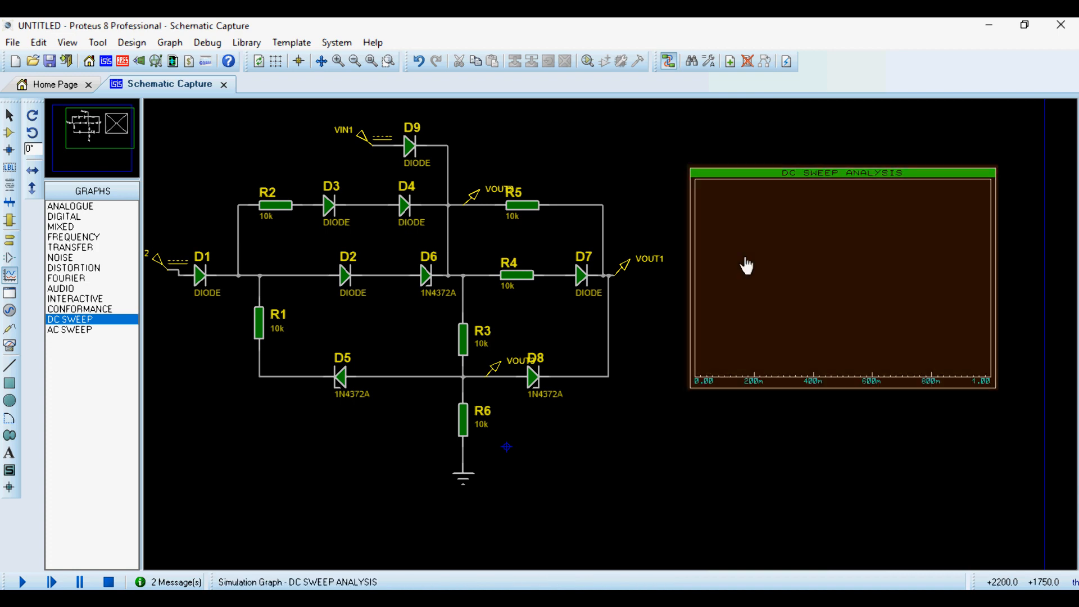
Step: Configure the DC sweep graph with start value -10, stop value 10 and 1000 steps
double_click(746, 264)
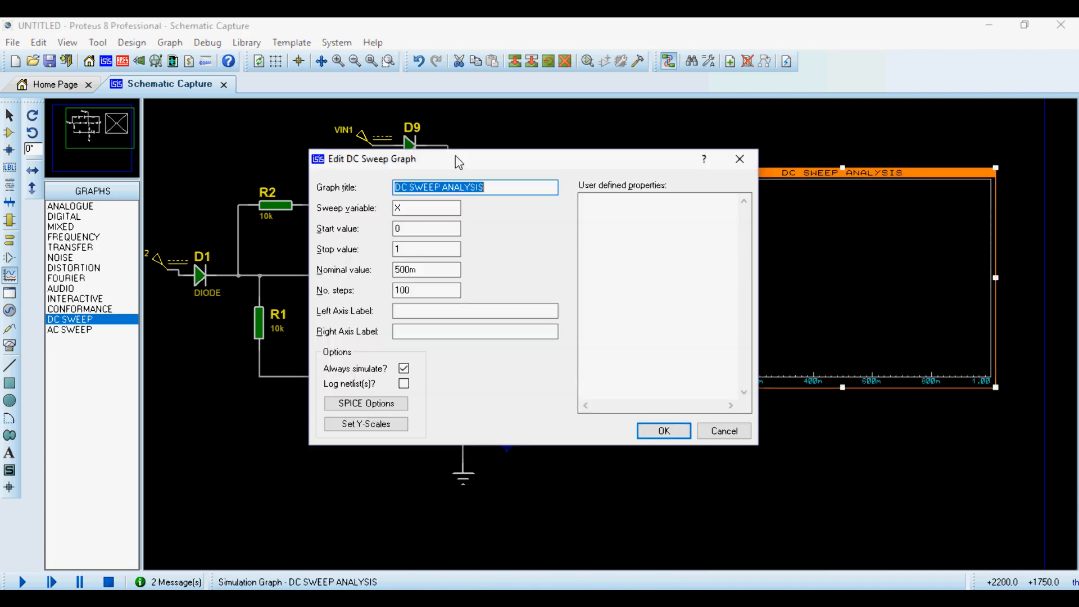
drag(456, 156, 688, 227)
click(643, 278)
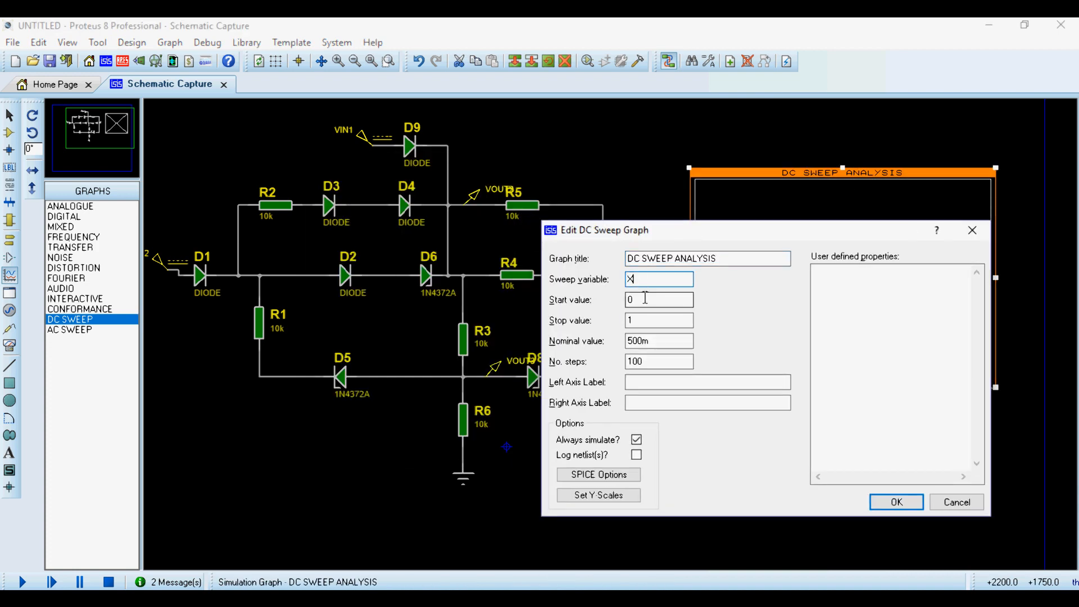
key(Tab)
text(-10)
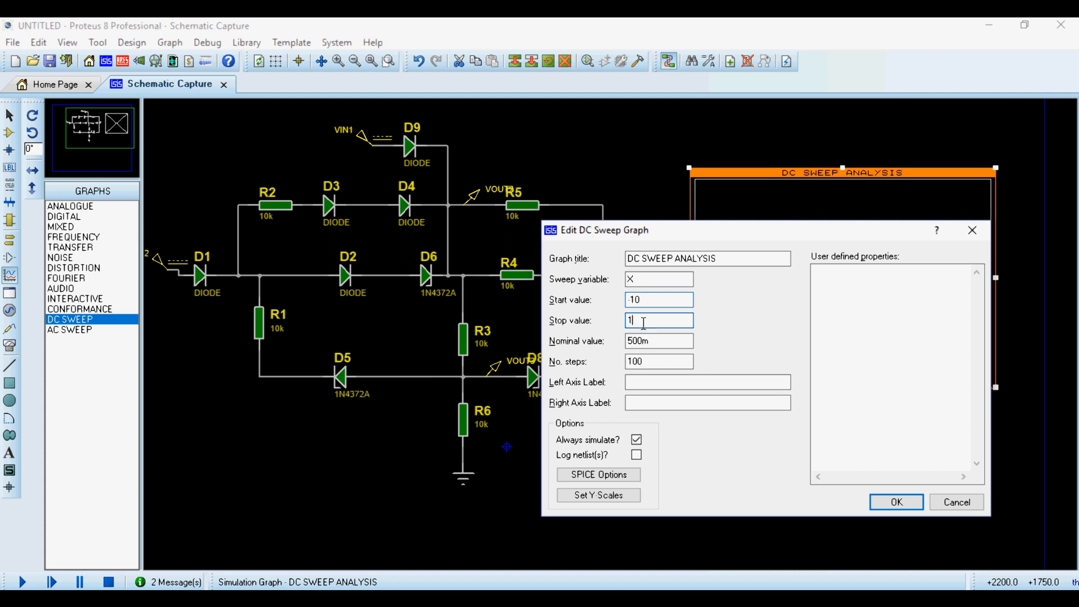
click(637, 361)
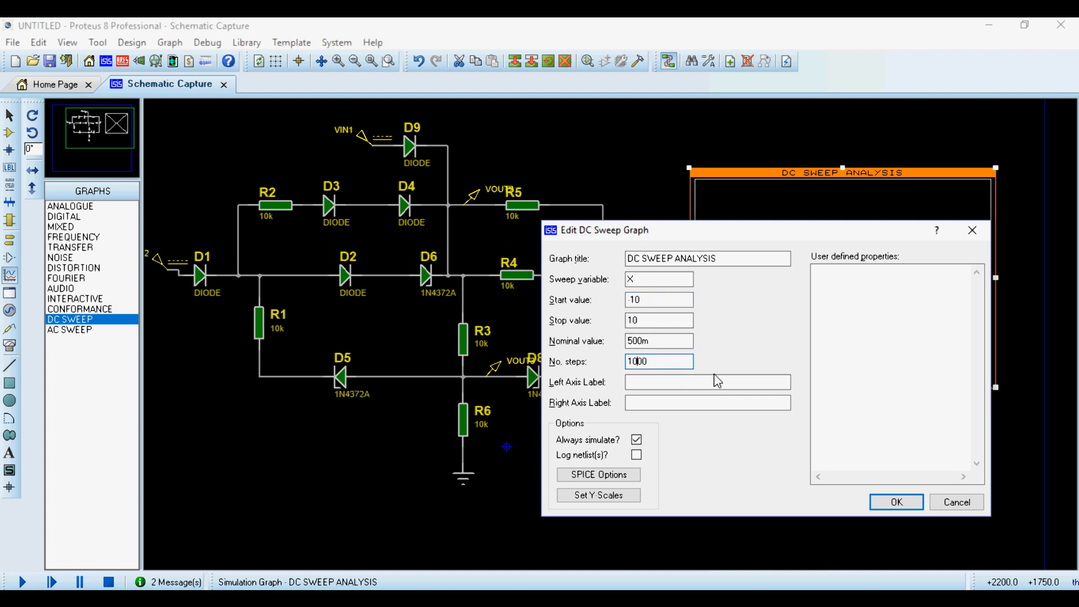
click(894, 503)
click(744, 416)
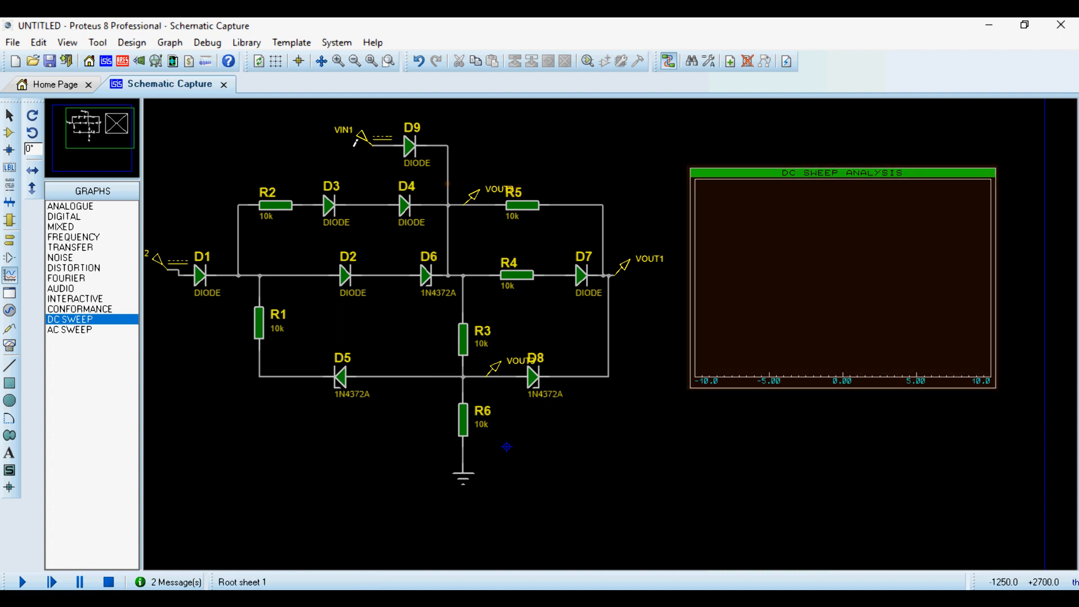
Step: Enable manual edits for generator VIN2, leave its properties unhidden and set VALUE=X
scroll(624, 270, down, 1)
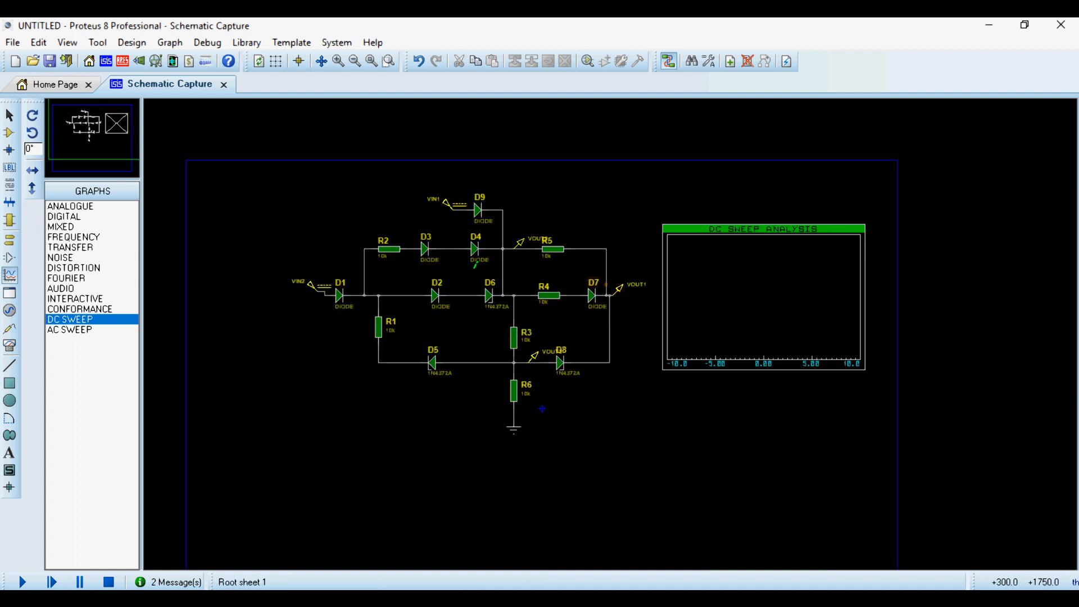
scroll(439, 267, up, 1)
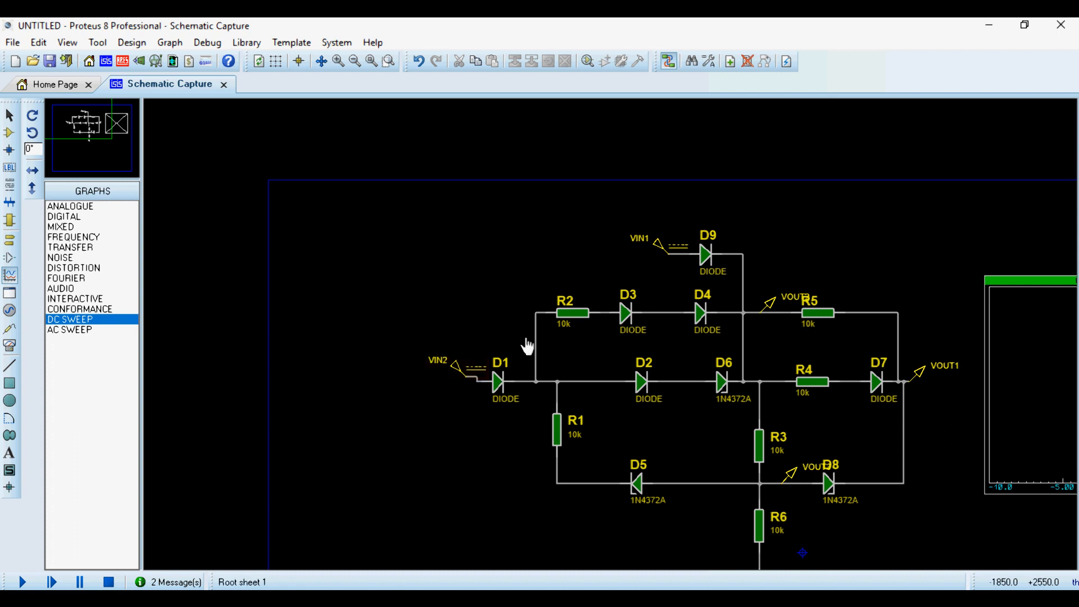
double_click(465, 382)
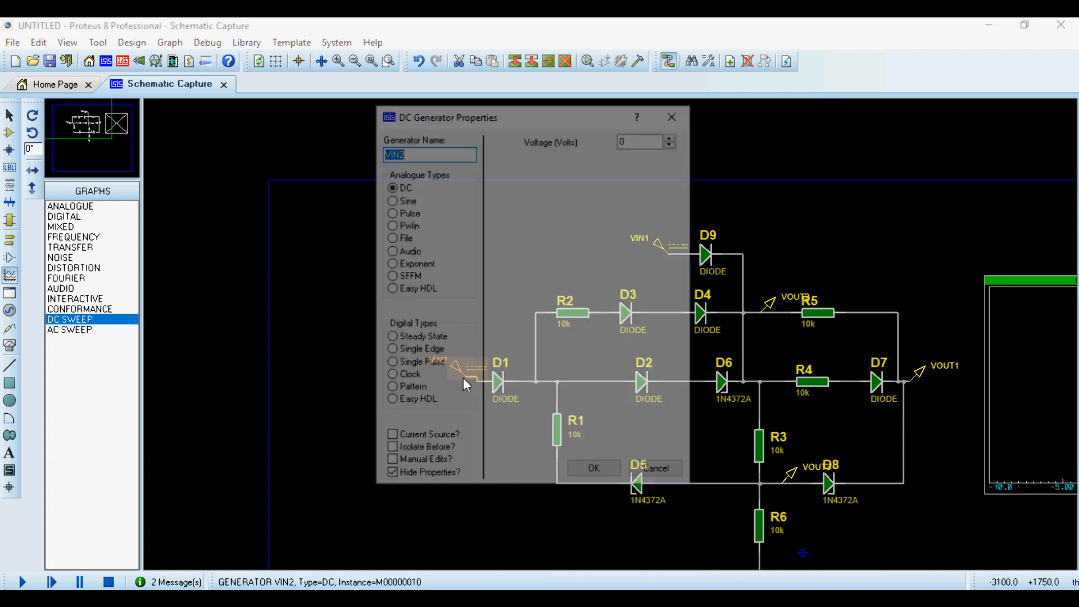
click(389, 464)
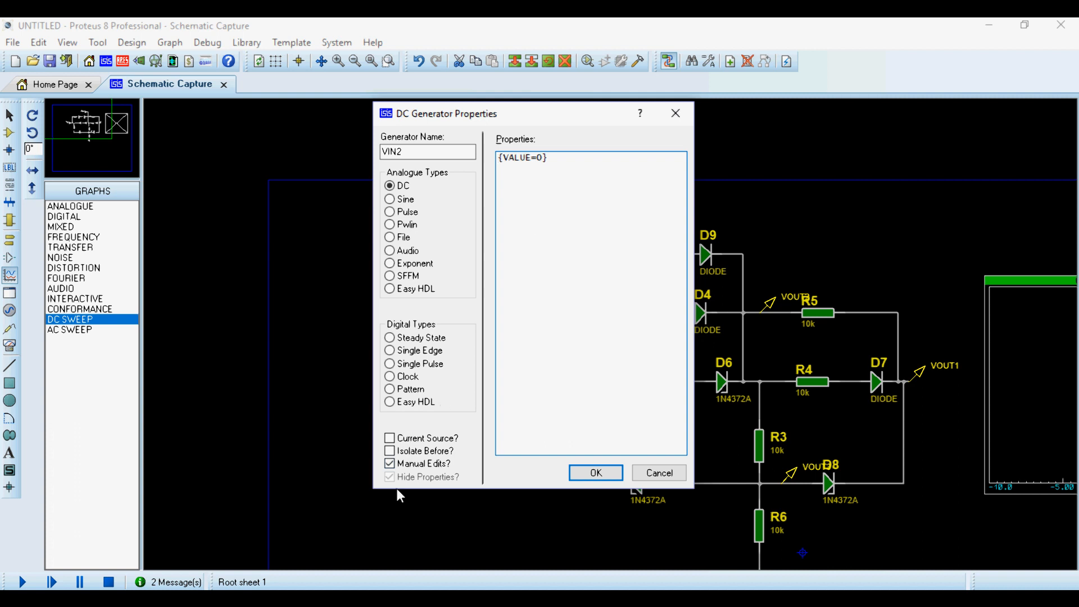
click(389, 464)
click(389, 464)
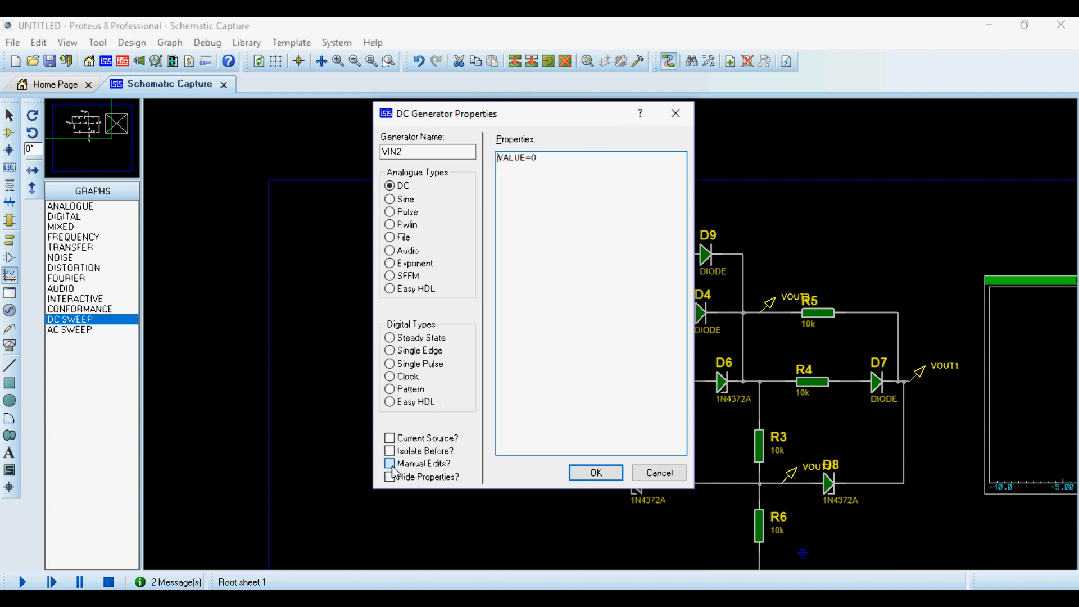
click(389, 465)
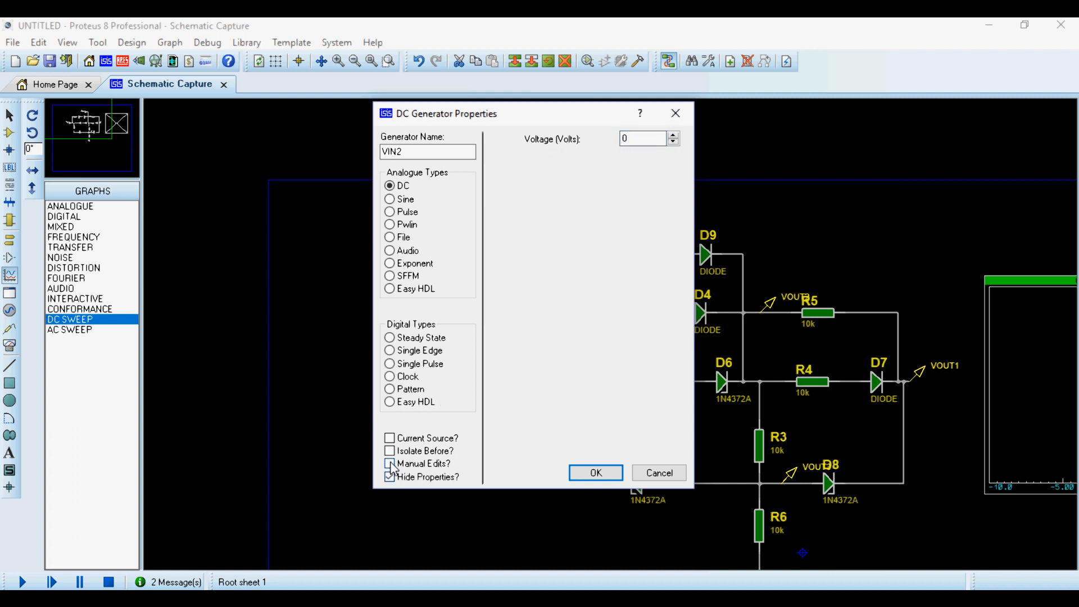
click(390, 465)
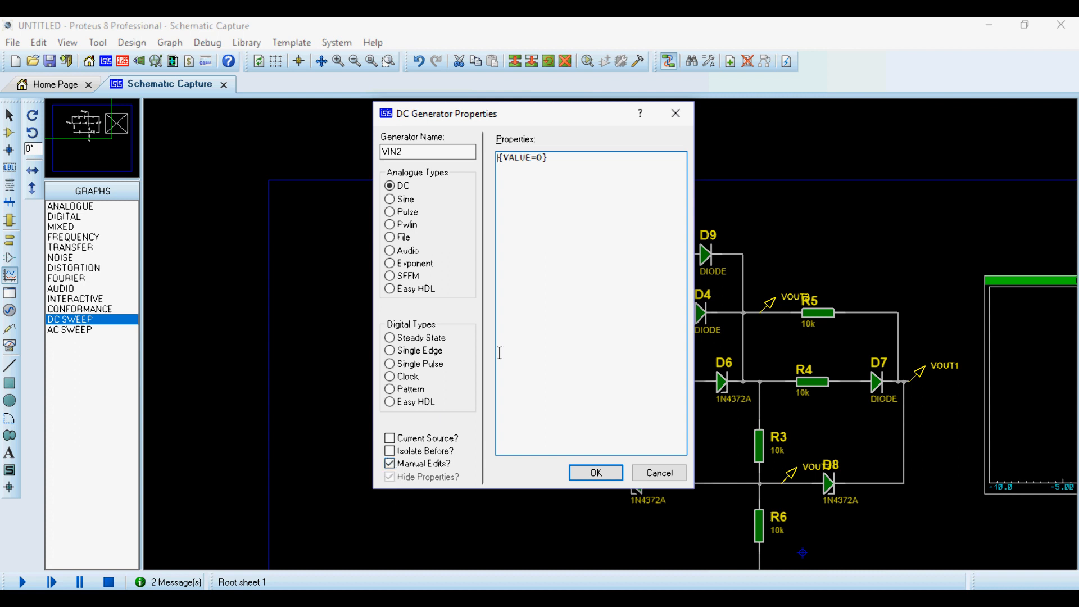
click(389, 465)
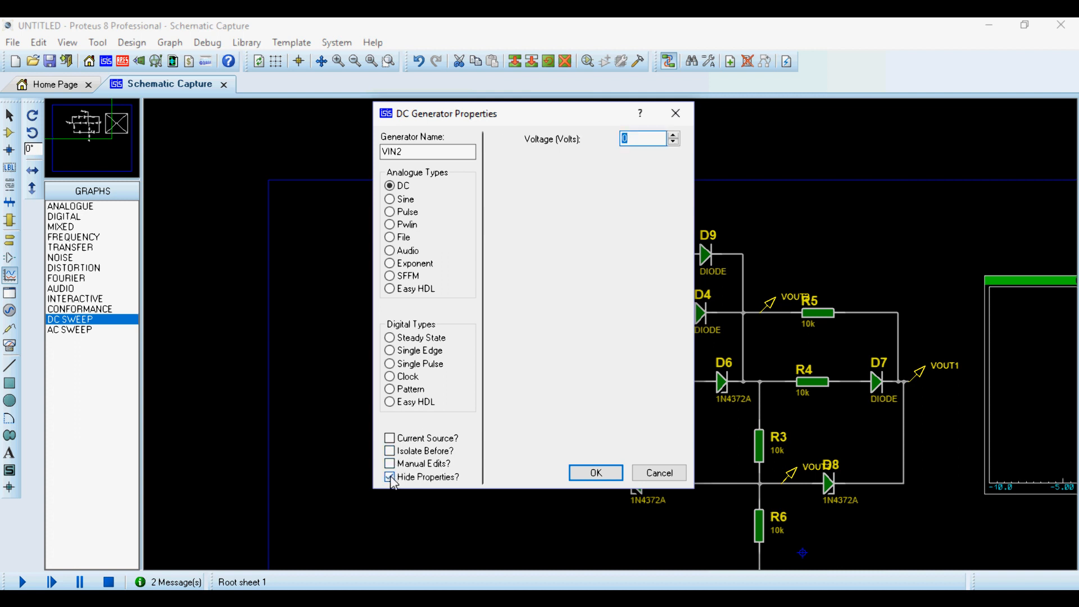
click(390, 464)
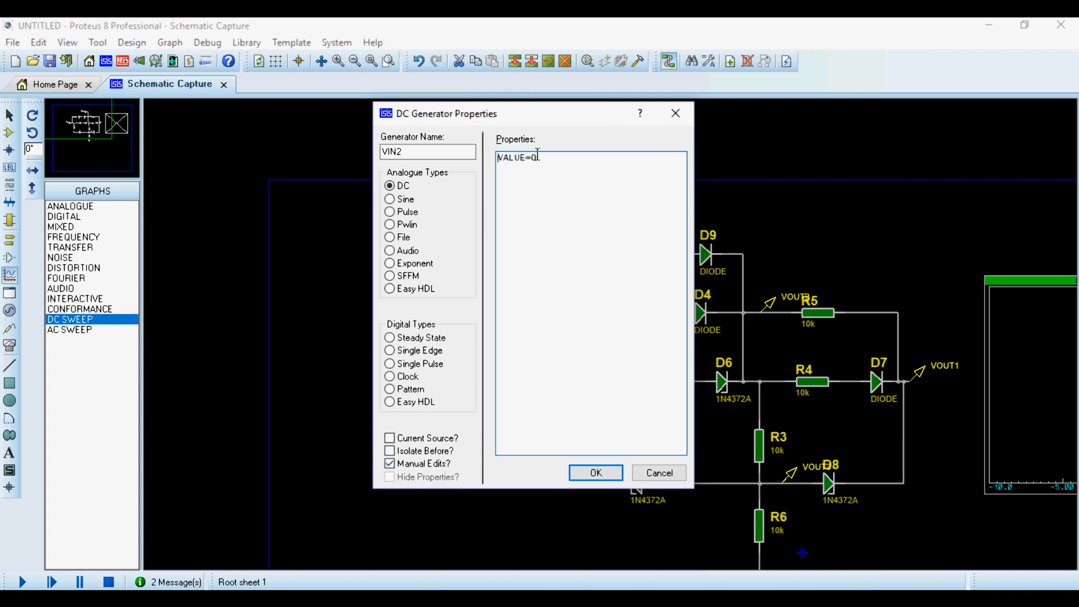
click(598, 472)
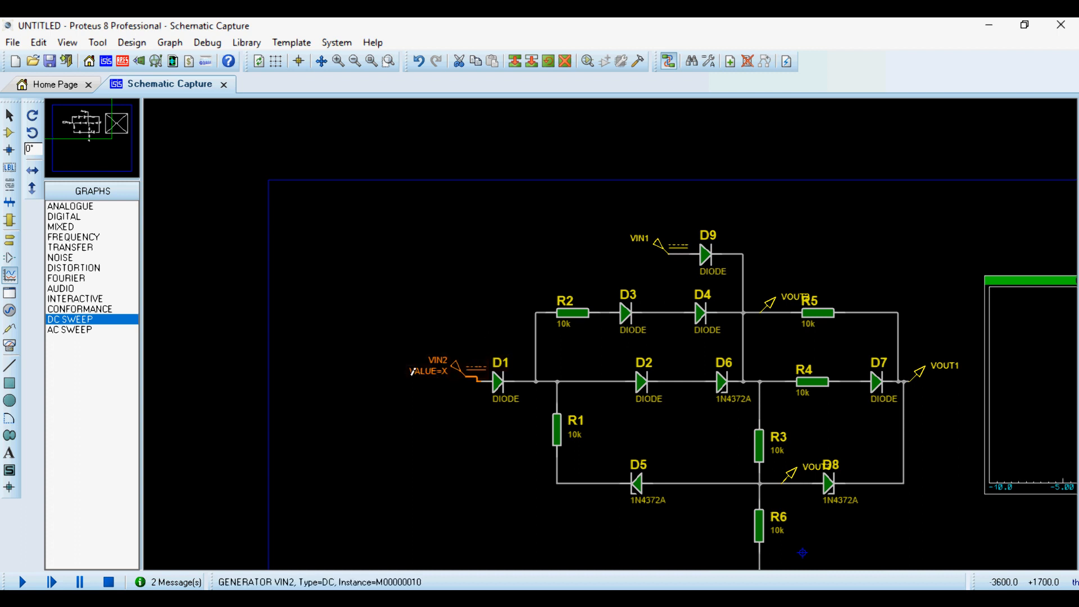
Step: Unhide the properties of generator VIN1, enable manual edits and set VALUE=X
double_click(668, 250)
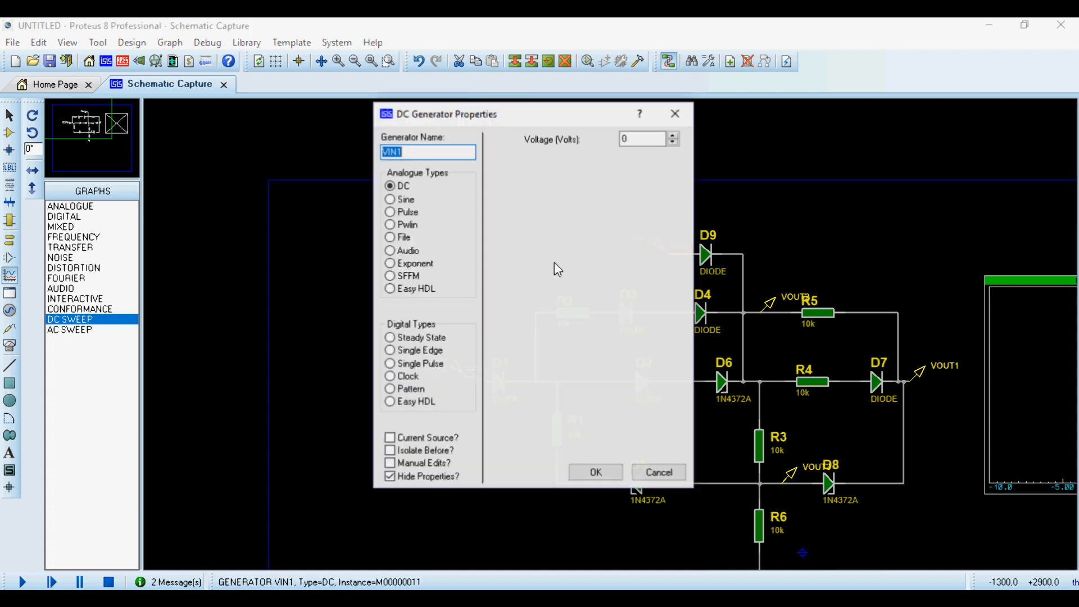
click(390, 477)
click(389, 464)
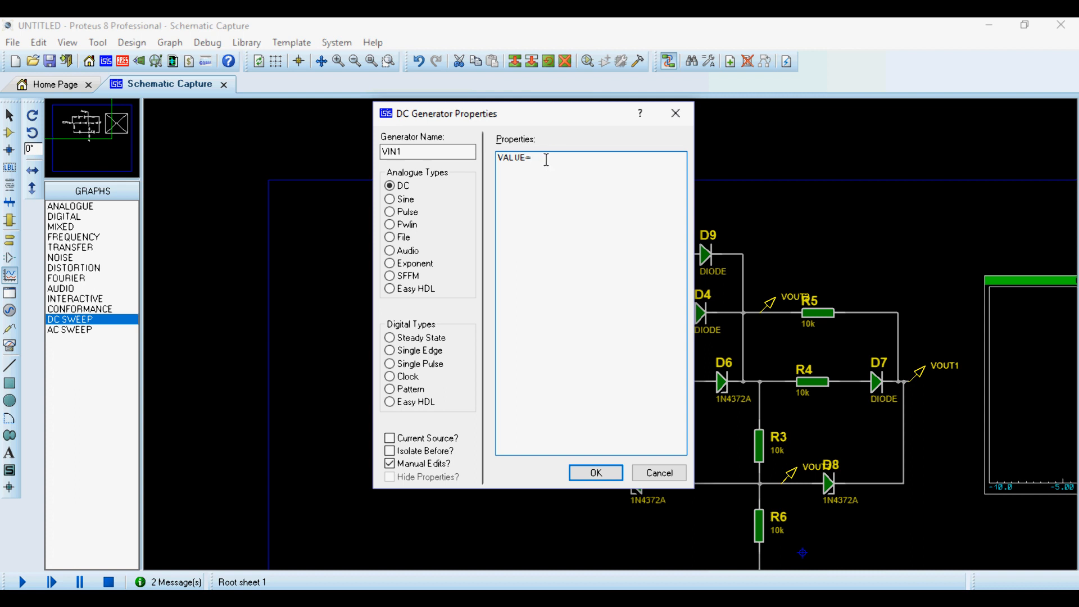
click(596, 472)
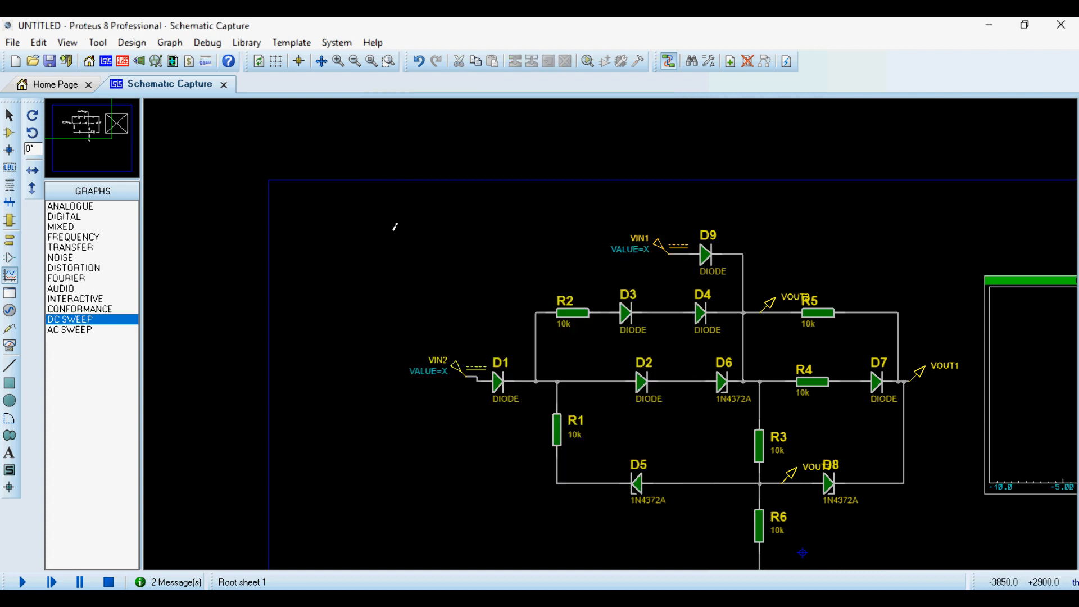
Step: Add a trace to the DC sweep graph with VOUT1 as probe P1
scroll(609, 338, down, 2)
scroll(722, 365, up, 2)
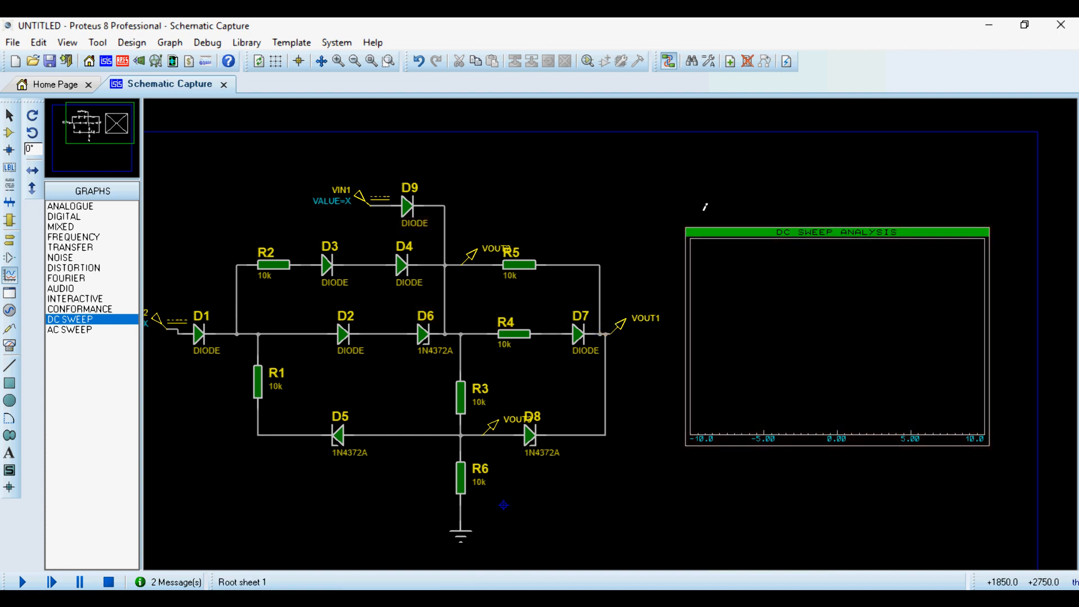
click(768, 313)
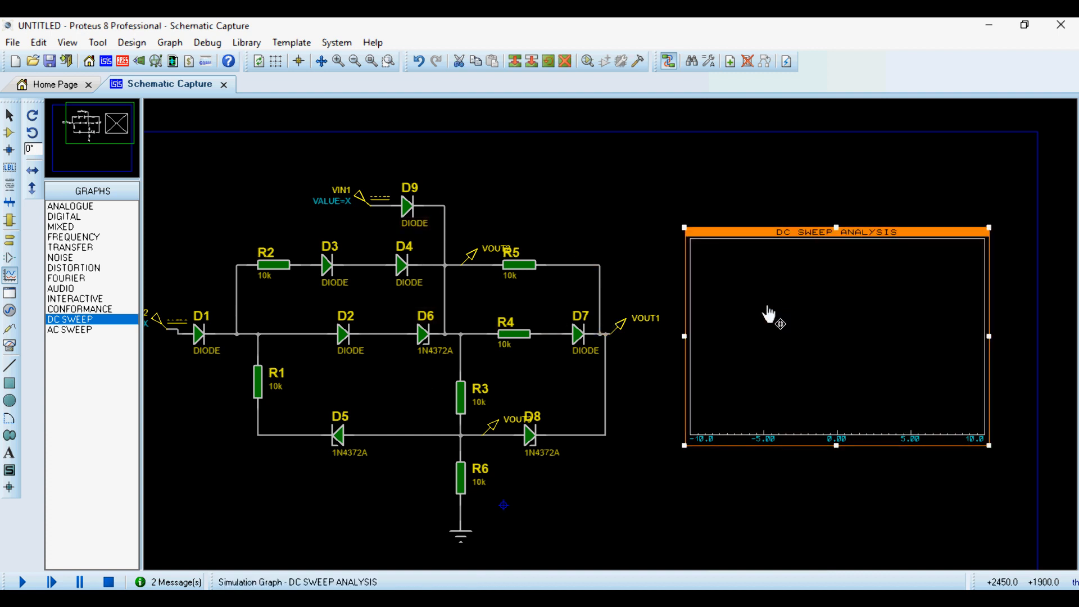
key(ctrl+t)
click(521, 262)
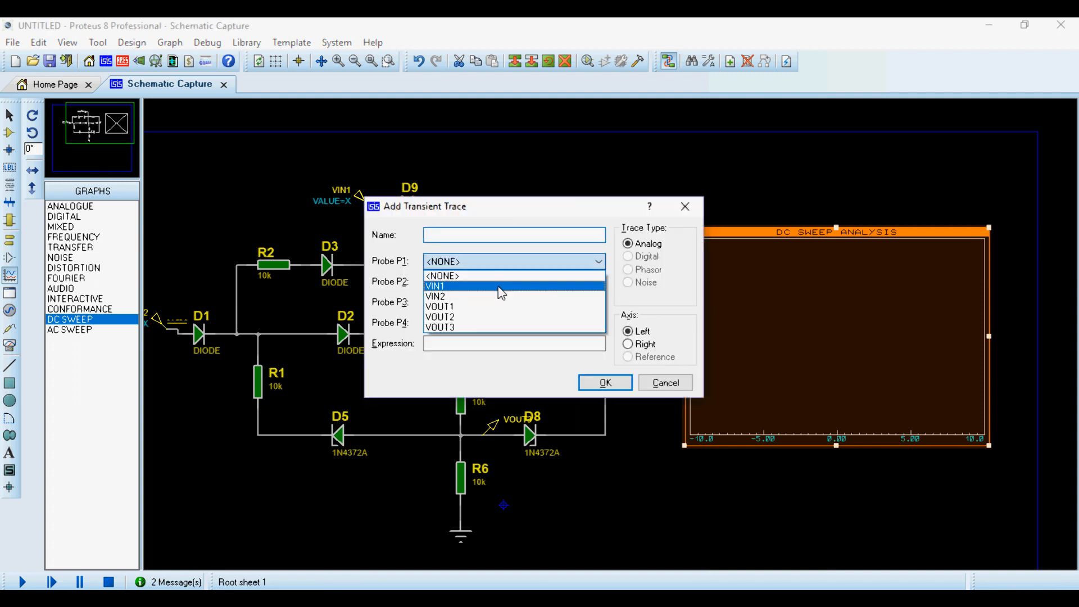
click(473, 307)
click(605, 382)
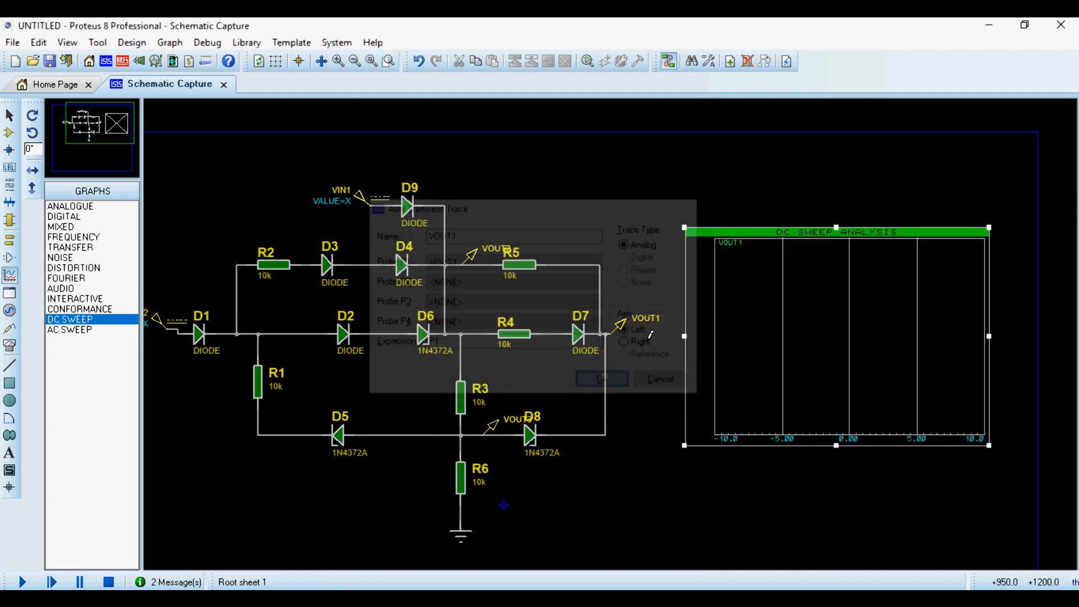
Step: Add a second trace to the DC sweep graph with VOUT2 as probe P1
key(ctrl+t)
click(503, 282)
click(497, 261)
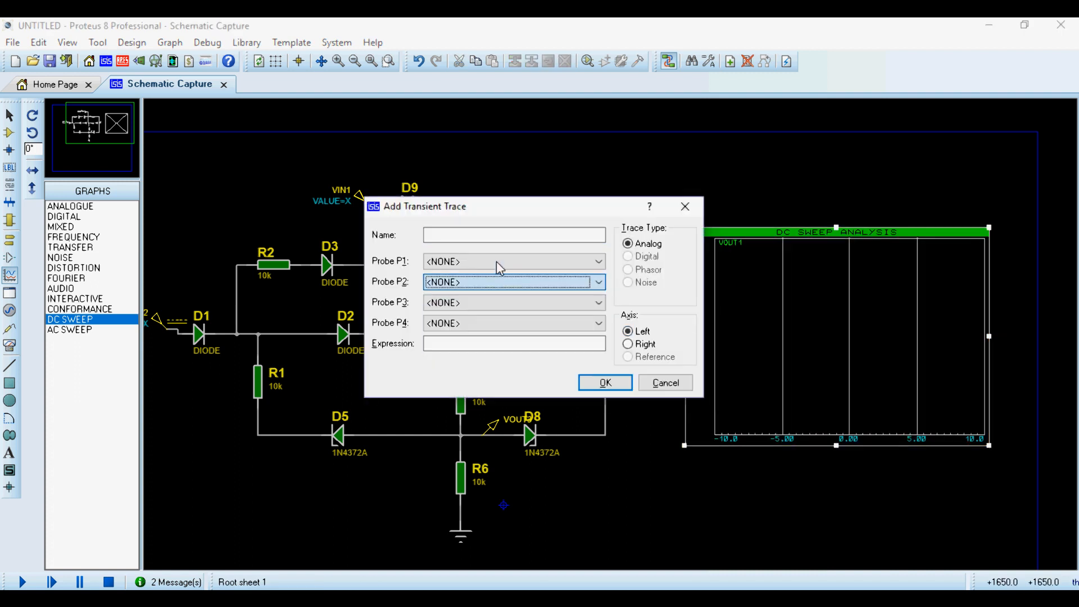
click(497, 261)
click(472, 317)
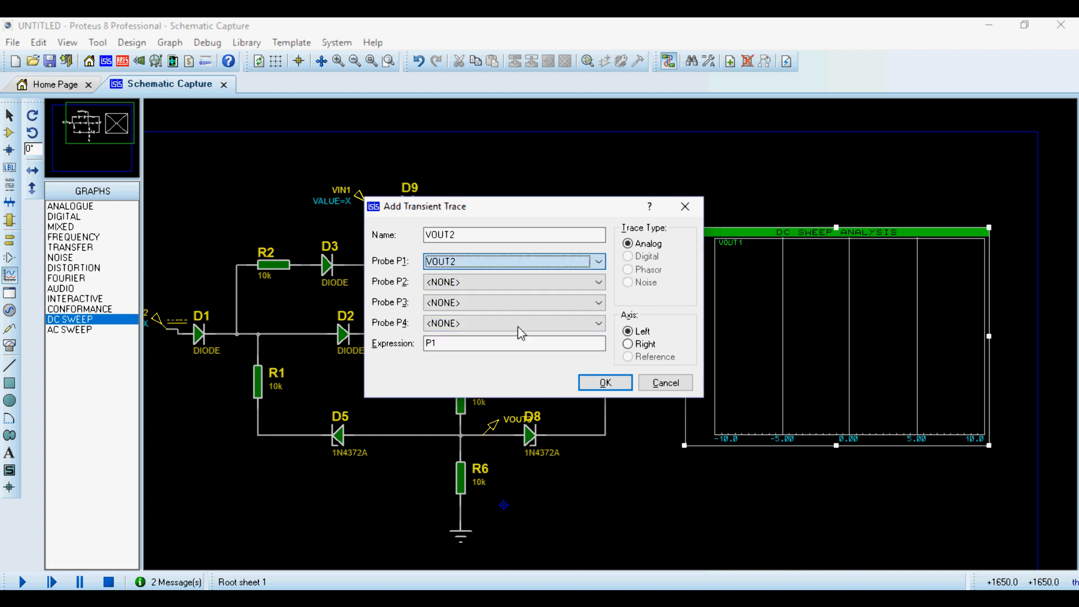
click(605, 383)
Step: Add a third trace to the DC sweep graph with VOUT3 as probe P1
key(ctrl+t)
click(496, 261)
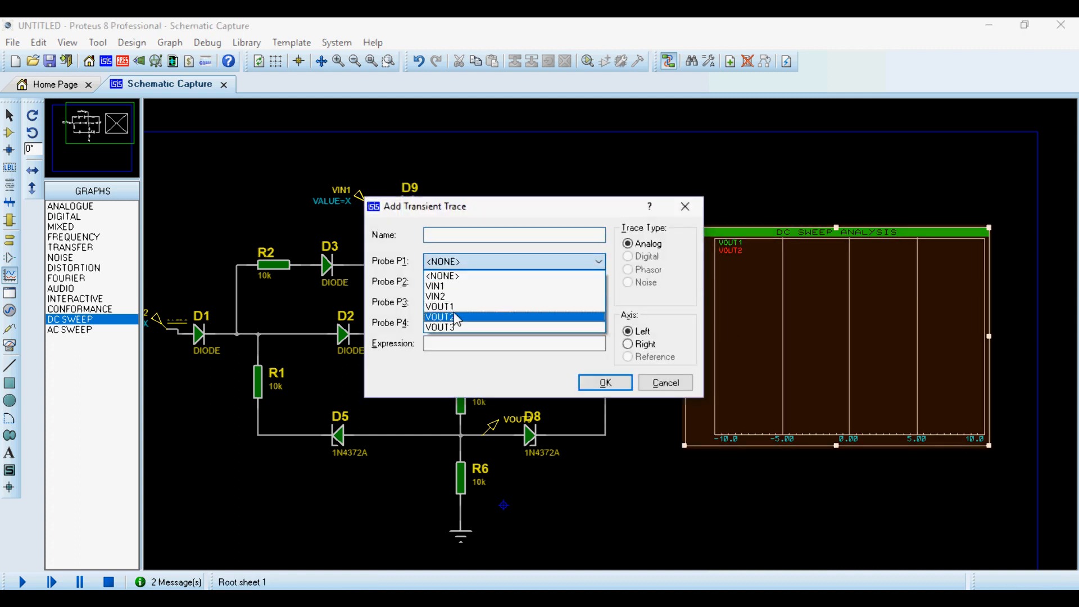
click(449, 327)
click(606, 383)
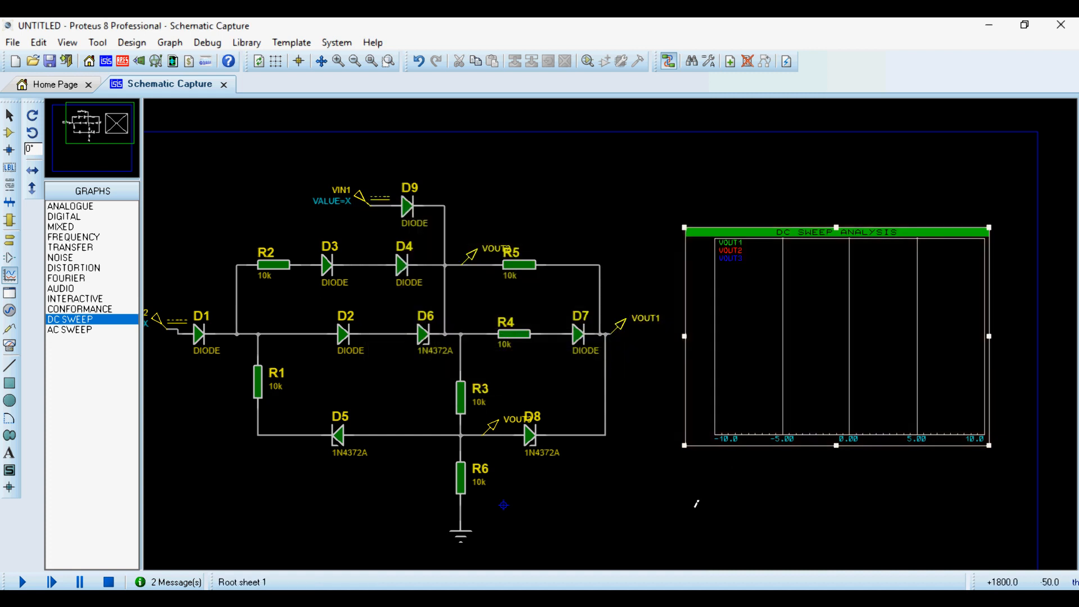
Step: Simulate the DC sweep graph, inspect its output curves maximized, and return to the schematic
click(819, 368)
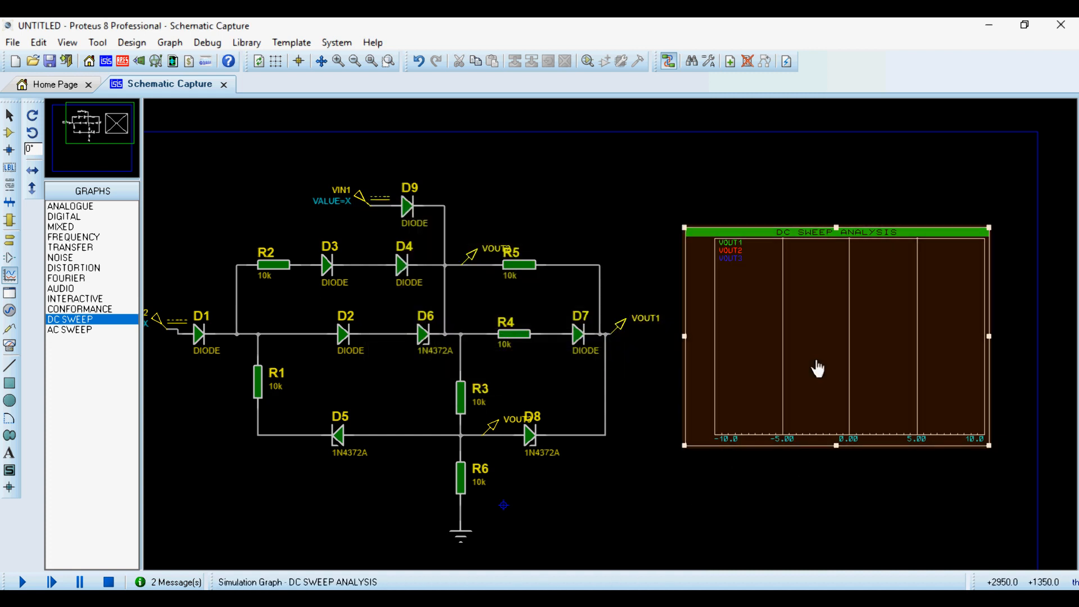
key(space)
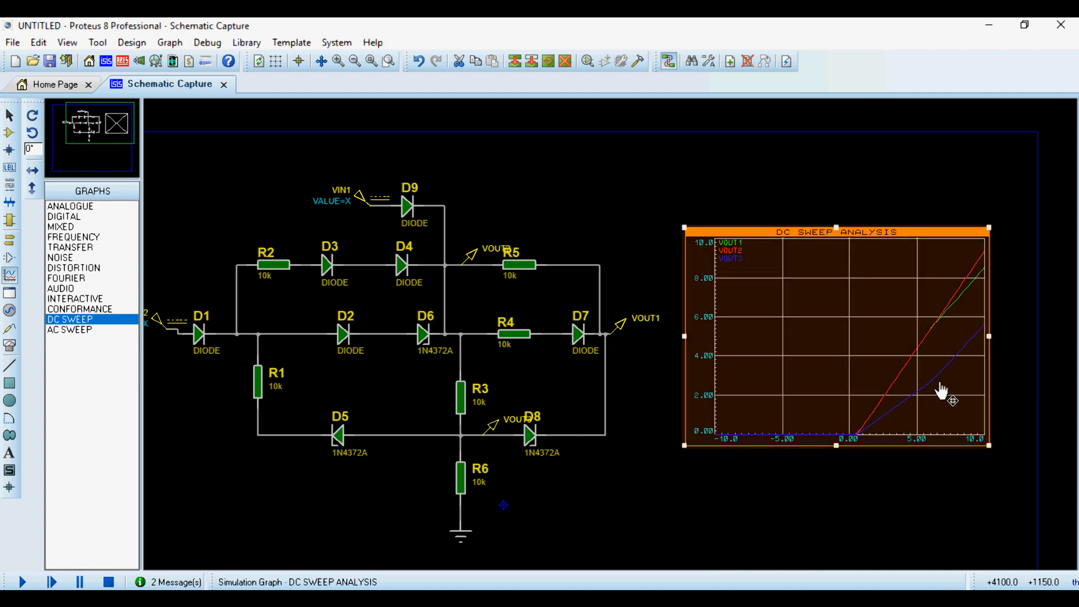
right_click(924, 395)
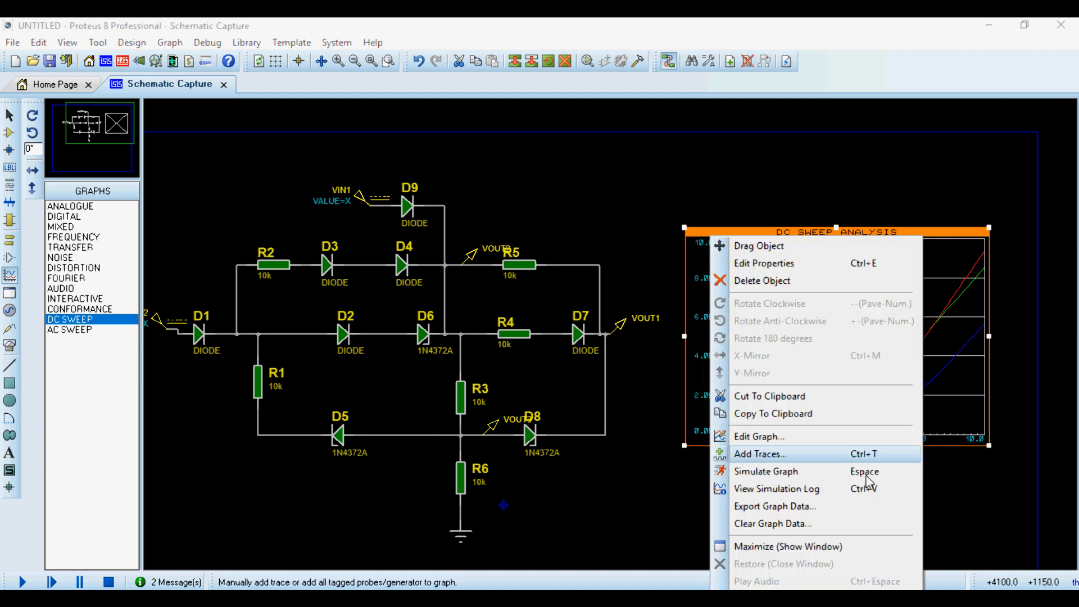
click(843, 548)
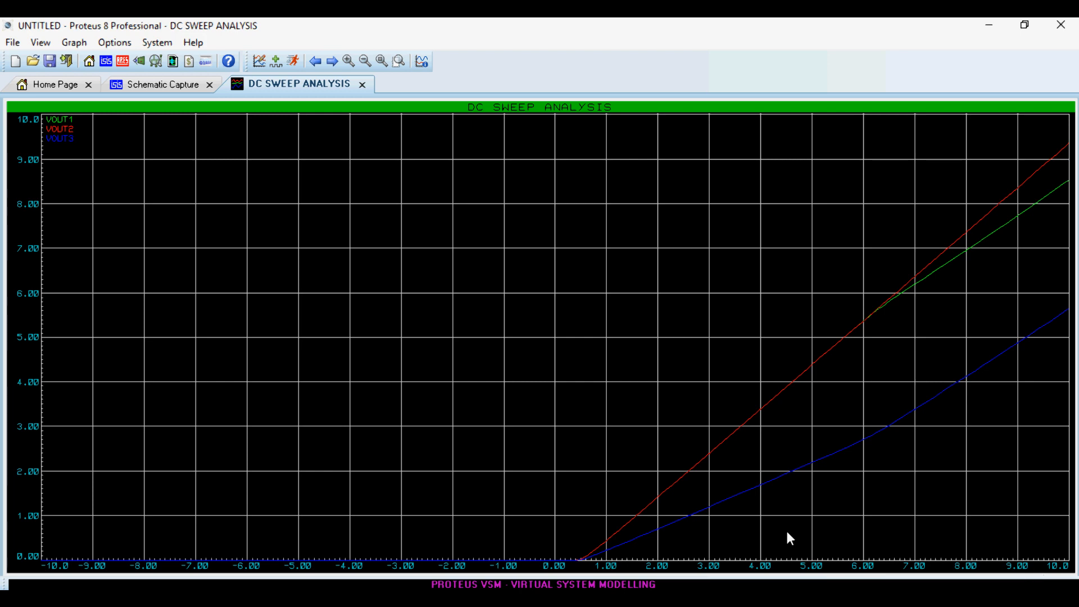
click(363, 84)
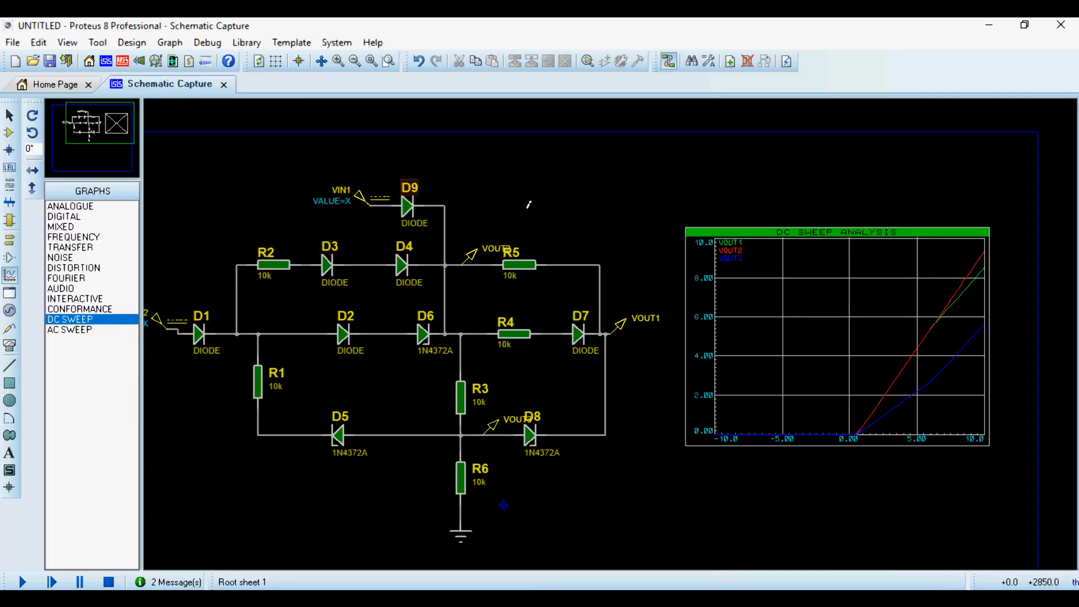
Step: Maximize the simulated DC sweep graph again to examine the VOUT1, VOUT2 and VOUT3 curves
scroll(764, 270, down, 1)
scroll(891, 385, up, 1)
click(587, 339)
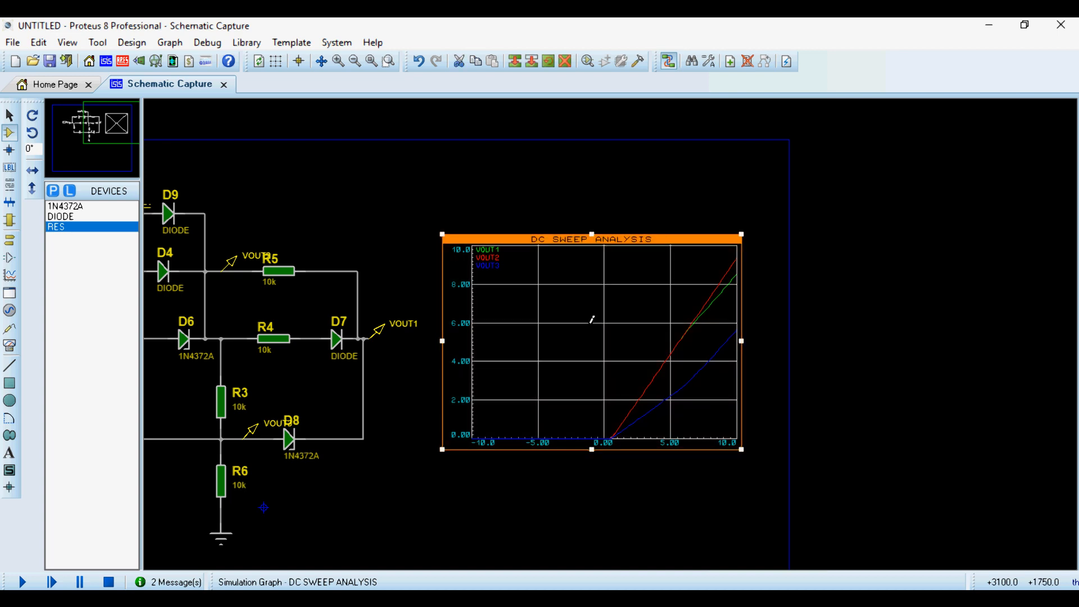
right_click(590, 317)
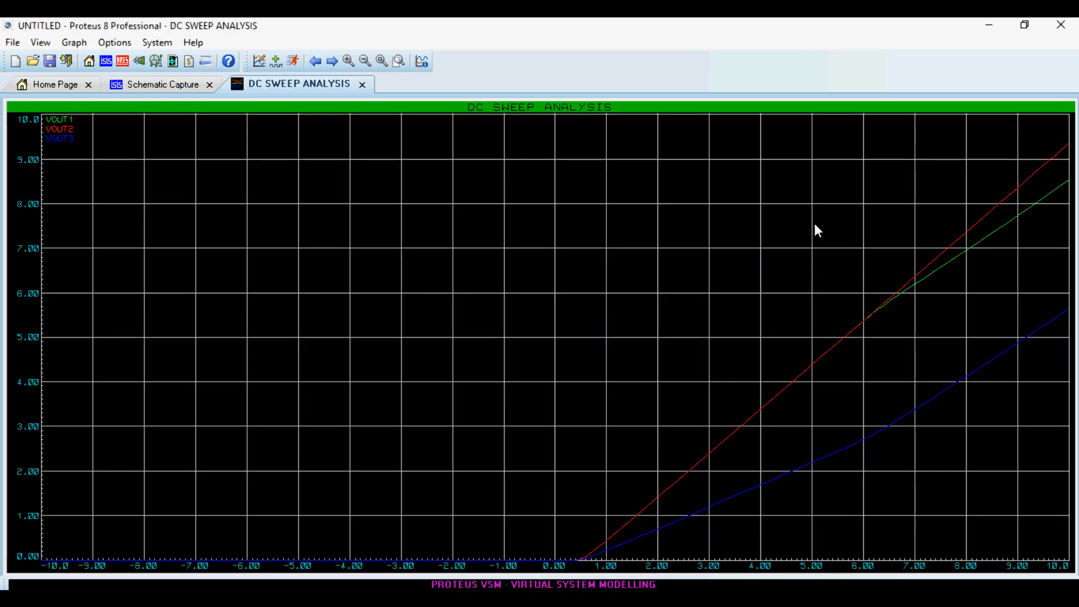
Step: Check the VOUT1 trace settings, mark where the VOUT1 and VOUT2 curves separate, and return to the schematic
double_click(56, 119)
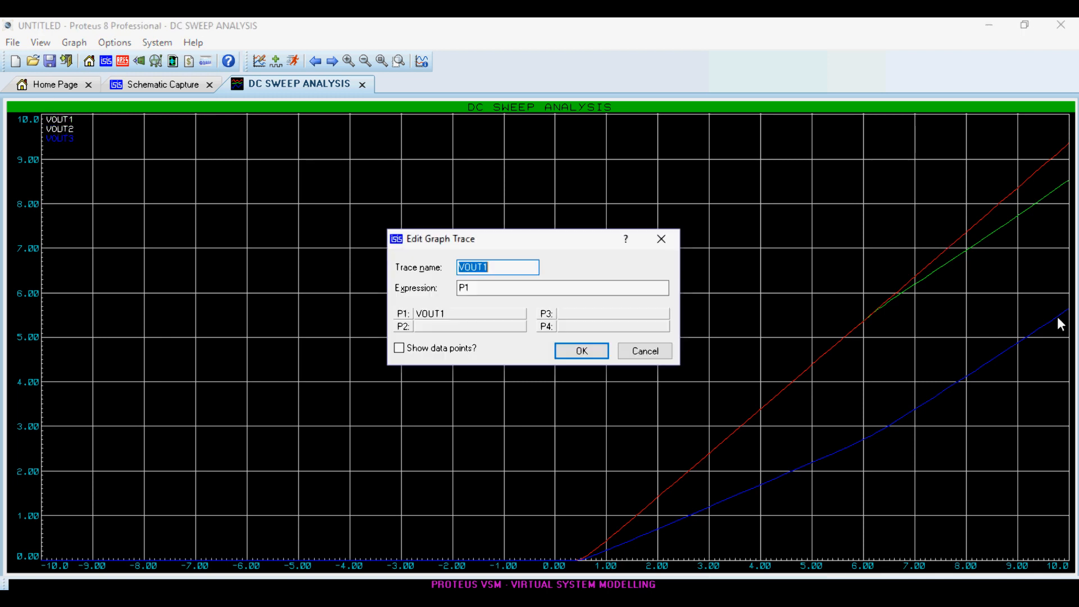
click(640, 349)
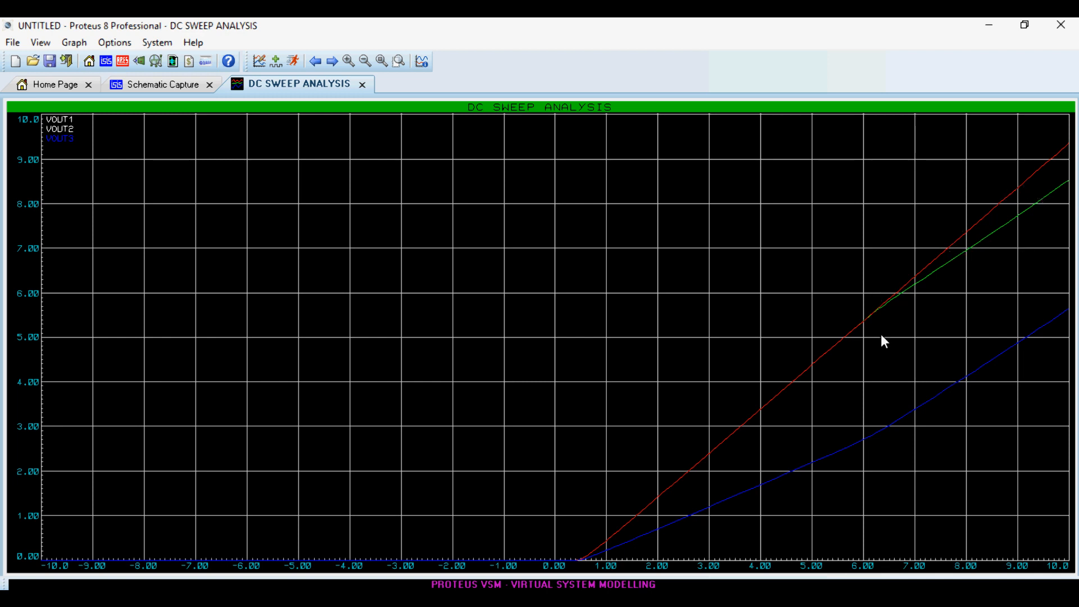
click(871, 317)
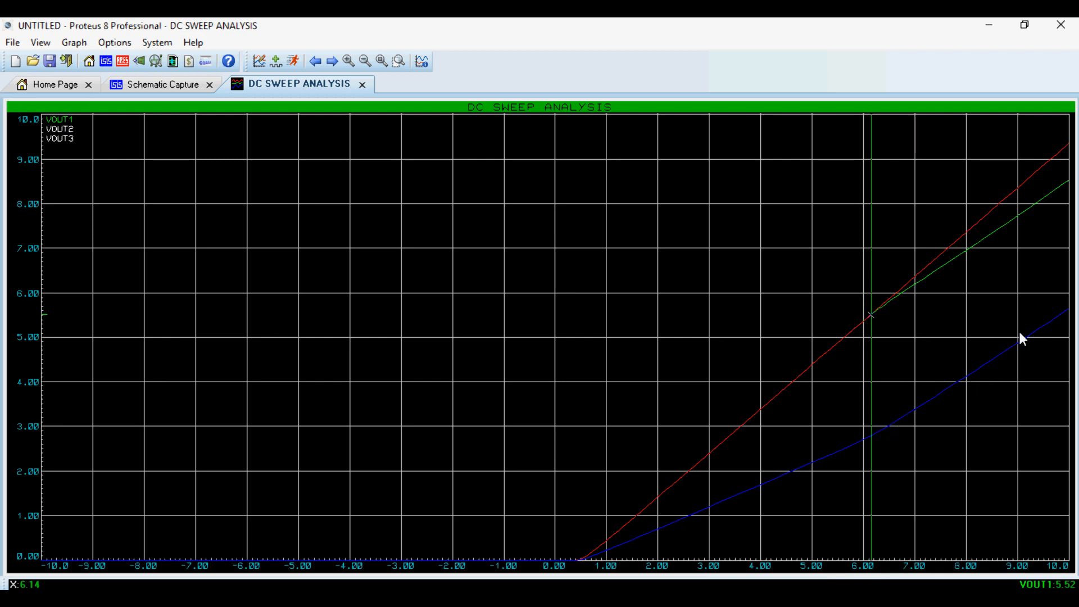
click(362, 84)
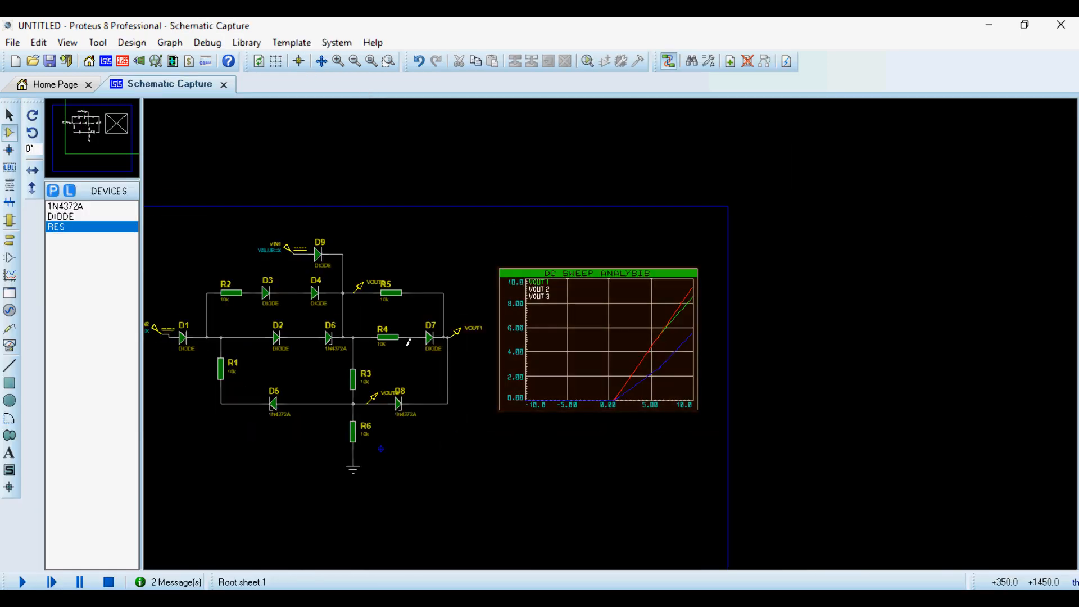
Step: Maximize the DC sweep graph, mark the point where the output curves start rising from zero, and return to the schematic
scroll(589, 269, up, 2)
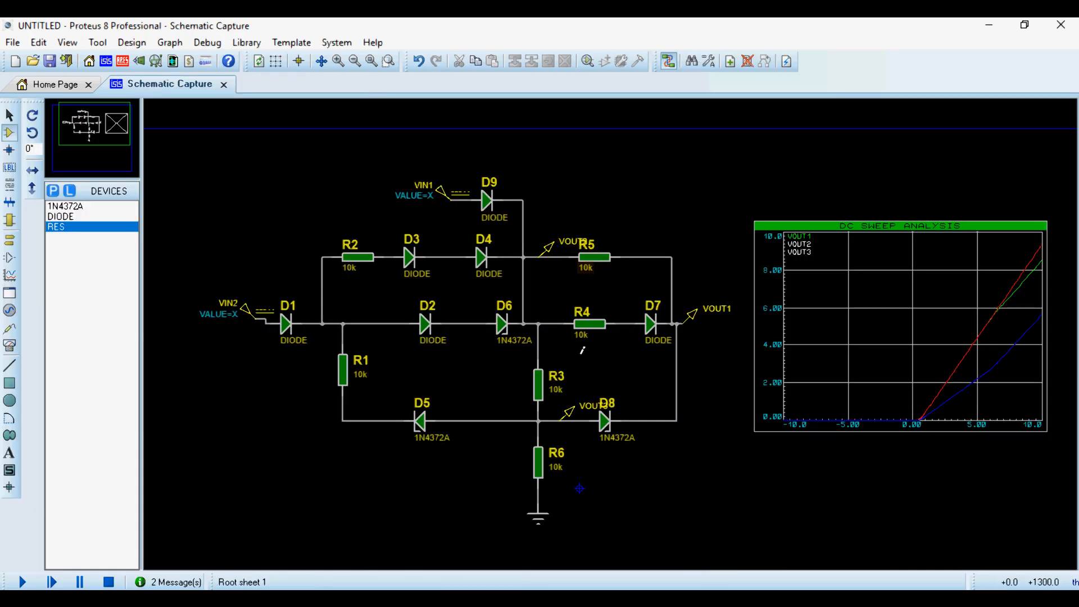
right_click(949, 412)
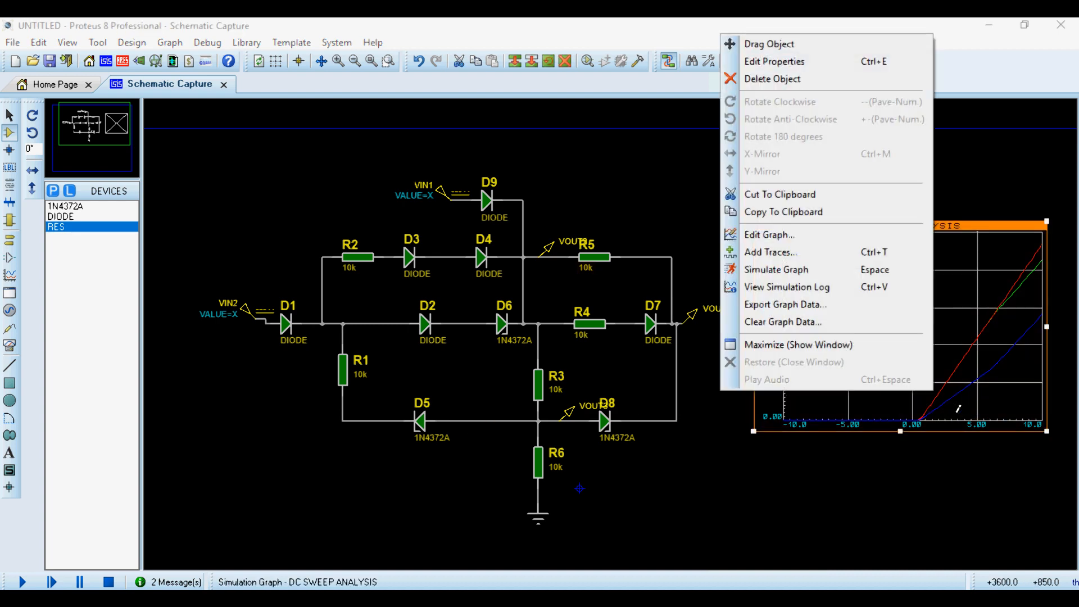
click(787, 344)
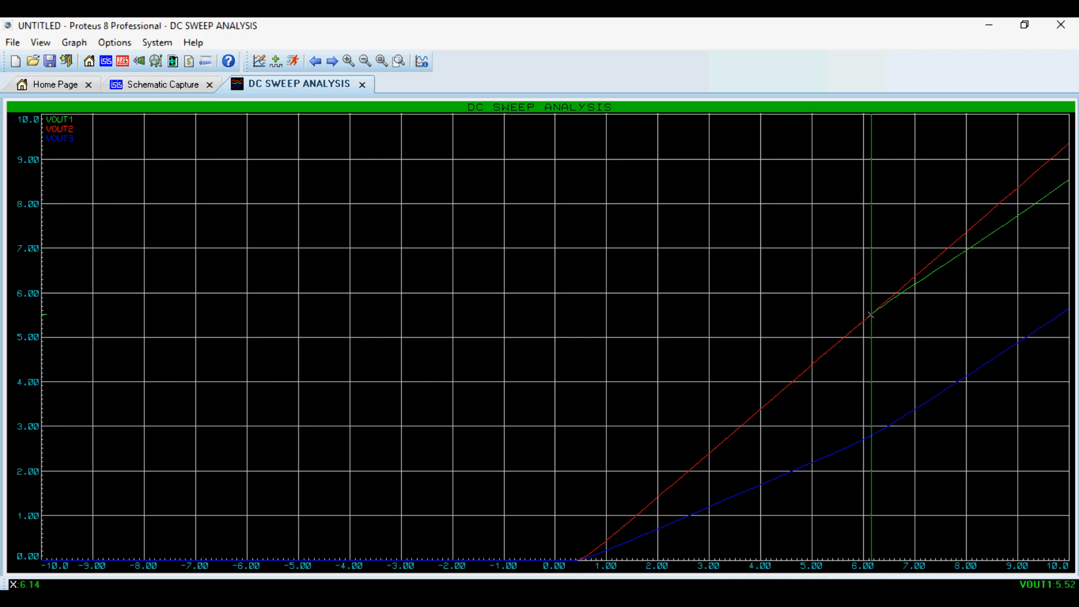
click(581, 562)
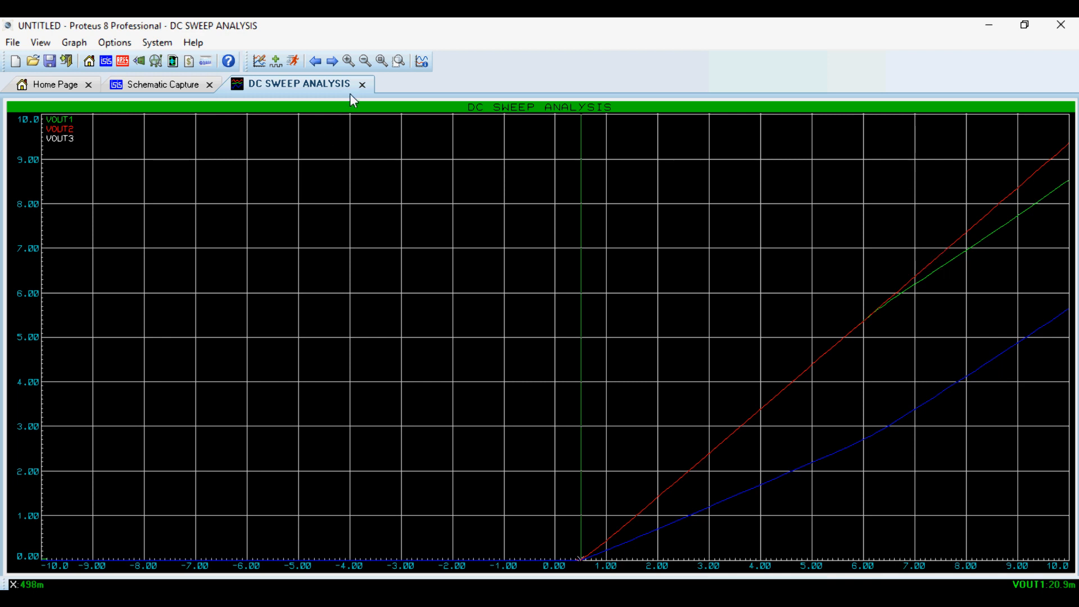
click(362, 85)
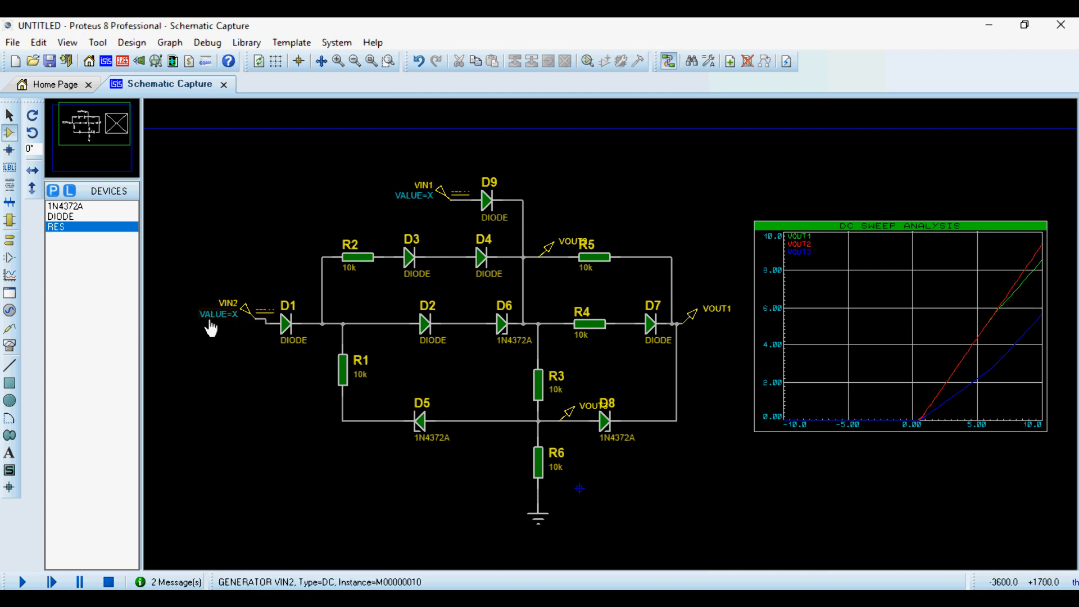
Step: Set the VIN1 generator's value to 2*X and simulate the DC sweep graph again
double_click(414, 195)
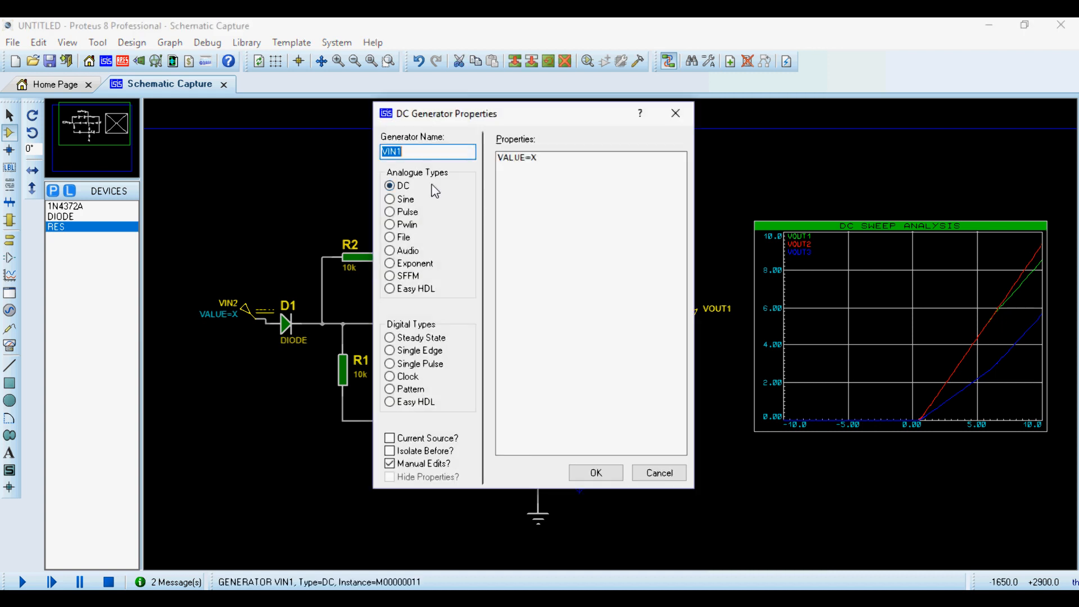
click(419, 153)
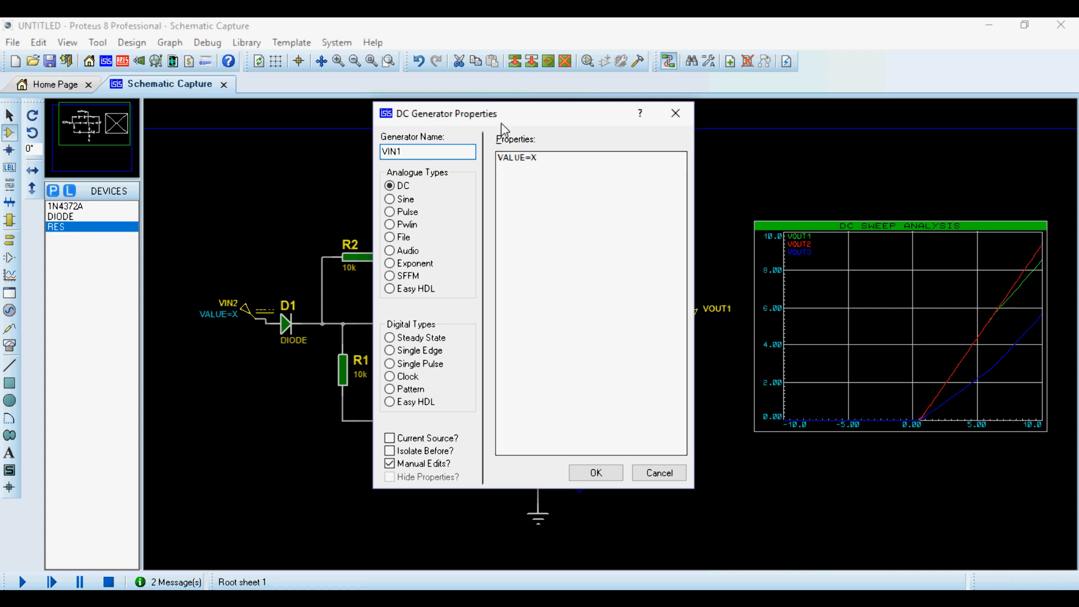
click(532, 158)
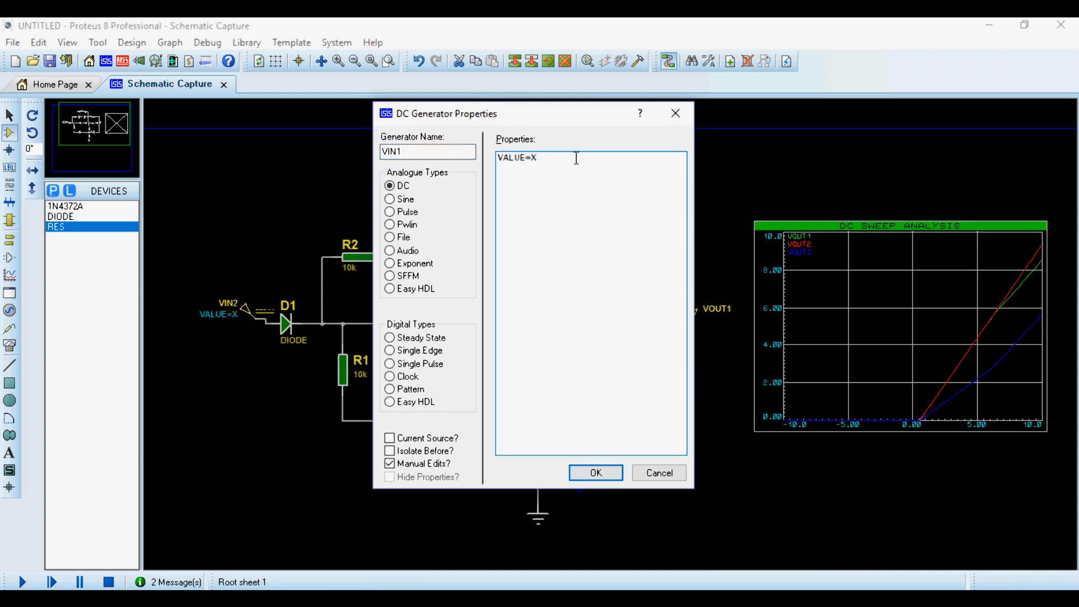
text(2*)
click(596, 473)
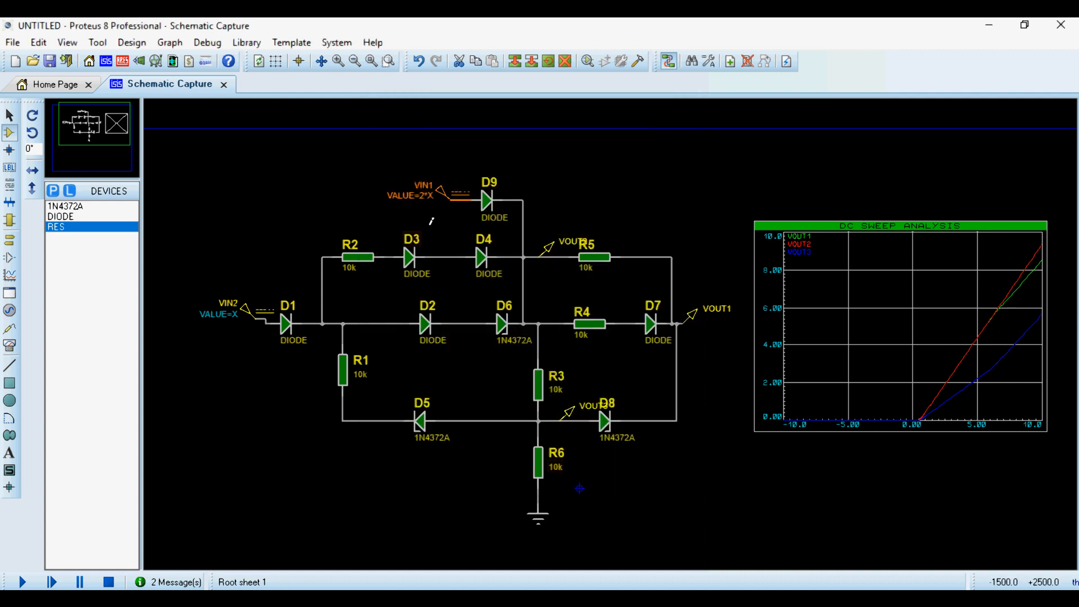
click(891, 326)
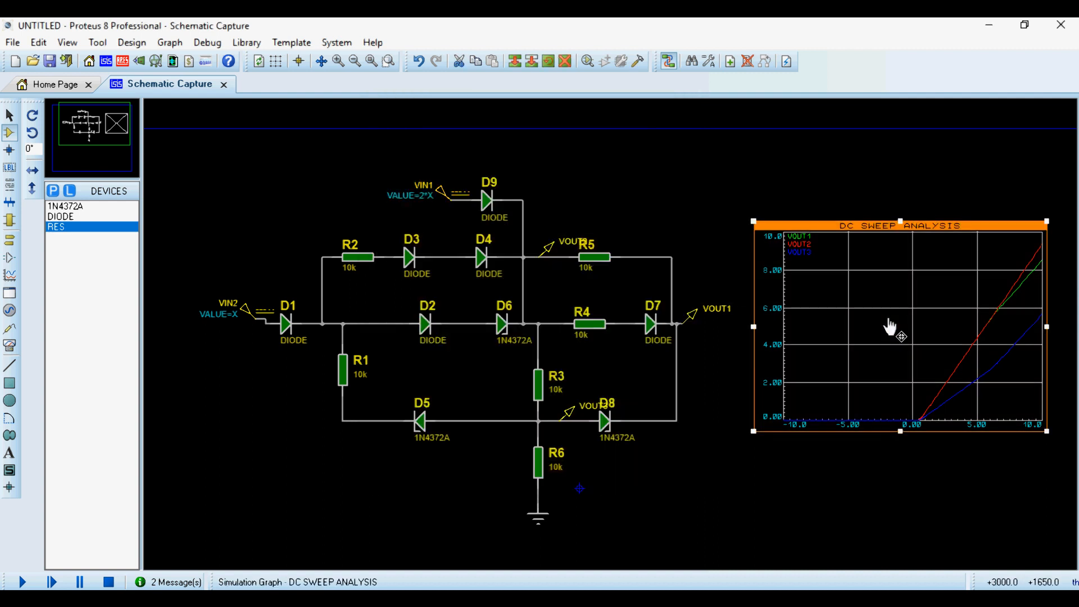
key(space)
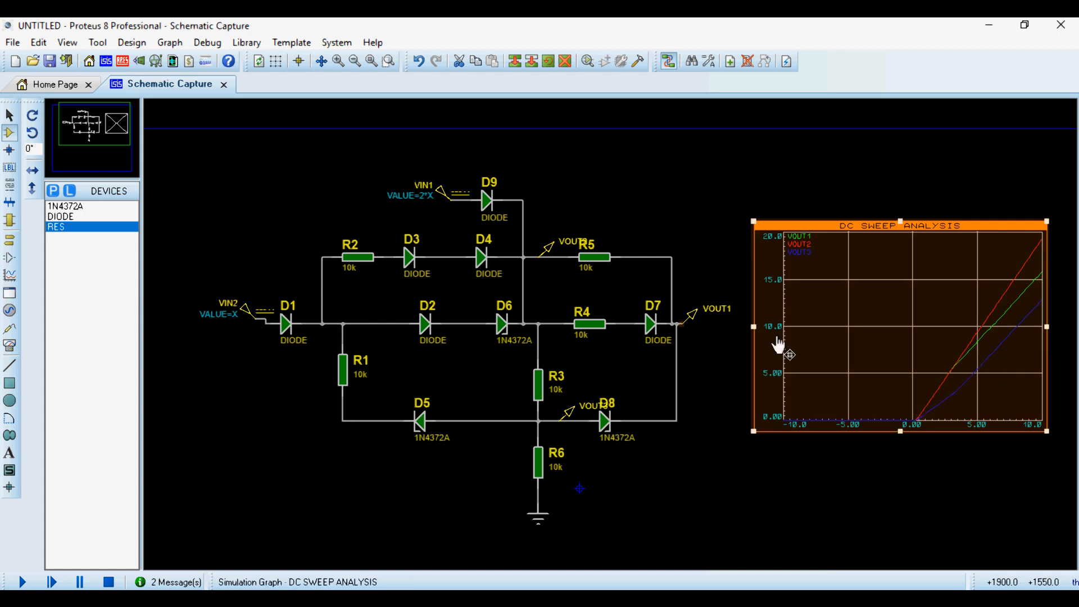
Step: Set the VIN1 generator's value to 10*X and rerun the DC sweep simulation
double_click(436, 200)
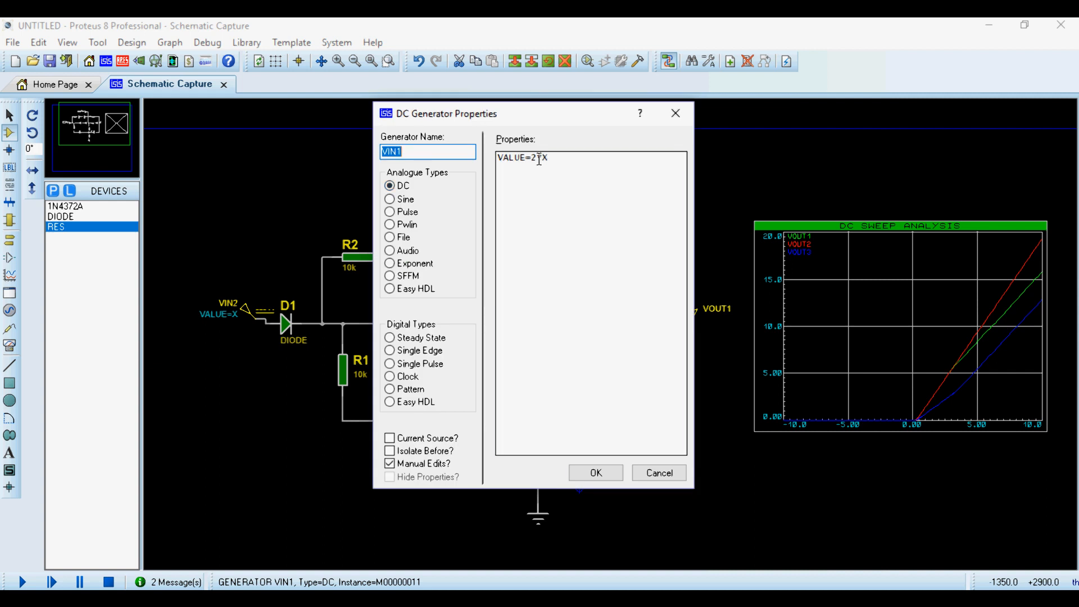
double_click(534, 159)
text(10)
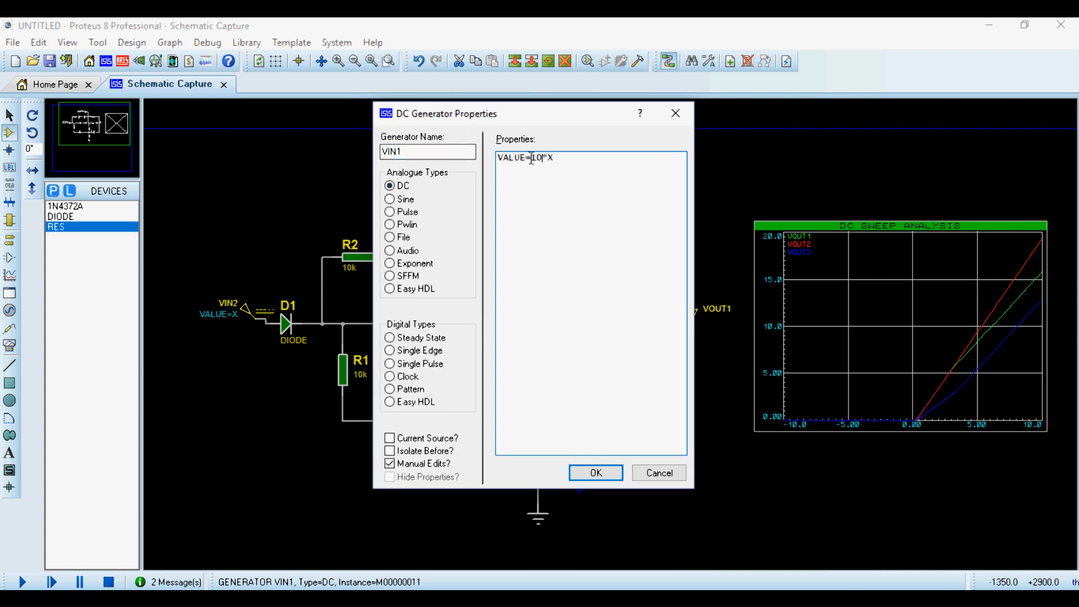
drag(527, 125, 640, 125)
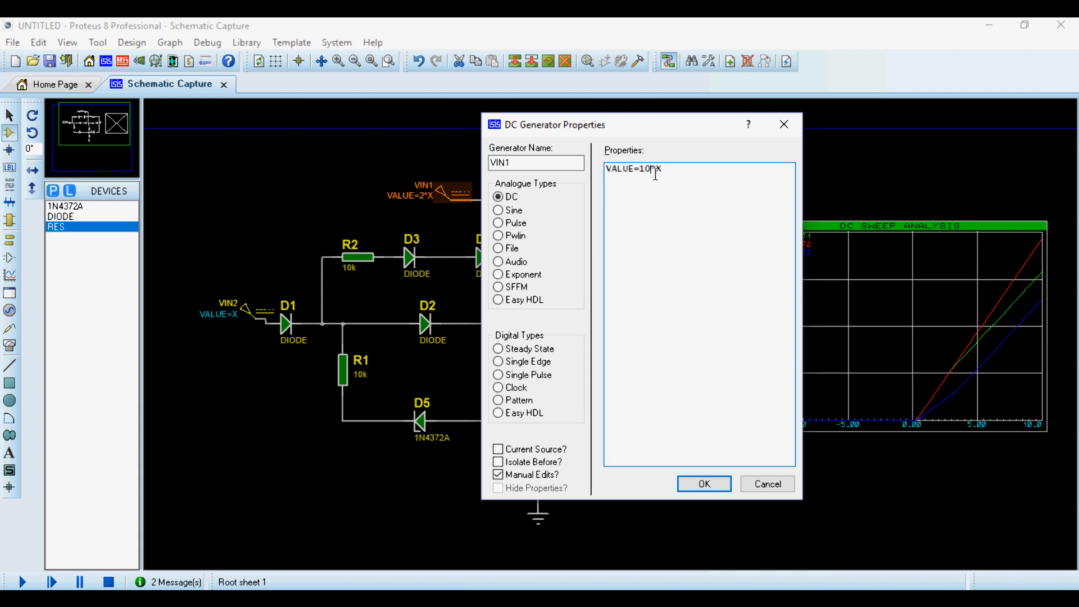
click(697, 484)
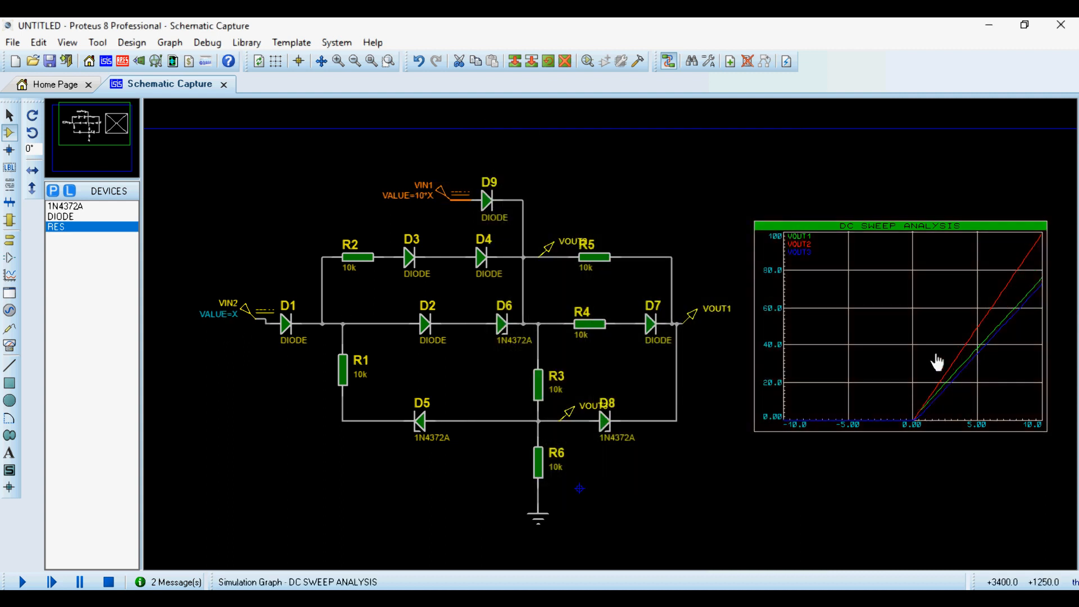
Step: Examine the output curves for the 10*X input in the maximized DC sweep graph and return to the schematic
right_click(934, 361)
click(828, 546)
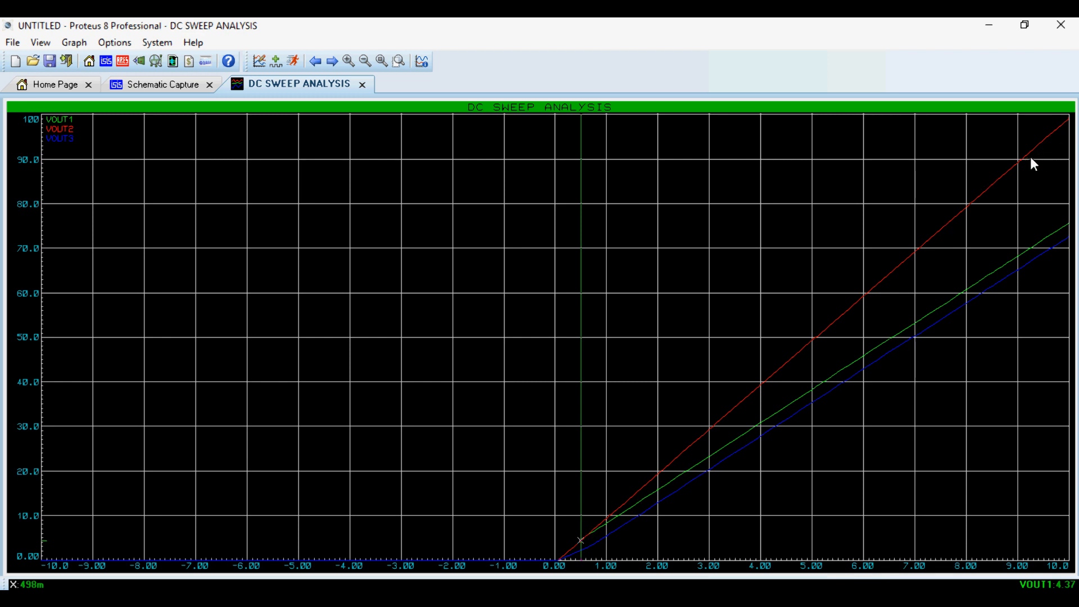
click(365, 84)
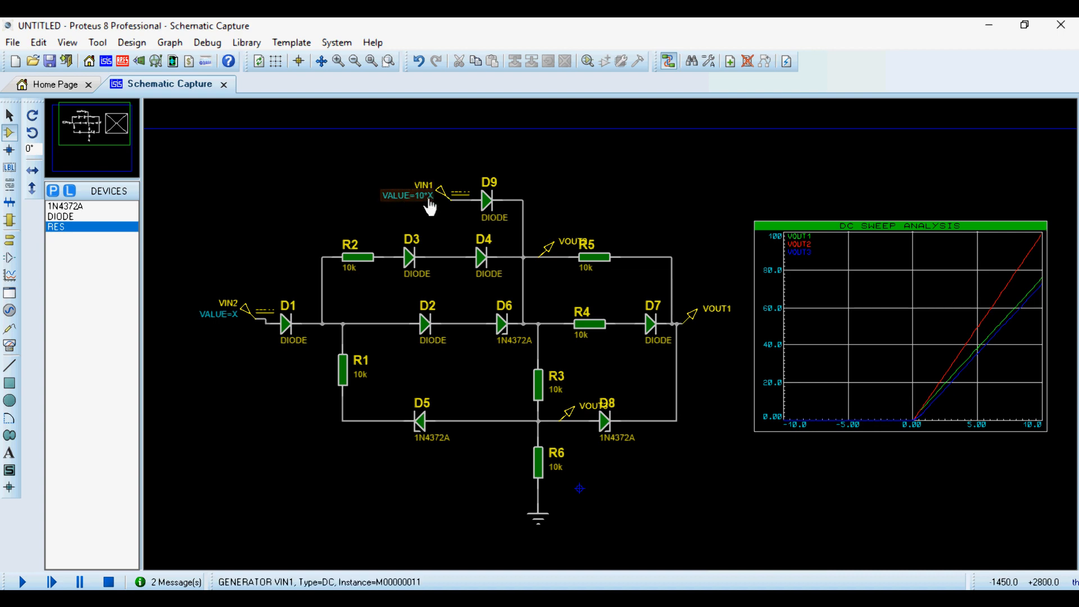
Step: Replace the VIN1 generator's value with SIN(X)
double_click(430, 208)
drag(574, 159, 530, 158)
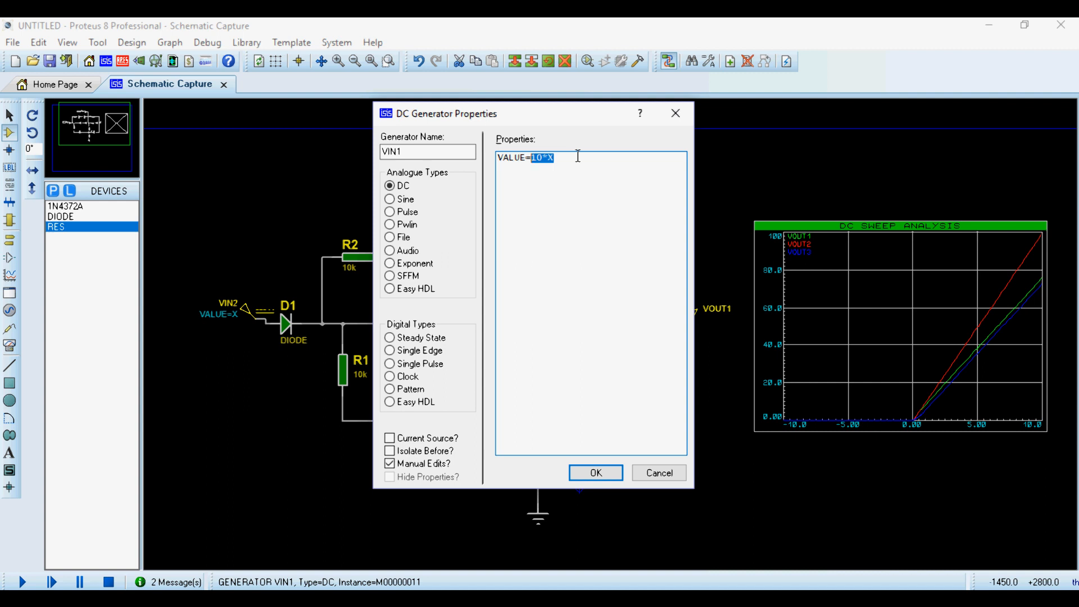
key(BackSpace)
text(SIN(X)
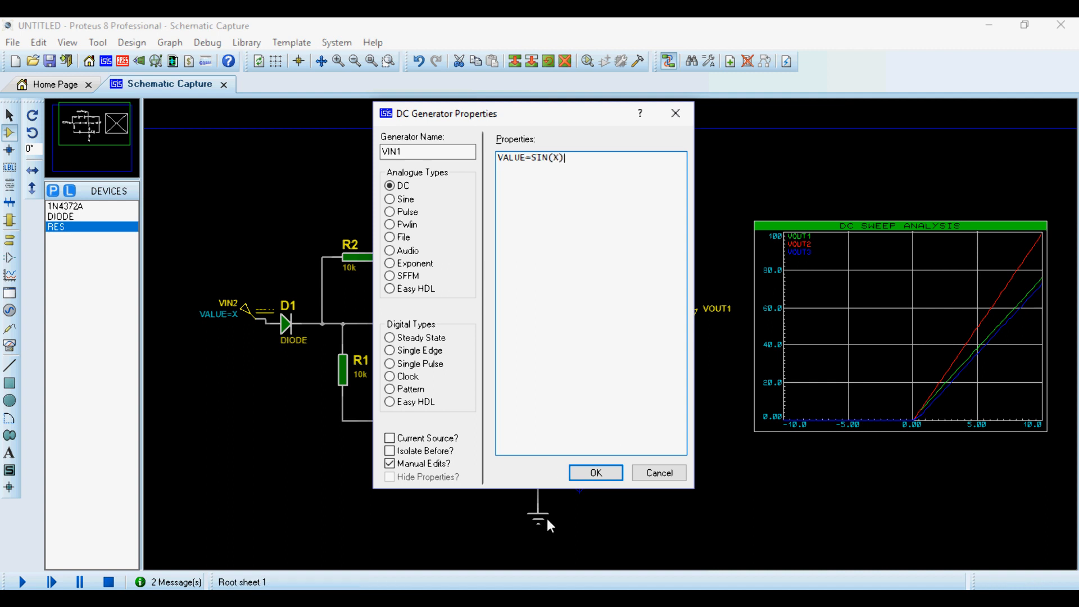
click(597, 473)
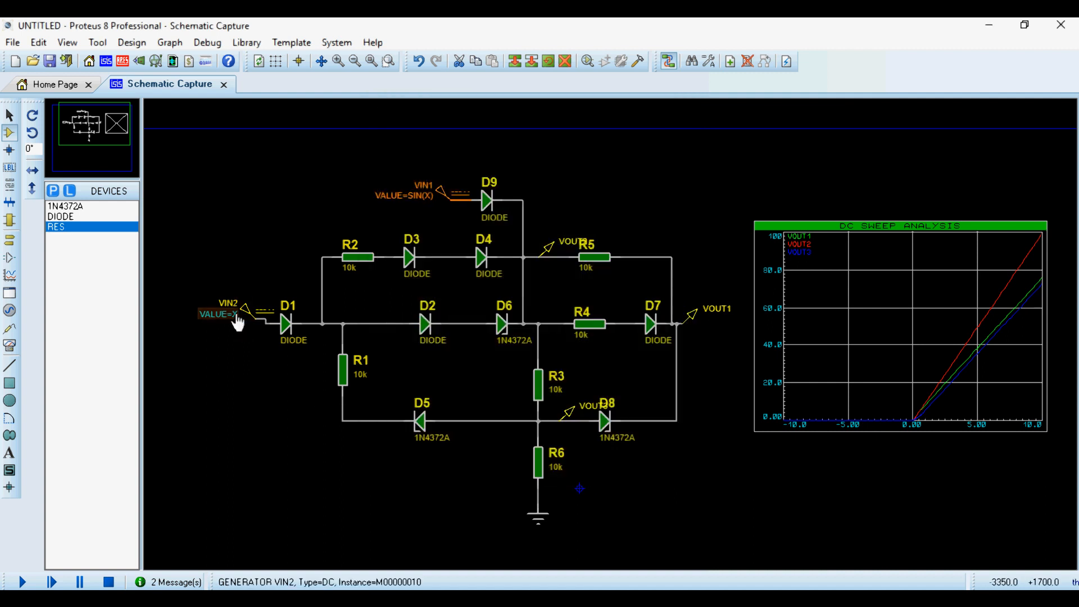
Step: Replace the VIN2 generator's value with SIN(X)
double_click(238, 321)
click(541, 157)
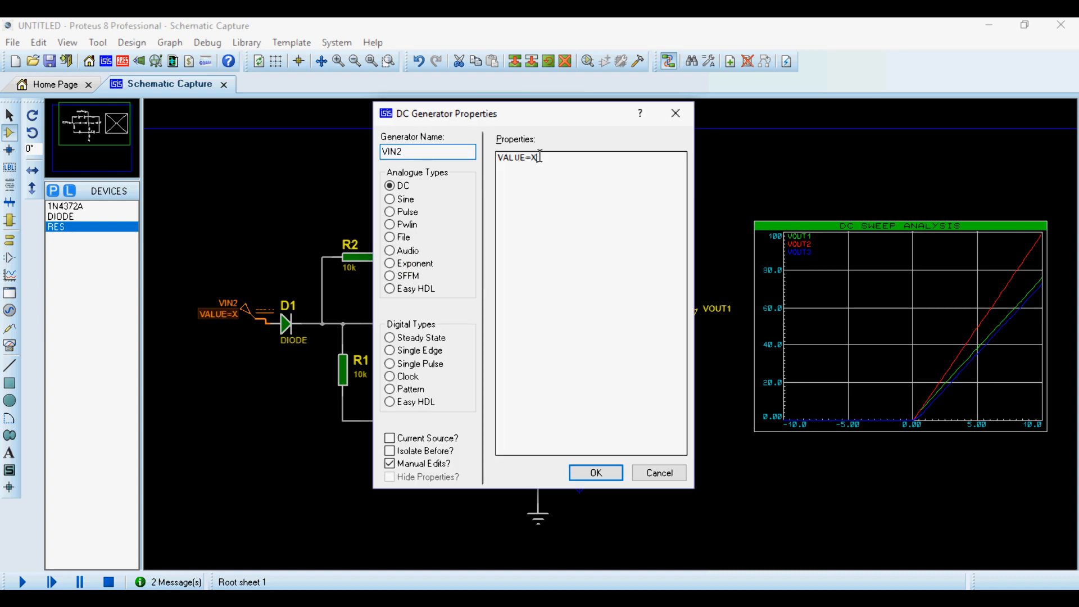
text(SIN)
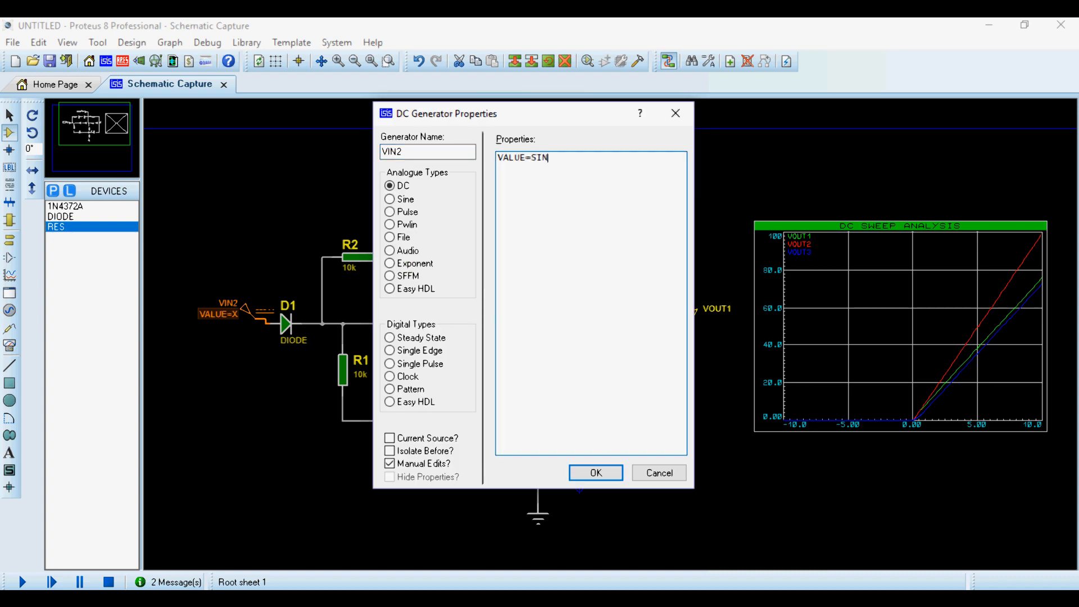
text((x))
key(BackSpace)
key(BackSpace)
text(X))
click(607, 471)
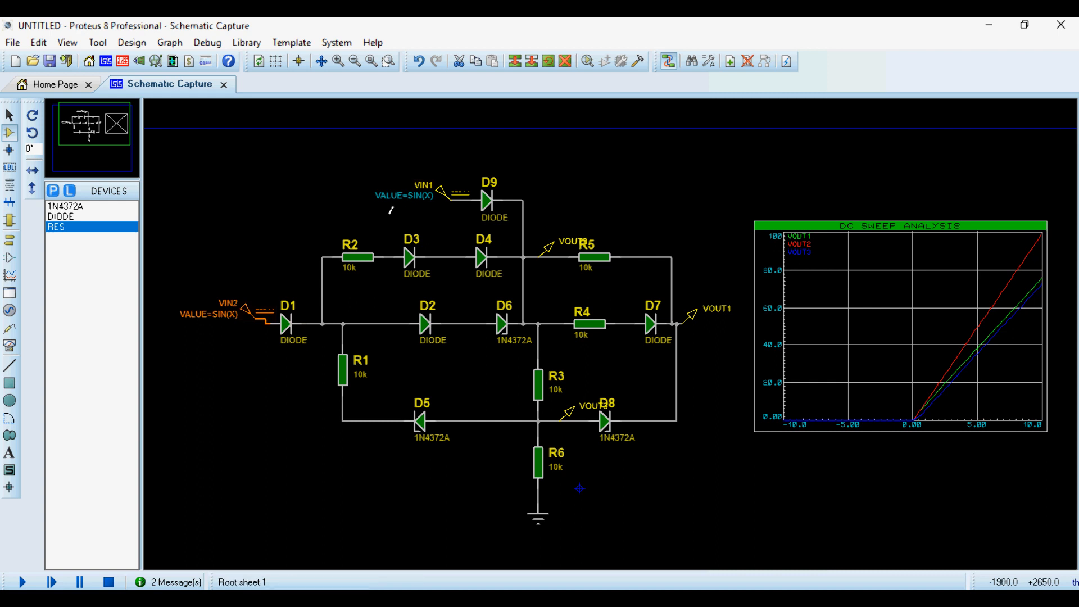
Step: Review the DC sweep graph's settings without changing them and simulate the graph with both sine inputs
click(809, 368)
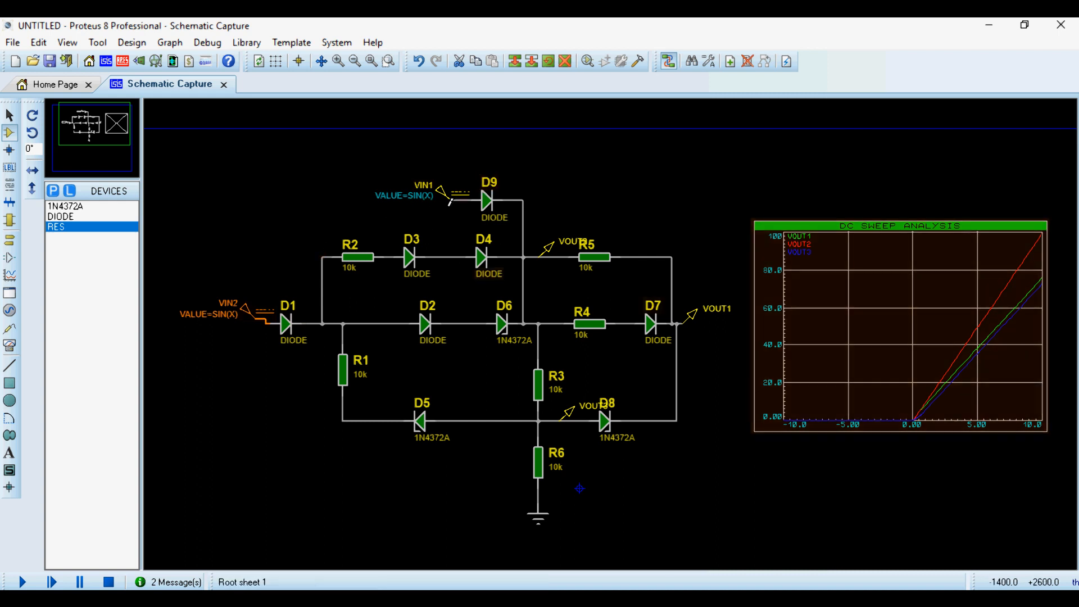
click(855, 296)
click(860, 297)
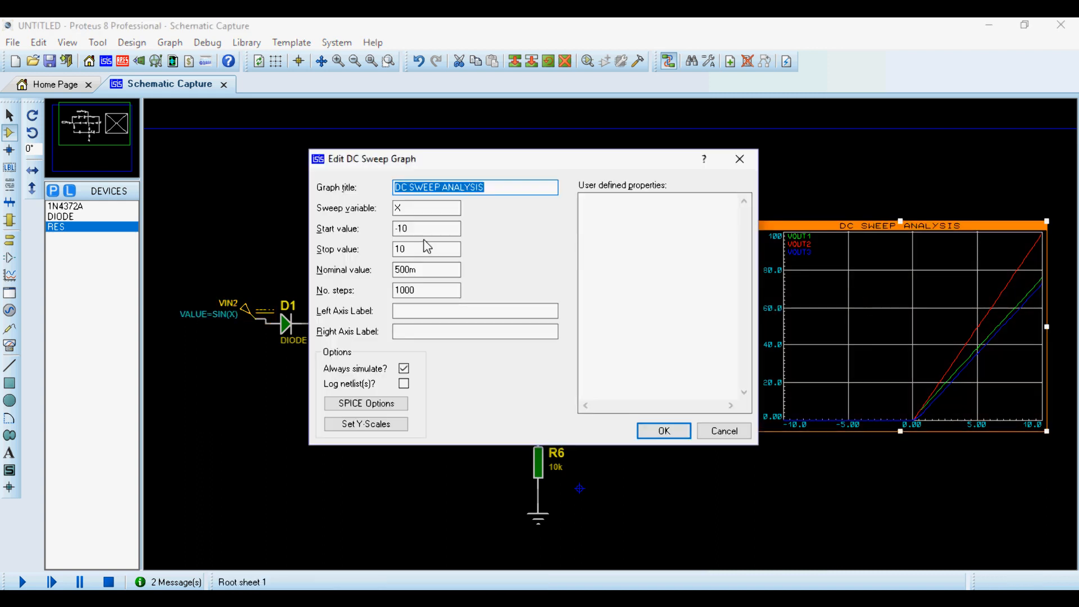
click(663, 432)
click(855, 359)
click(721, 431)
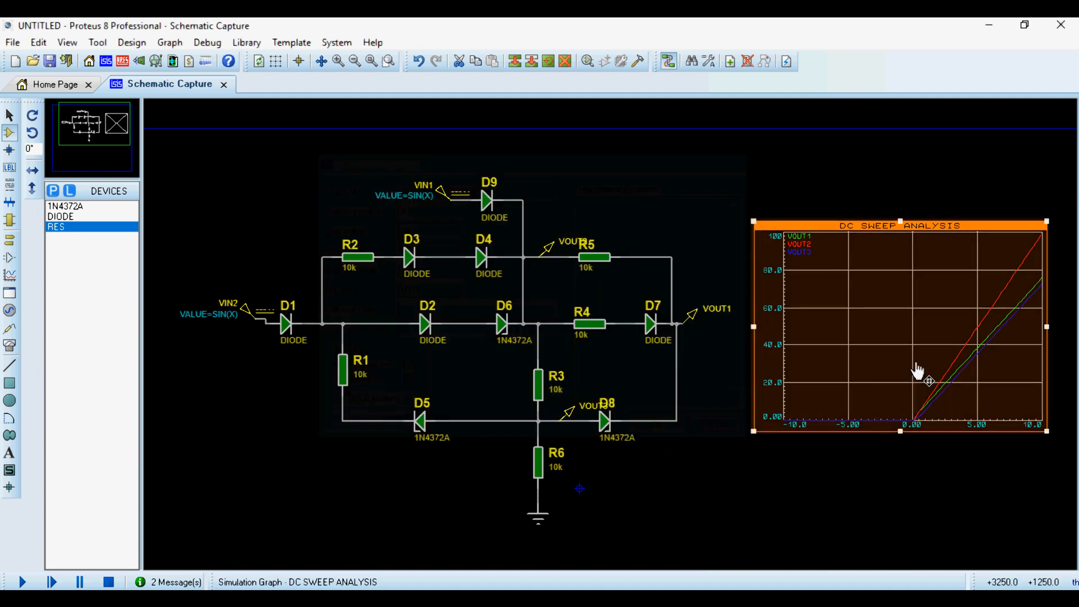
key(space)
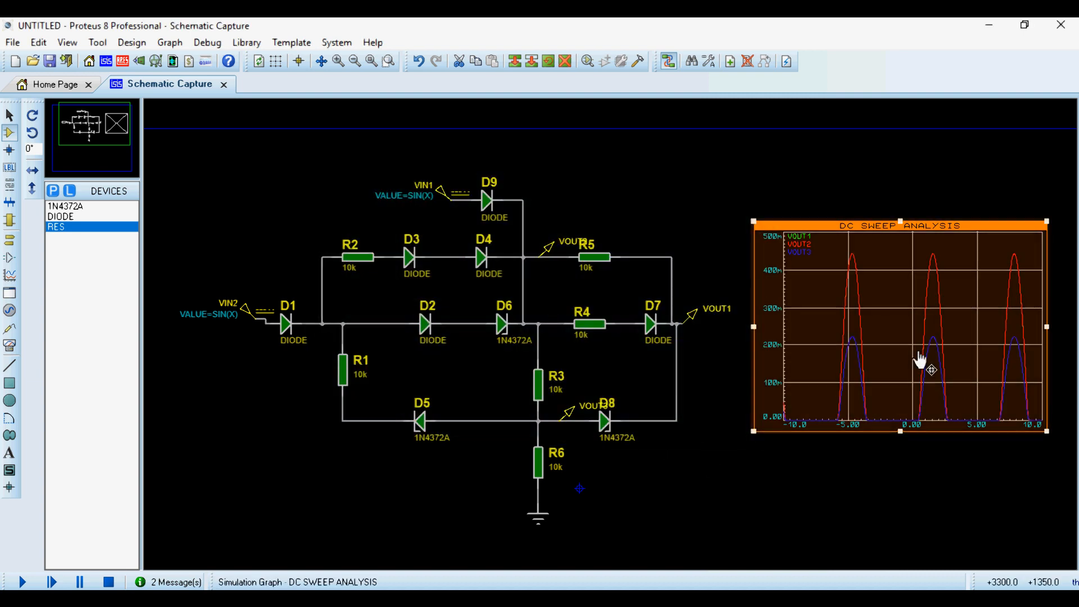
Step: Examine the output curves for the SIN(X) inputs in the maximized DC sweep graph and return to the schematic
right_click(910, 365)
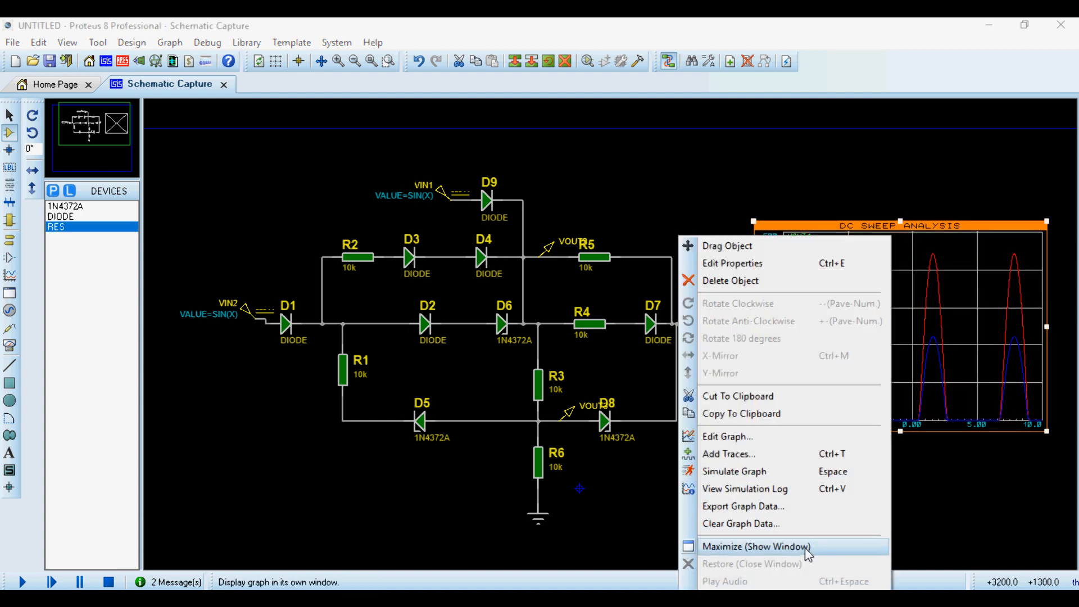
click(809, 545)
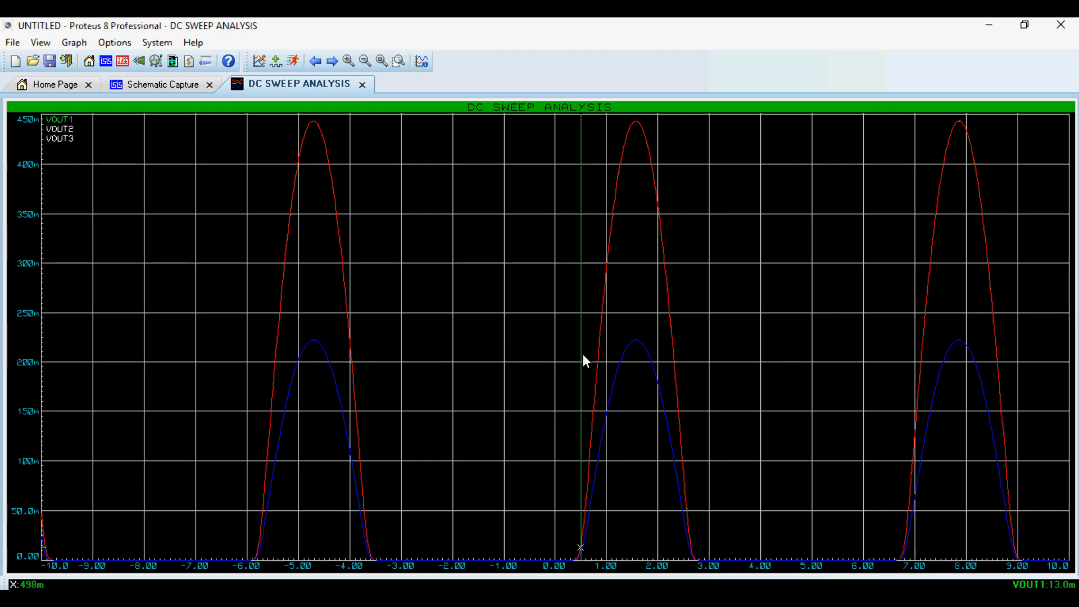
click(363, 85)
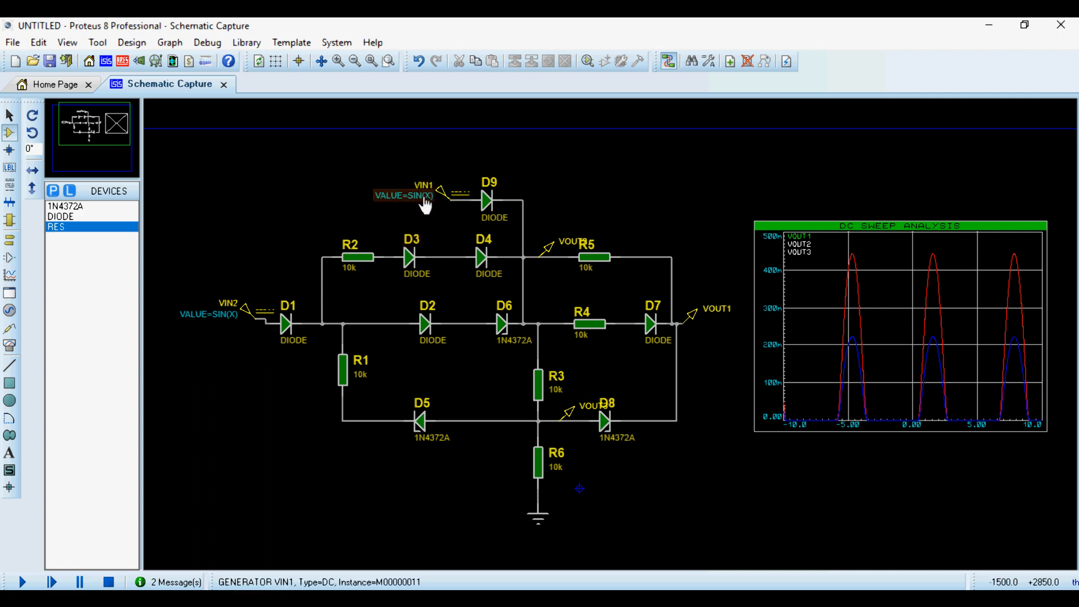
Step: Replace the VIN2 generator's value with COS(X) and simulate the DC sweep graph
double_click(235, 321)
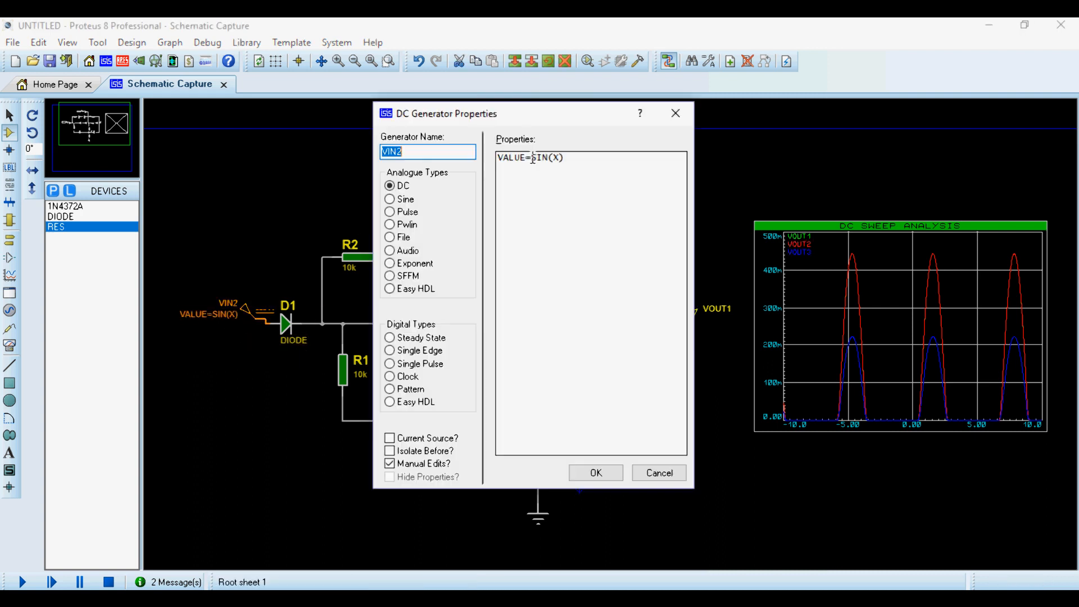
click(546, 158)
key(BackSpace)
key(BackSpace)
key(BackSpace)
text(cos)
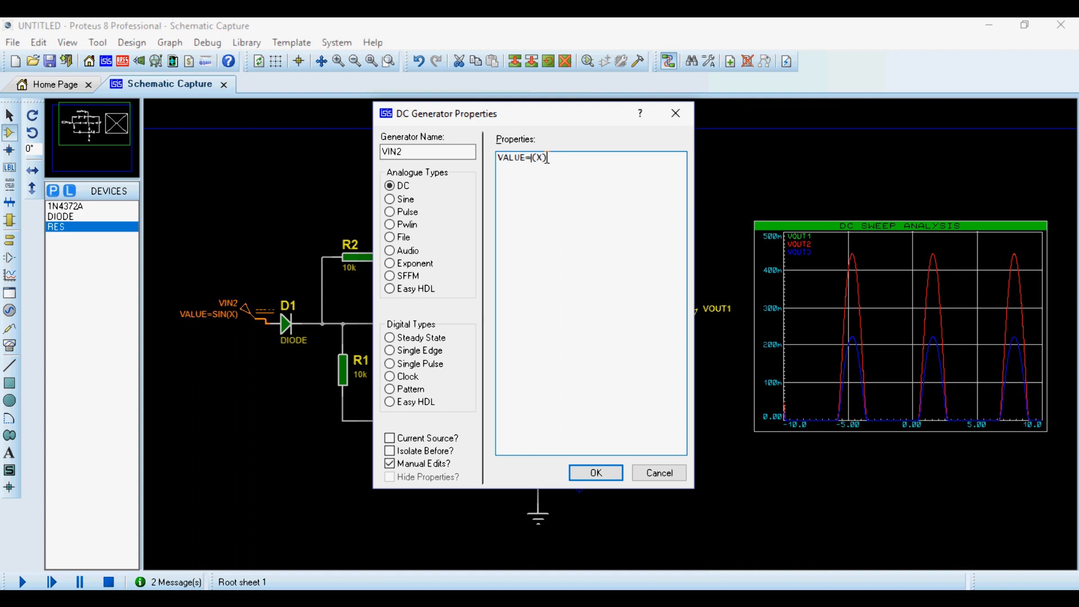
key(BackSpace)
key(BackSpace)
key(BackSpace)
text(COS)
click(579, 472)
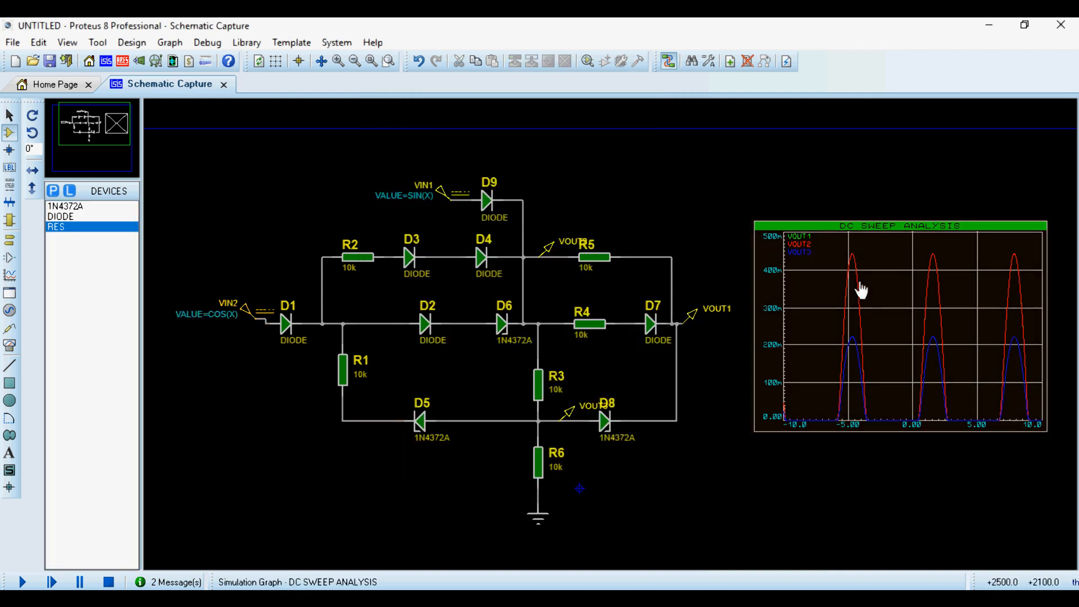
click(861, 291)
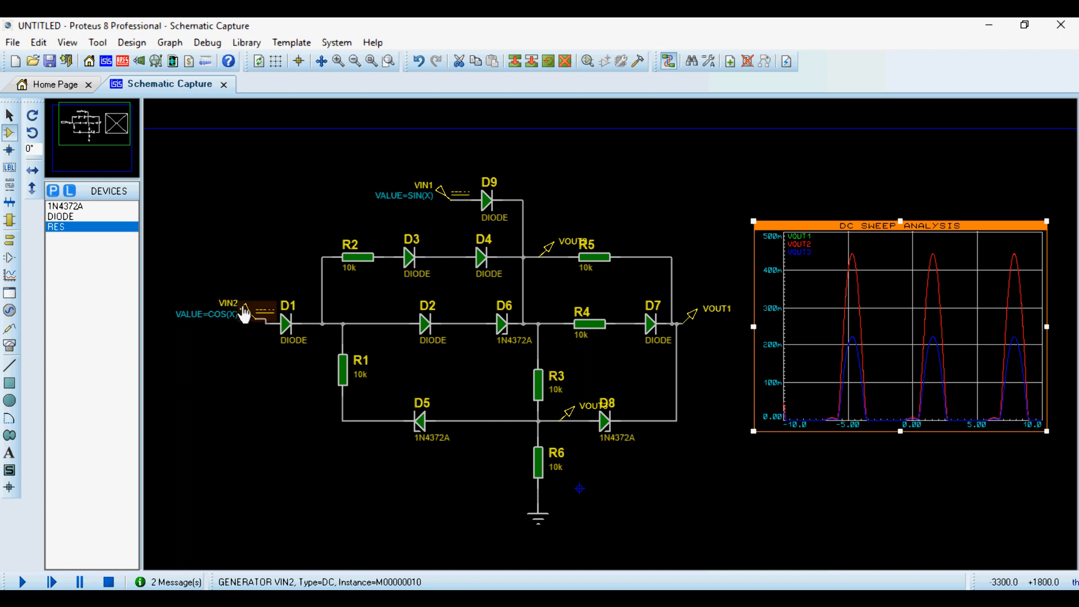
Step: Extend the VIN2 generator's value to COS(X)*COS(X) and simulate the DC sweep graph again
double_click(275, 311)
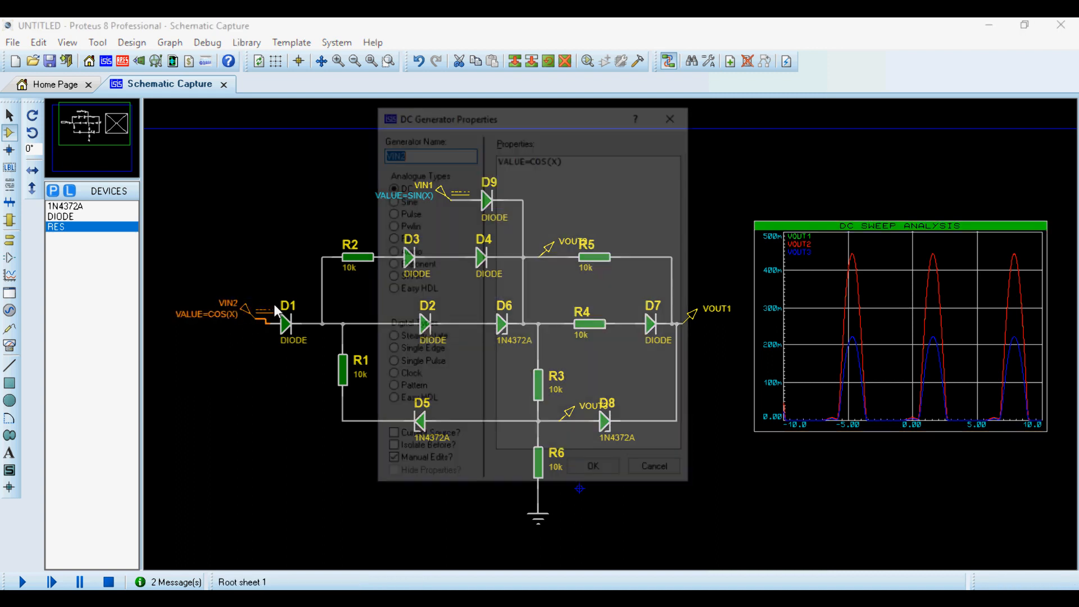
click(569, 159)
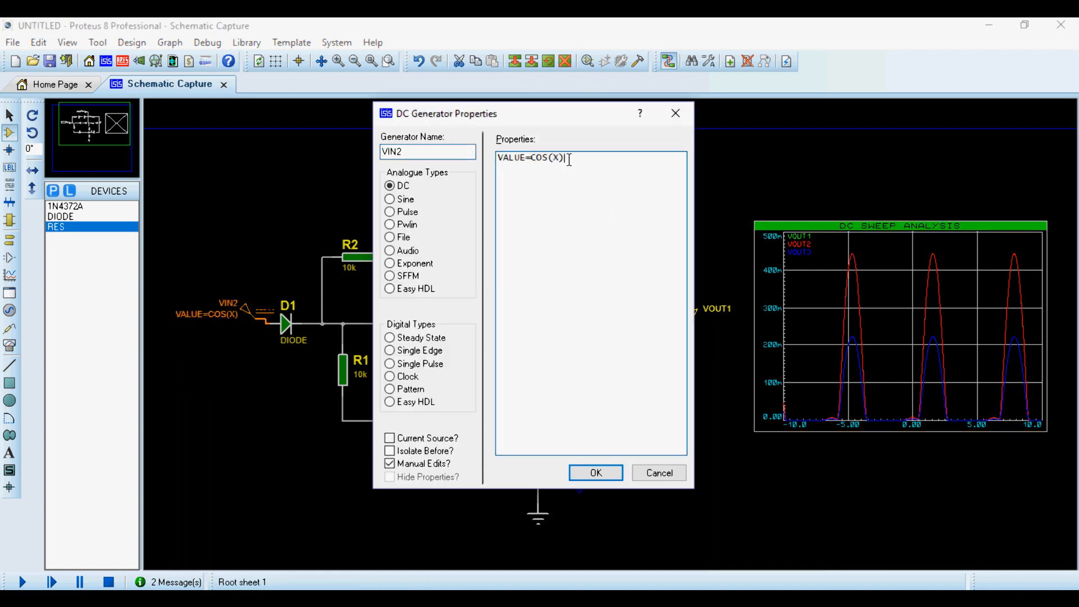
drag(570, 162, 539, 159)
click(621, 159)
text(*)
text(COS(X))
click(595, 473)
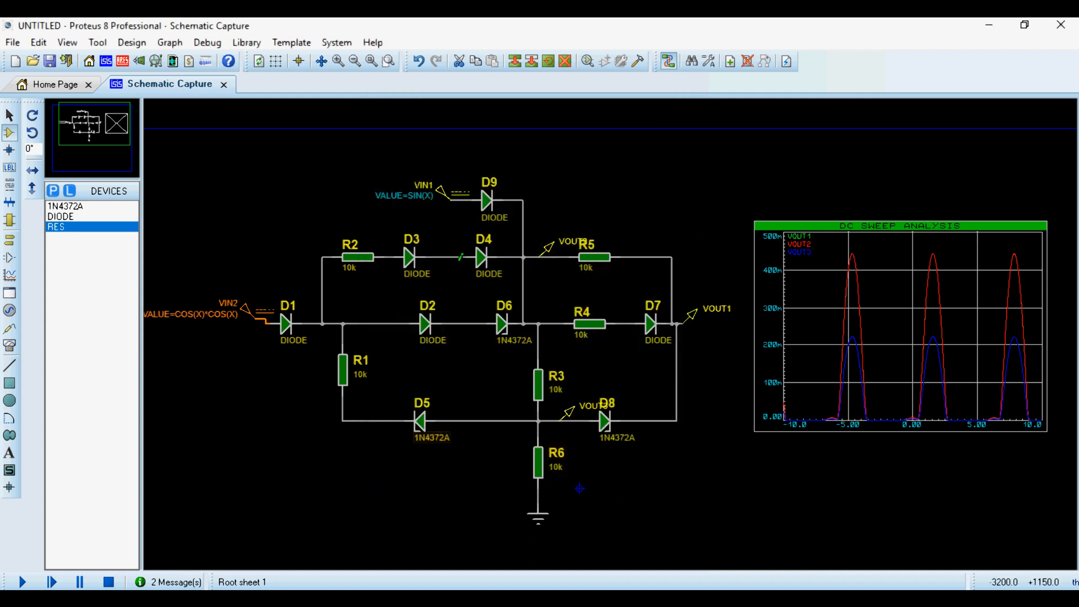
click(810, 298)
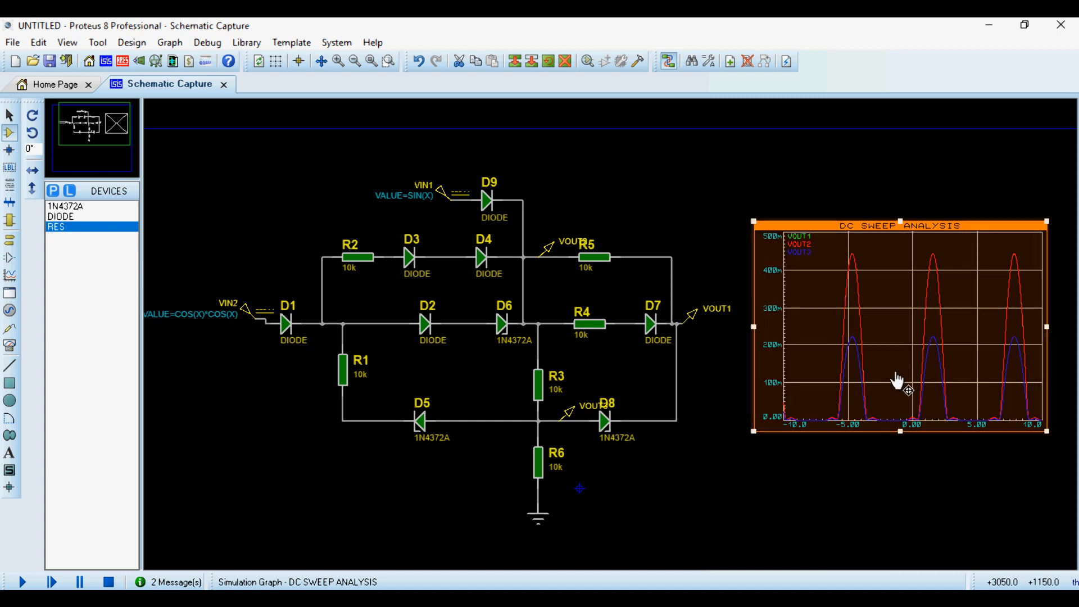
Step: Examine the maximized DC sweep curves for SIN(X) on VIN1 and COS(X)*COS(X) on VIN2, and return to the schematic
right_click(896, 379)
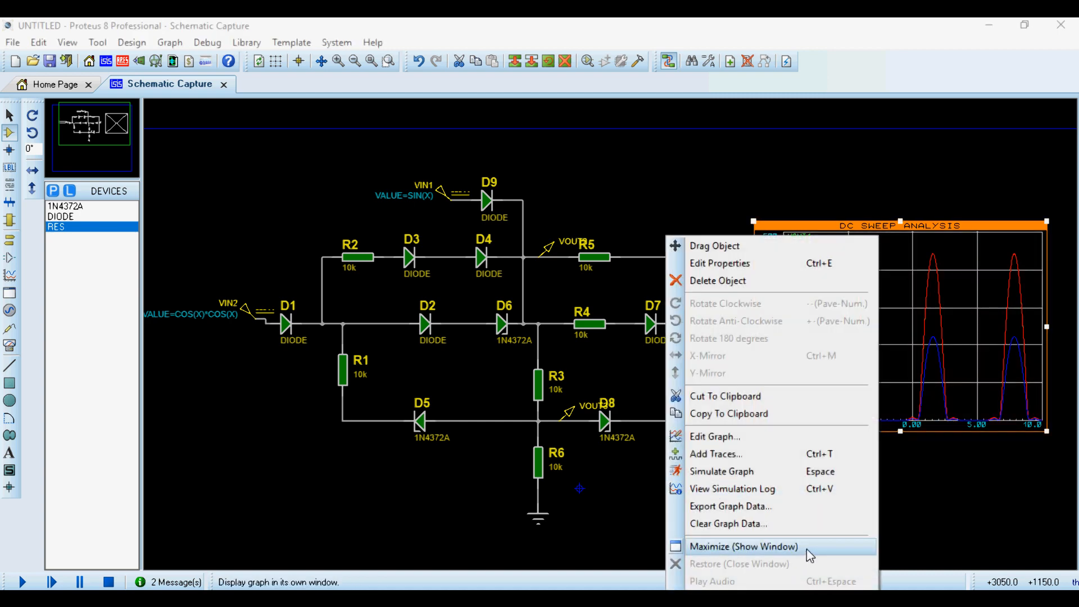
click(806, 548)
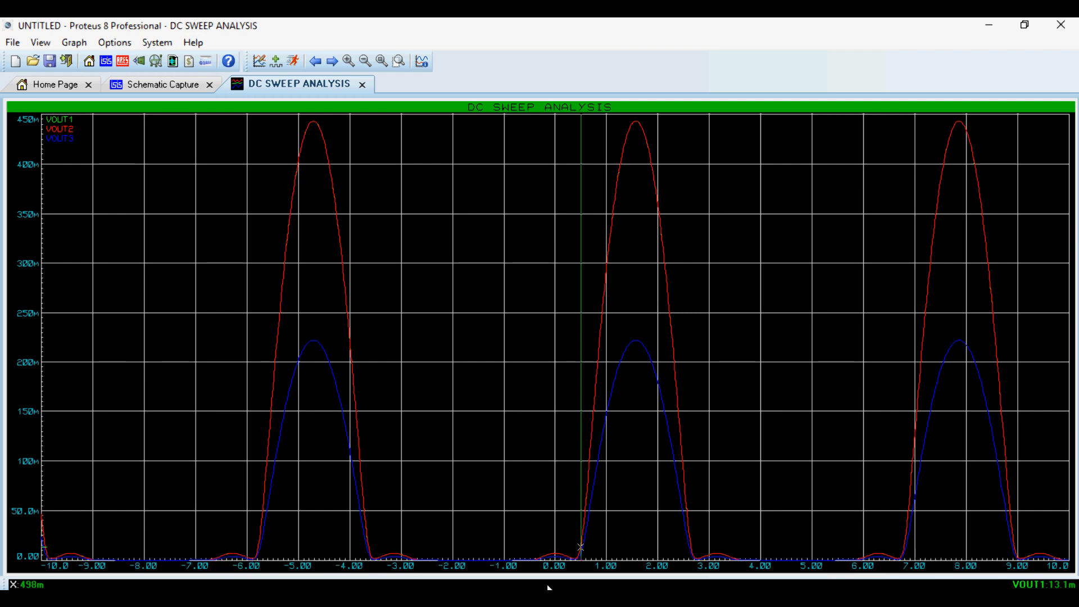
click(361, 85)
Step: Extend the VIN1 generator's value to SIN(X)*SIN(X) and simulate the DC sweep graph
double_click(419, 206)
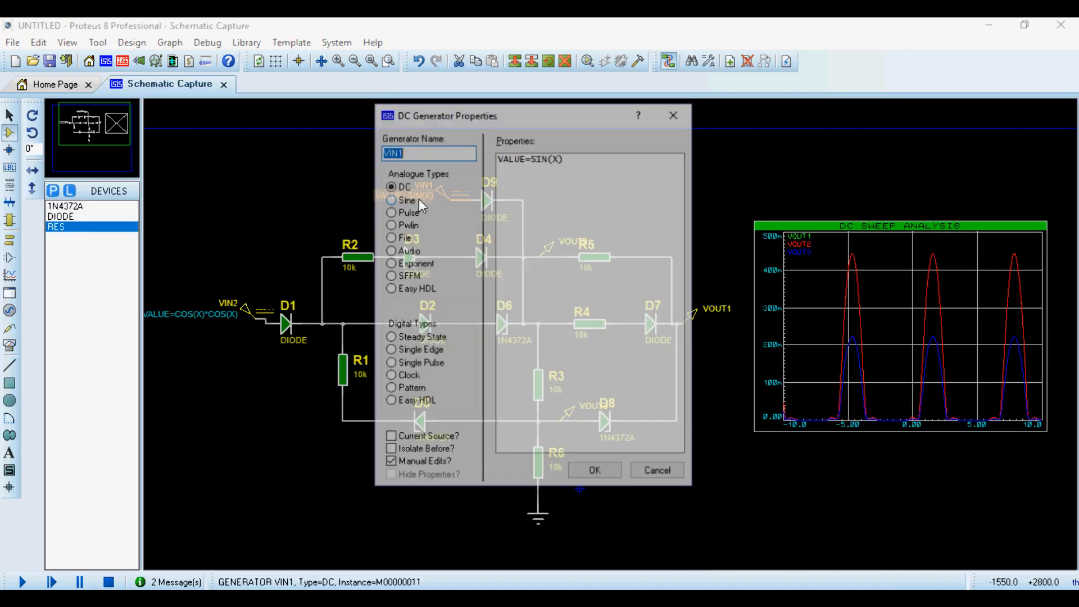
drag(564, 159, 536, 161)
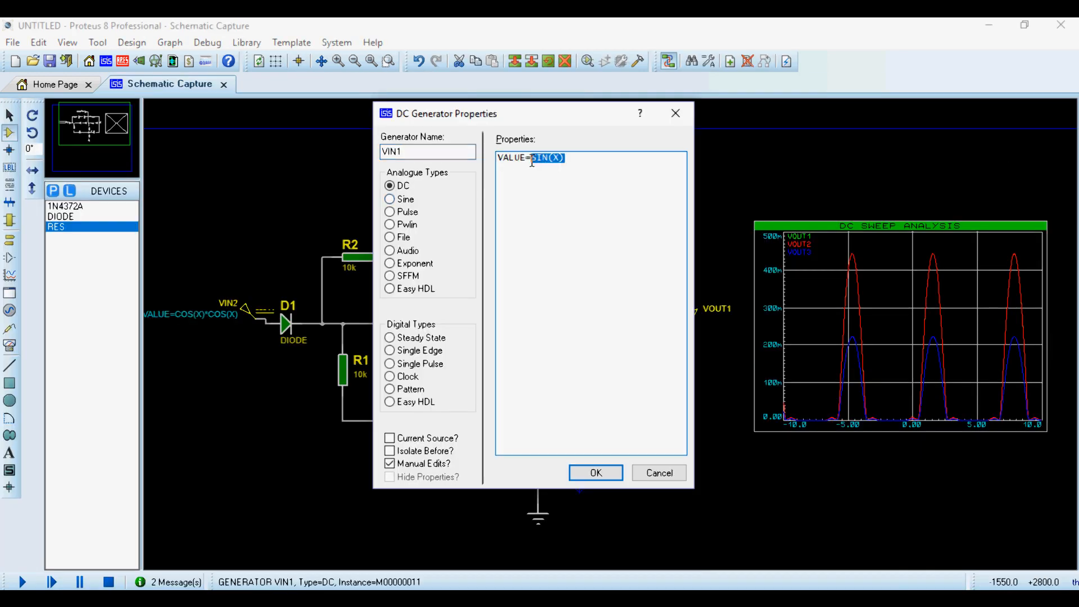
click(596, 163)
text(*)
text(SIN(X))
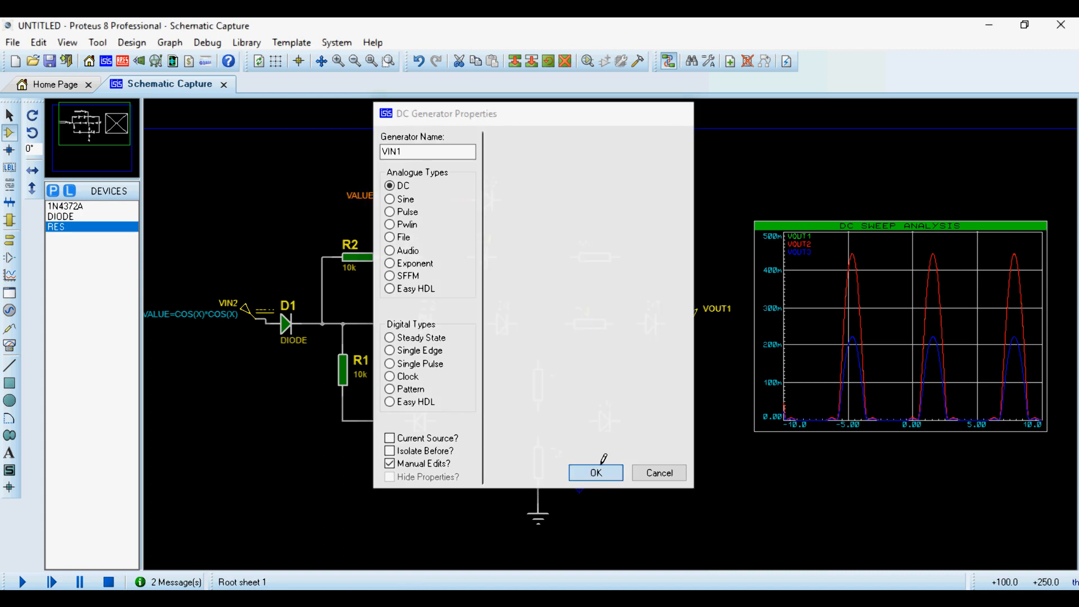
click(596, 472)
key(space)
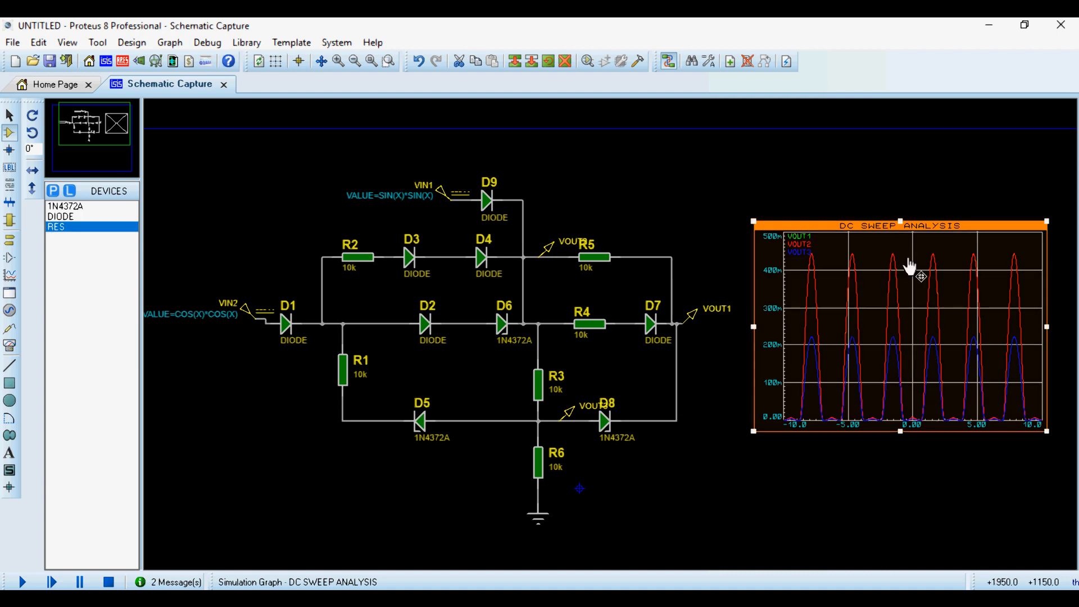
Step: Examine the output curves for the squared sine and cosine inputs in the maximized graph and return to the schematic
right_click(923, 378)
click(869, 548)
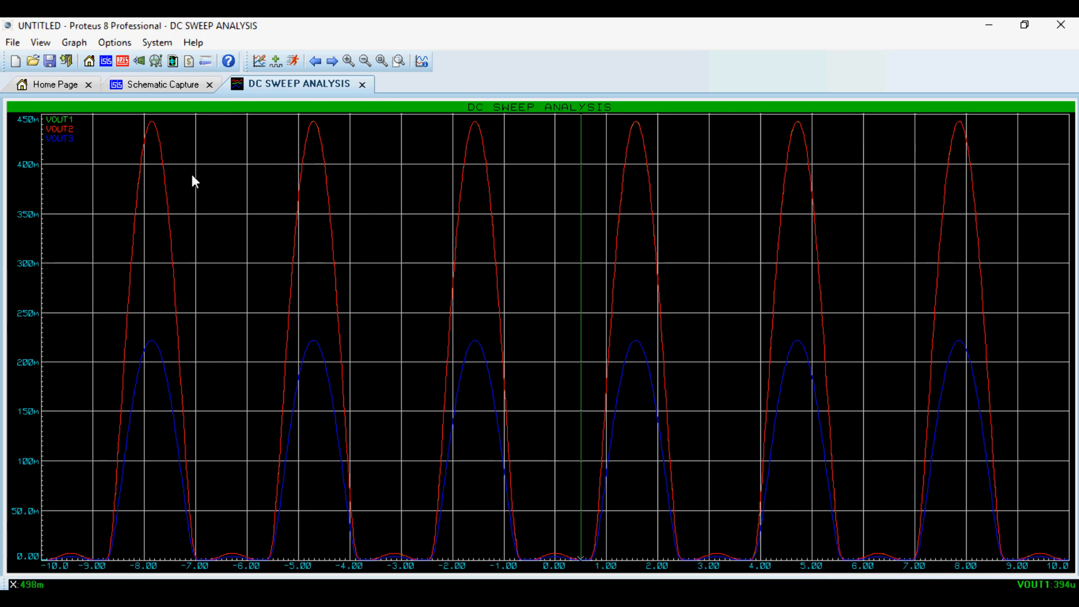
click(361, 85)
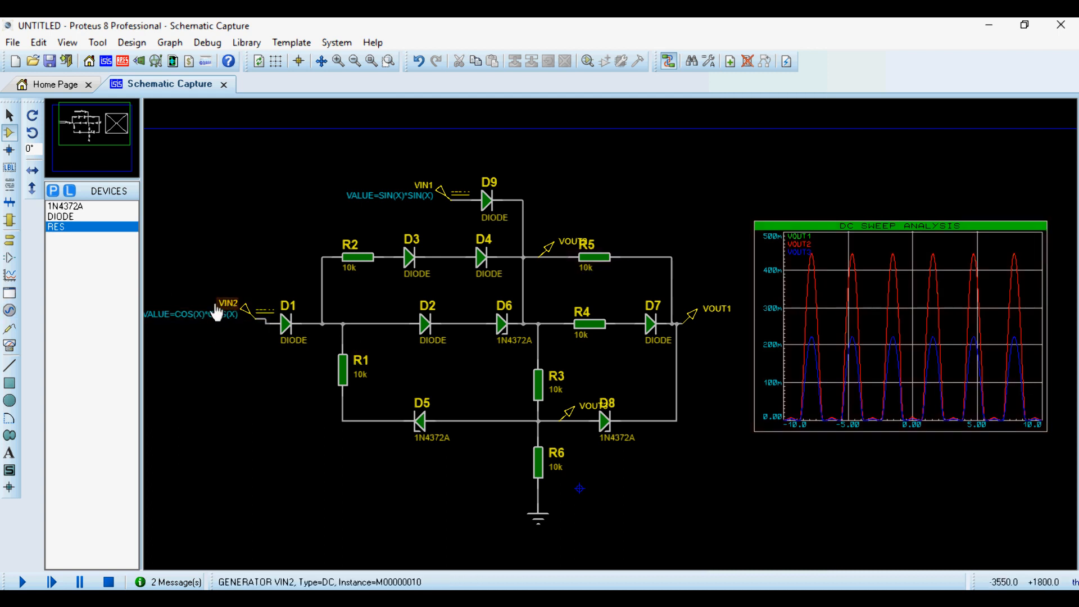
Step: Rewrite the VIN2 generator's value as COS(10*X)*(1+COS(X))
double_click(227, 318)
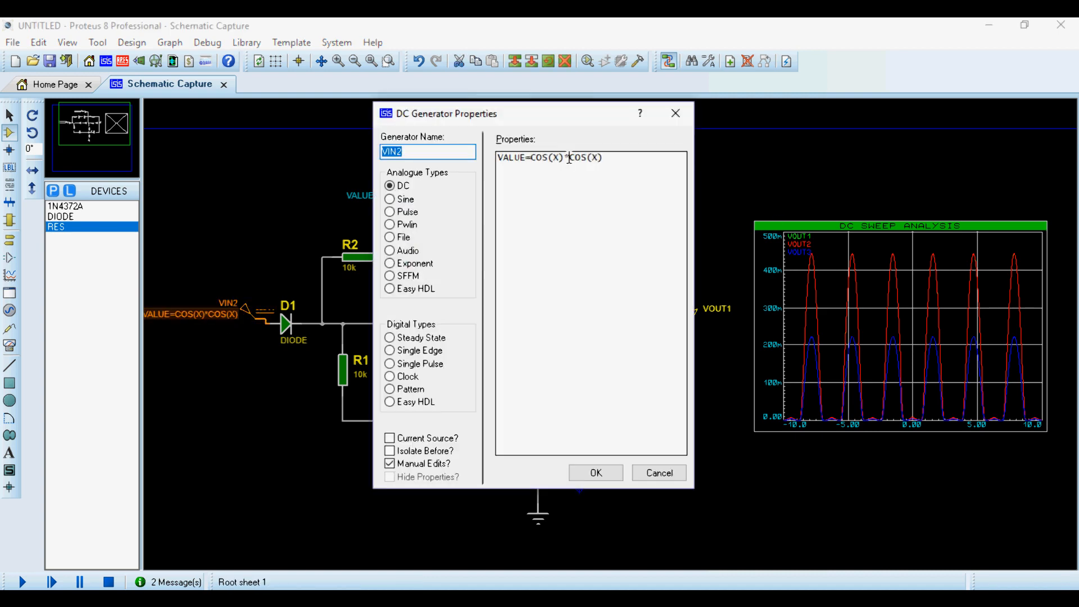
drag(612, 158, 531, 162)
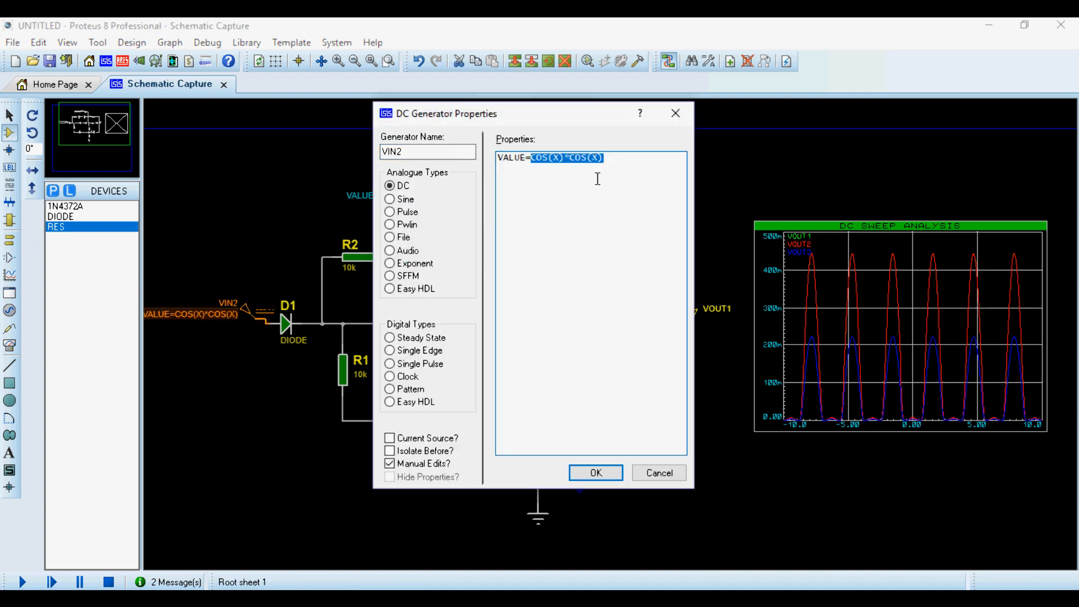
click(554, 164)
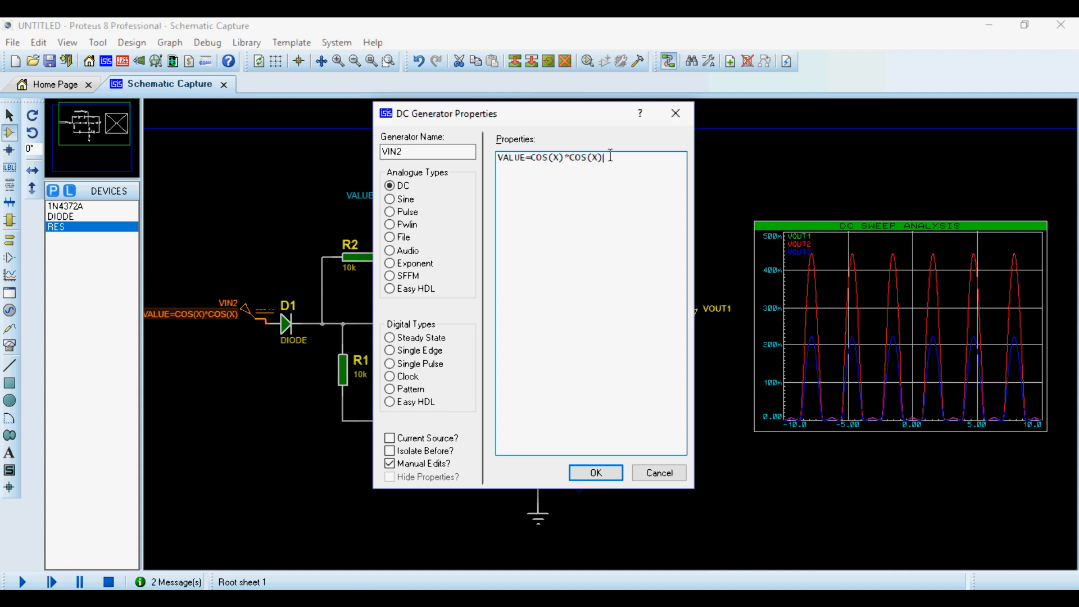
drag(610, 157, 573, 163)
key(BackSpace)
drag(566, 160, 534, 155)
key(ctrl+c)
click(606, 156)
key(ctrl+v)
drag(566, 157, 546, 158)
click(554, 158)
text(100)
key(BackSpace)
text(*)
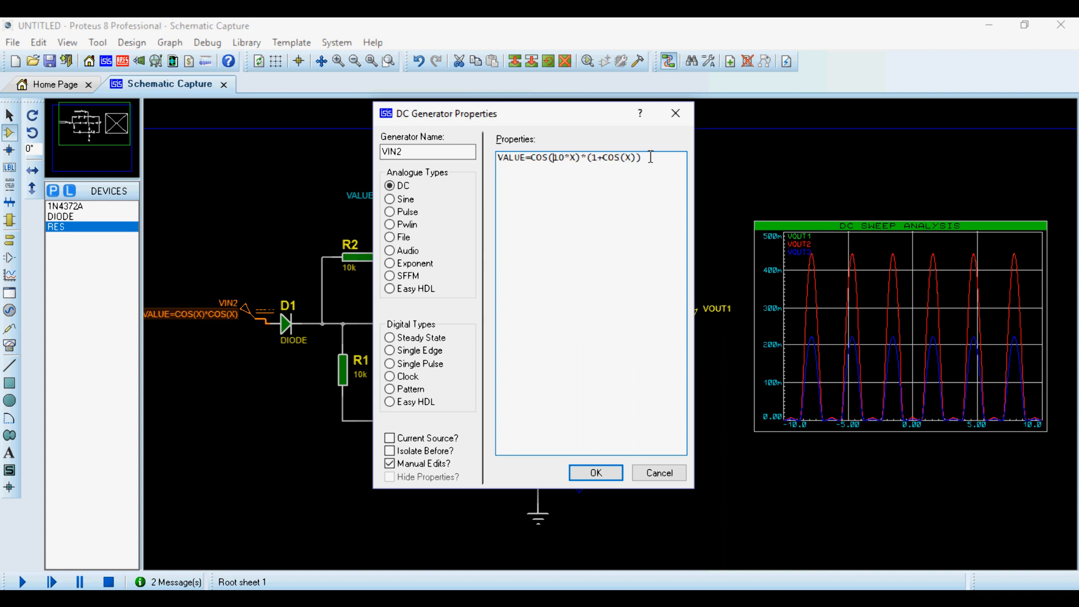
Step: Copy VIN2's complete expression and use it to replace the VIN1 generator's value, applying the edits to both generators
drag(651, 157, 529, 159)
key(ctrl+c)
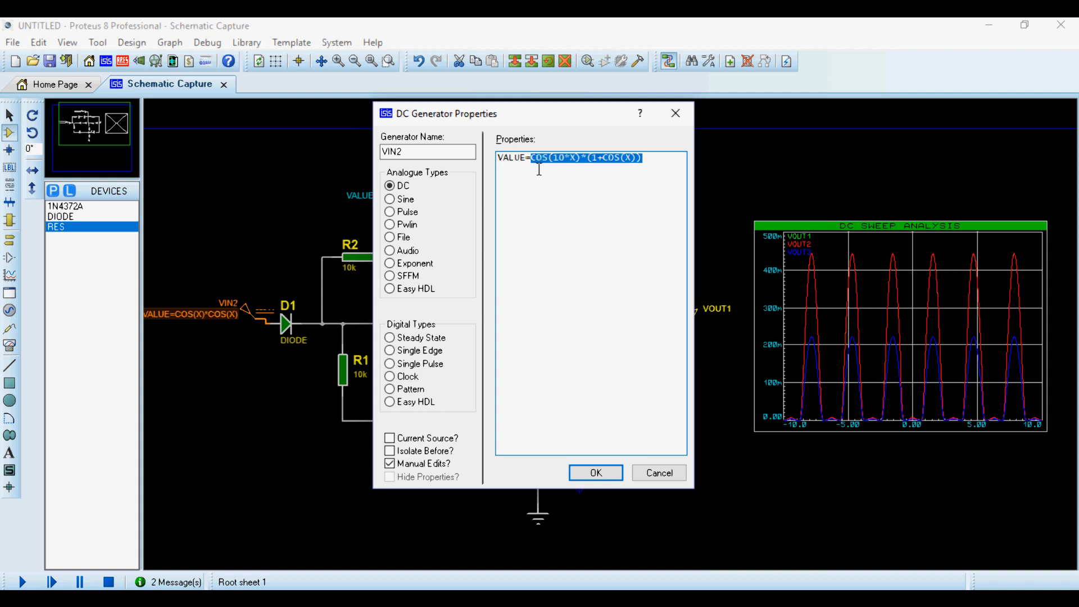
click(586, 213)
click(584, 472)
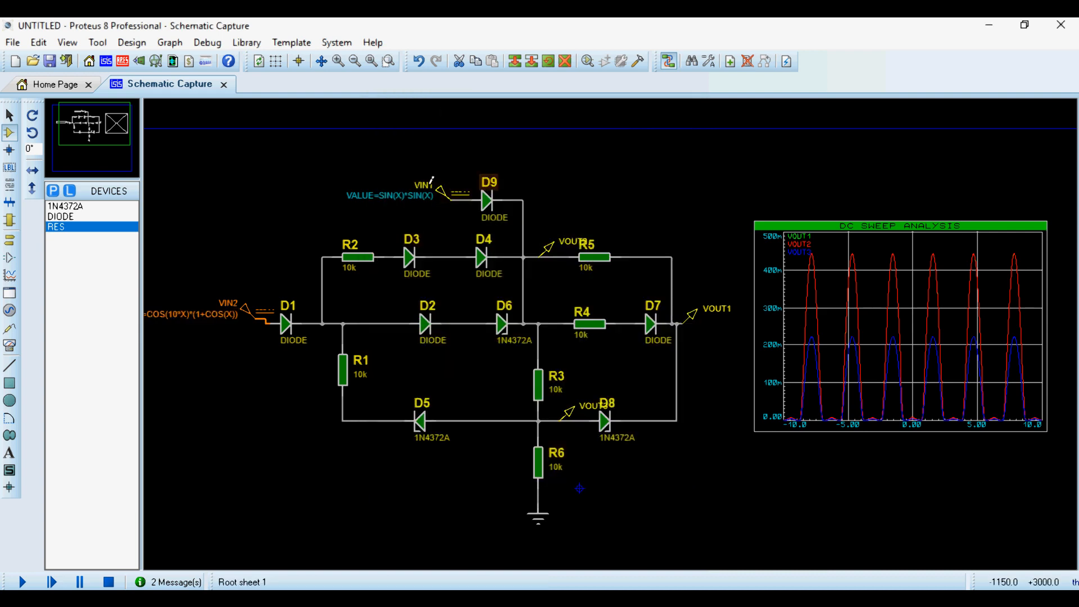
double_click(410, 198)
drag(612, 159, 529, 161)
key(ctrl+v)
click(596, 472)
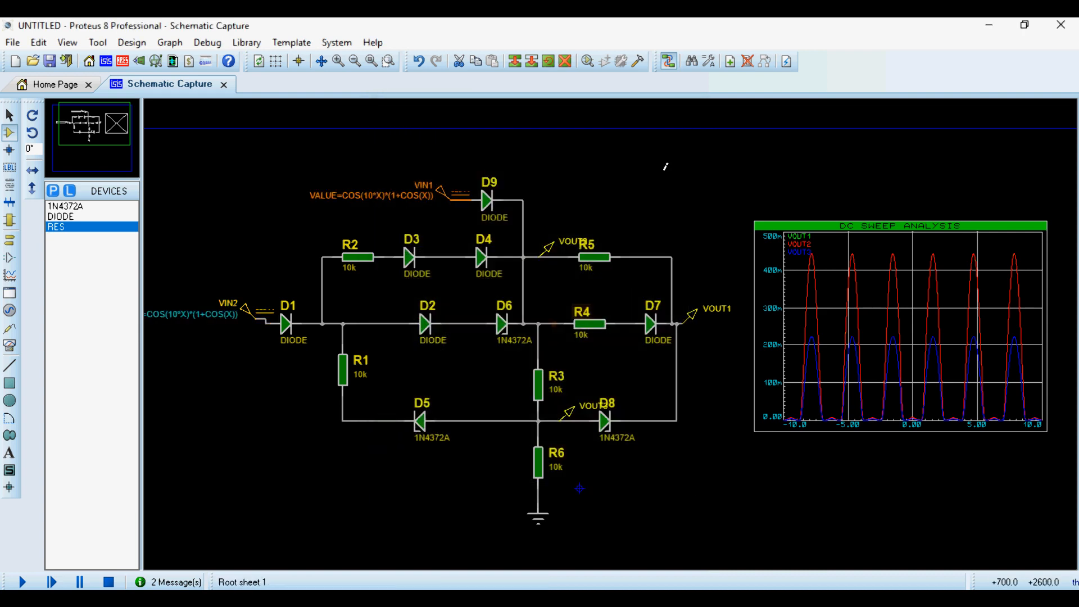
click(665, 166)
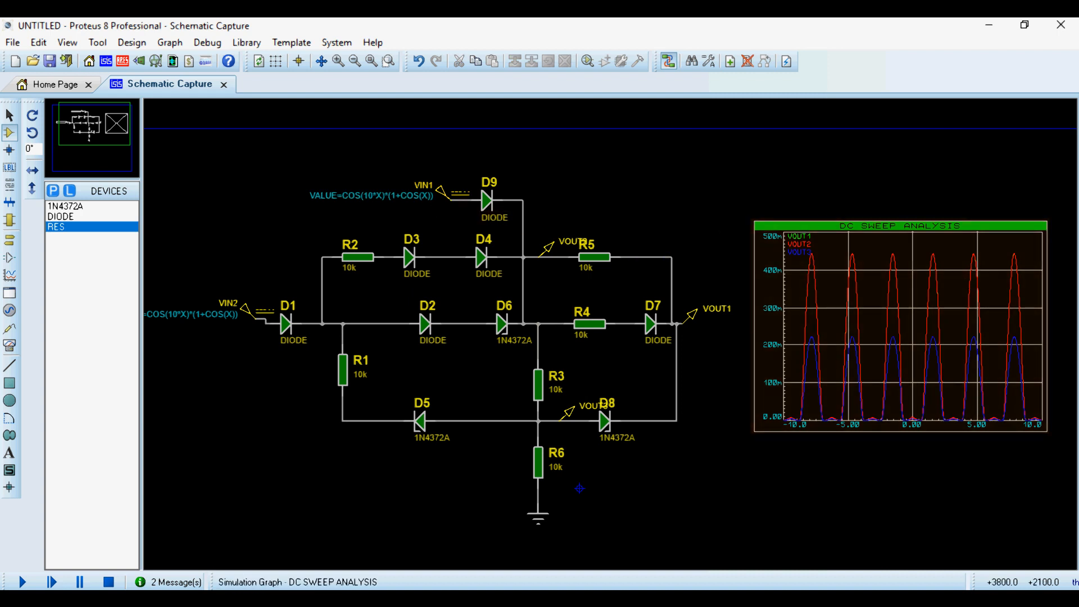
Step: Simulate the DC sweep graph with COS(10*X)*(1+COS(X)) on both inputs and examine the maximized curves before returning to the schematic
click(942, 332)
key(space)
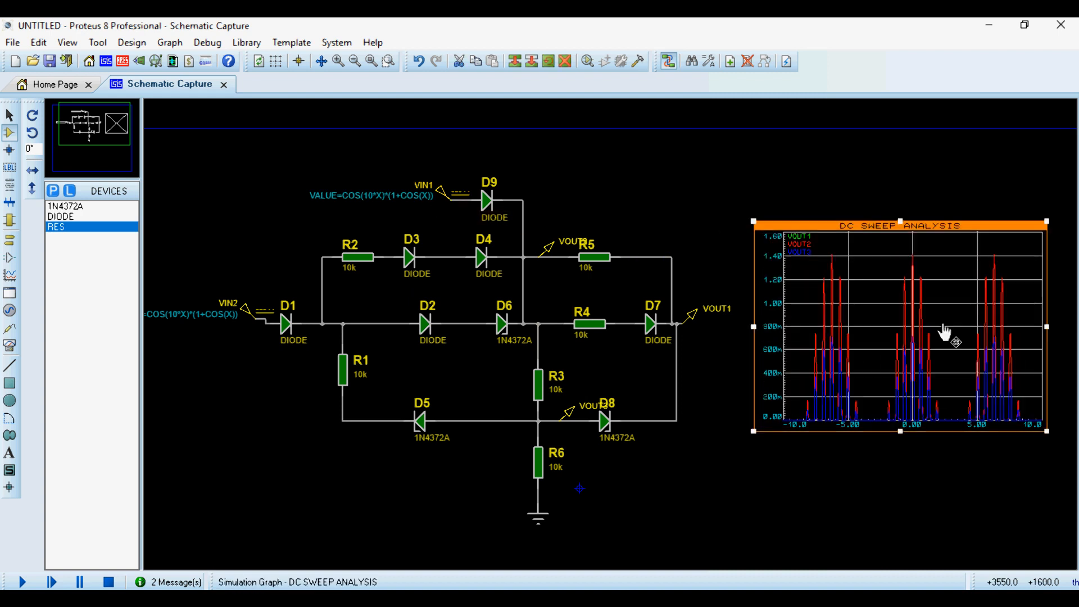
right_click(892, 306)
click(794, 546)
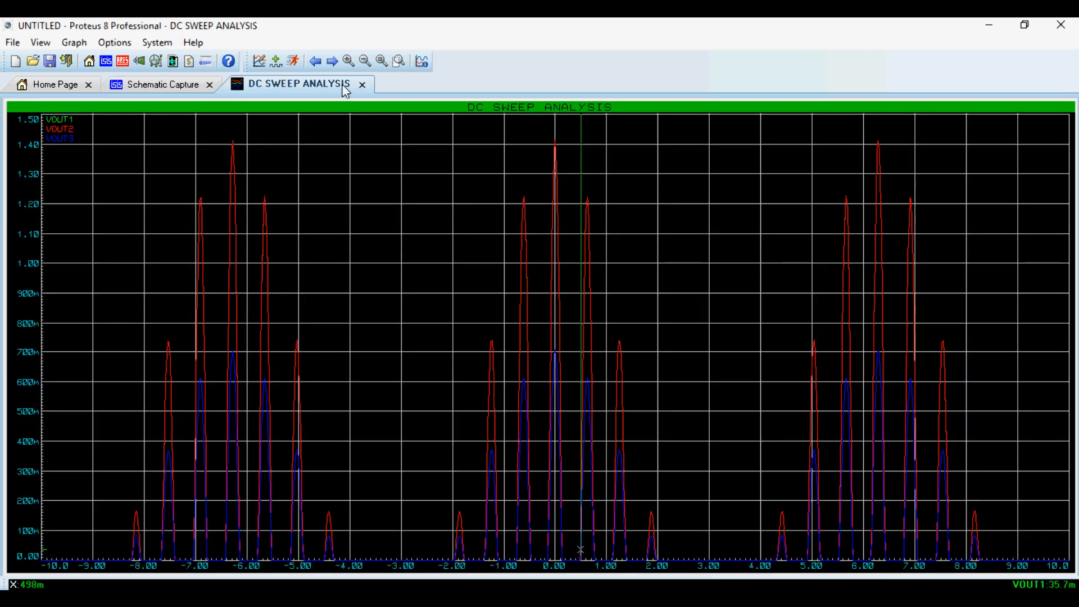
click(362, 84)
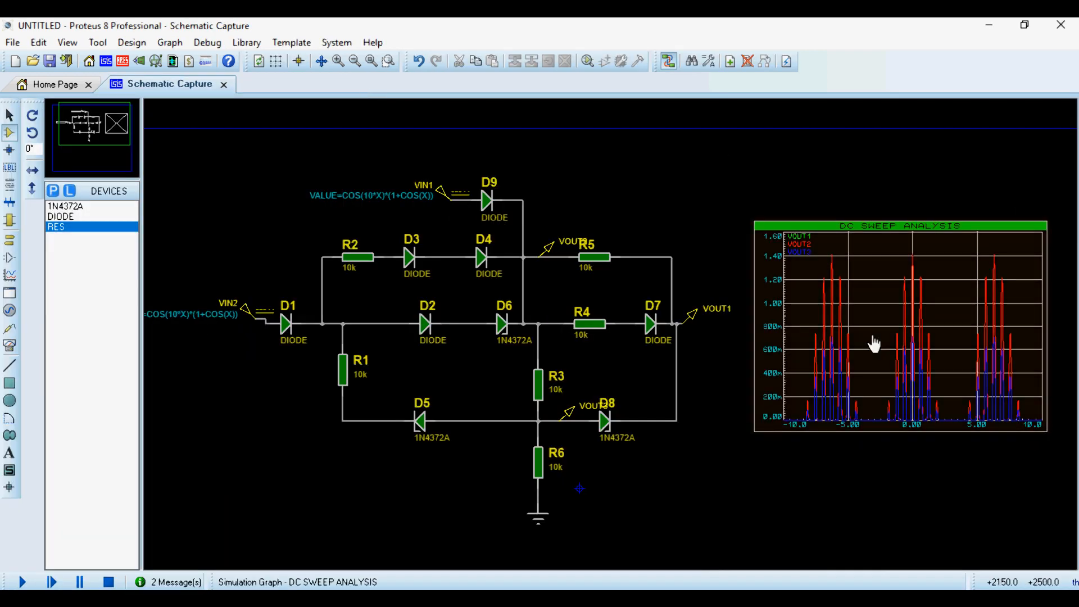
Step: Set the DC sweep graph's number of steps to 2000
double_click(886, 365)
click(415, 290)
double_click(417, 290)
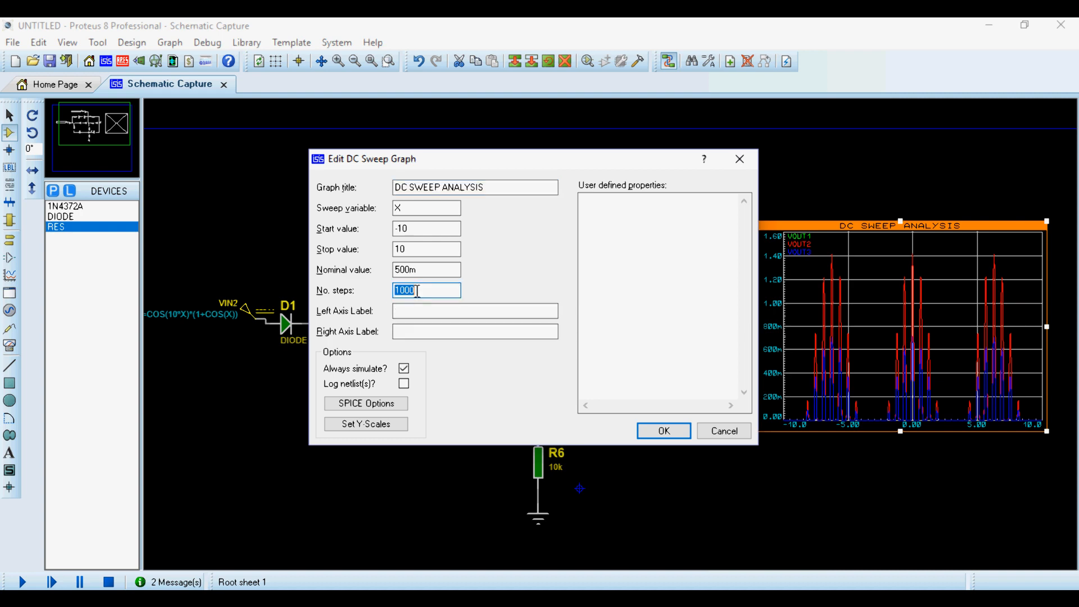
text(2000)
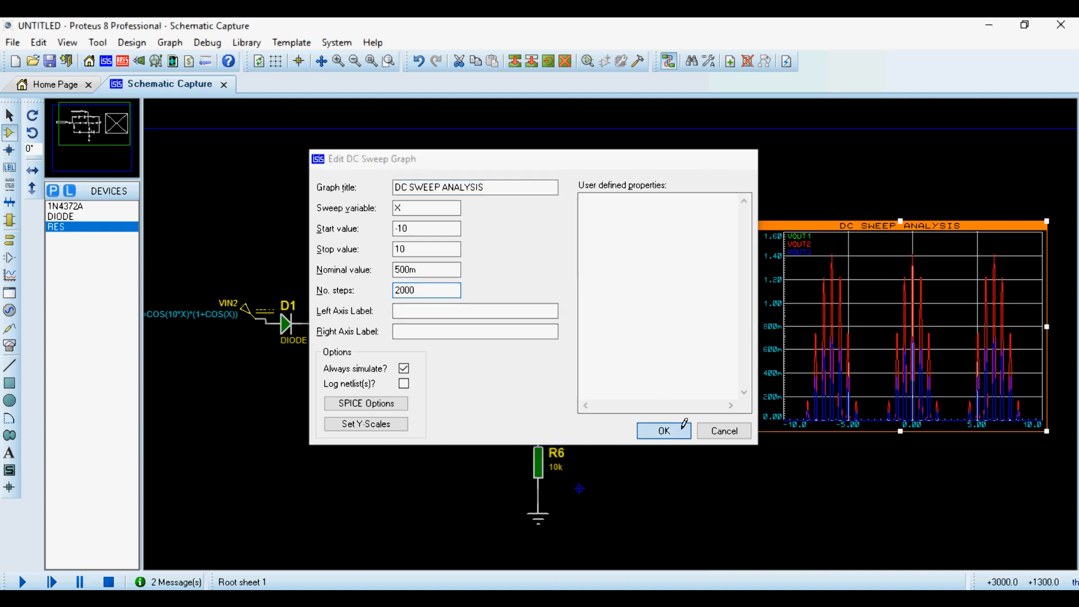
click(663, 430)
click(661, 428)
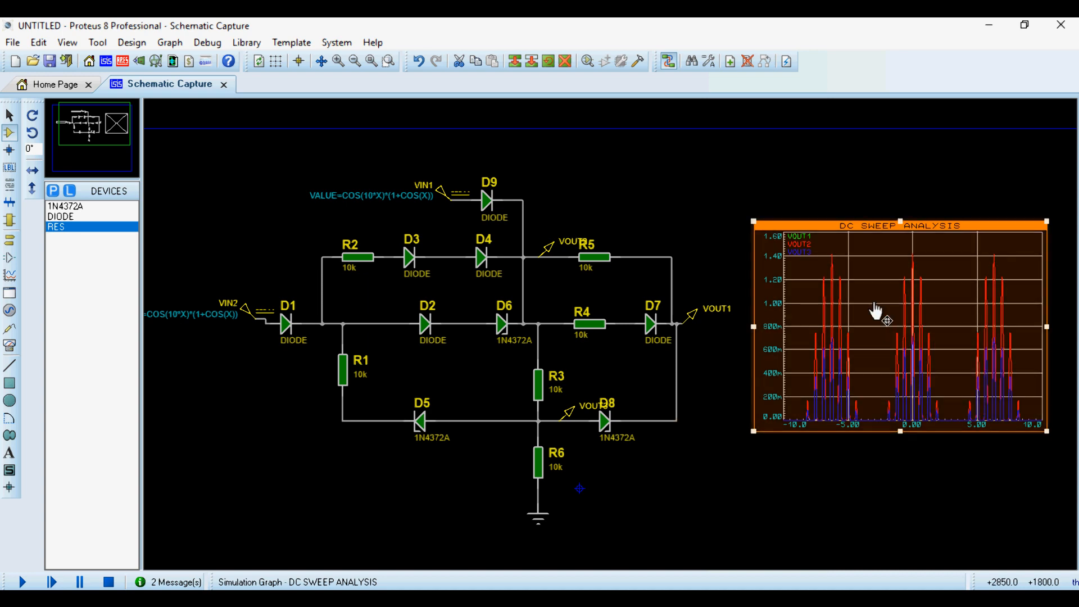
Step: Examine the 2000-step sweep curves in the maximized graph and return to the schematic
right_click(872, 313)
click(773, 554)
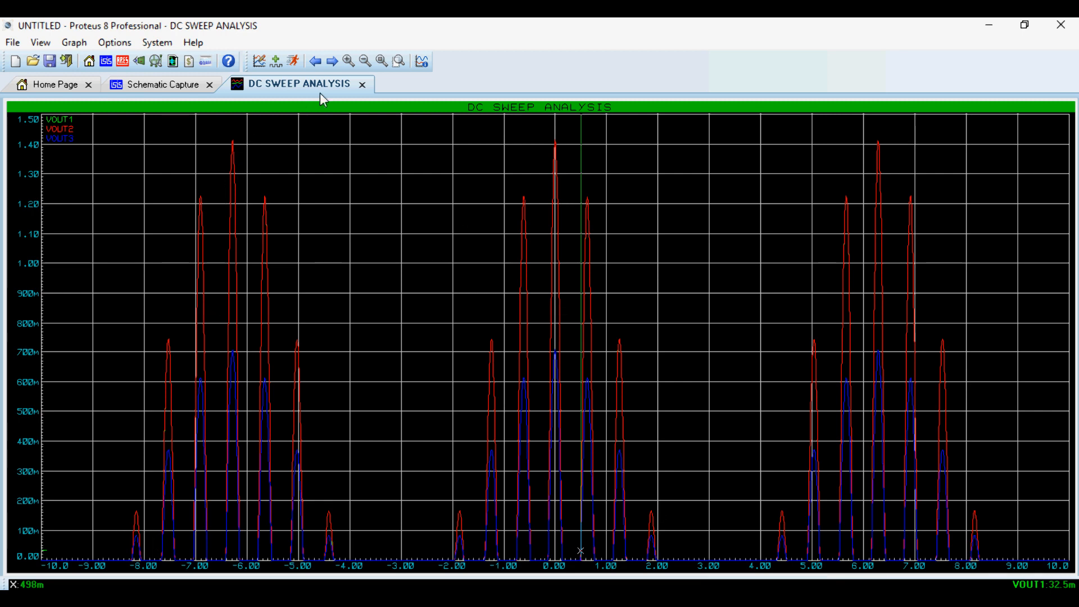
click(362, 85)
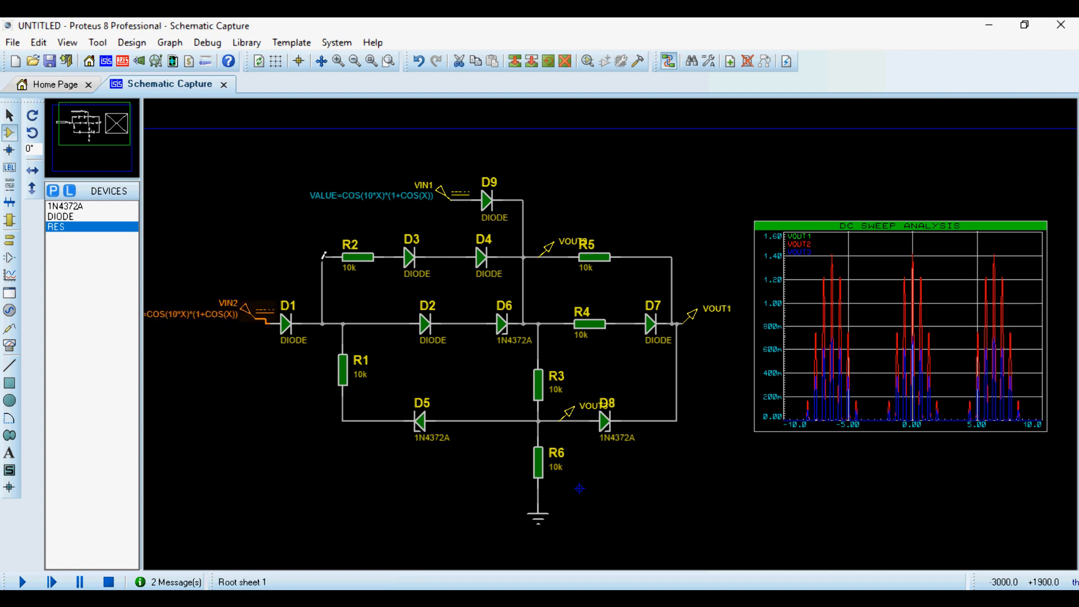
Step: Review the value expression in the VIN2 generator's properties and close the dialog
click(458, 195)
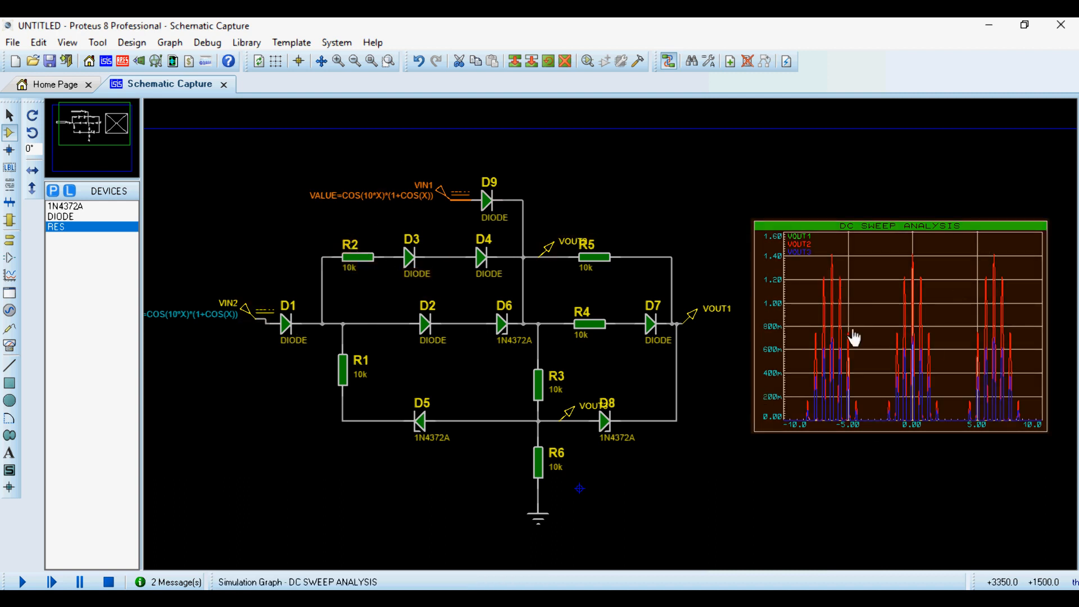
double_click(203, 323)
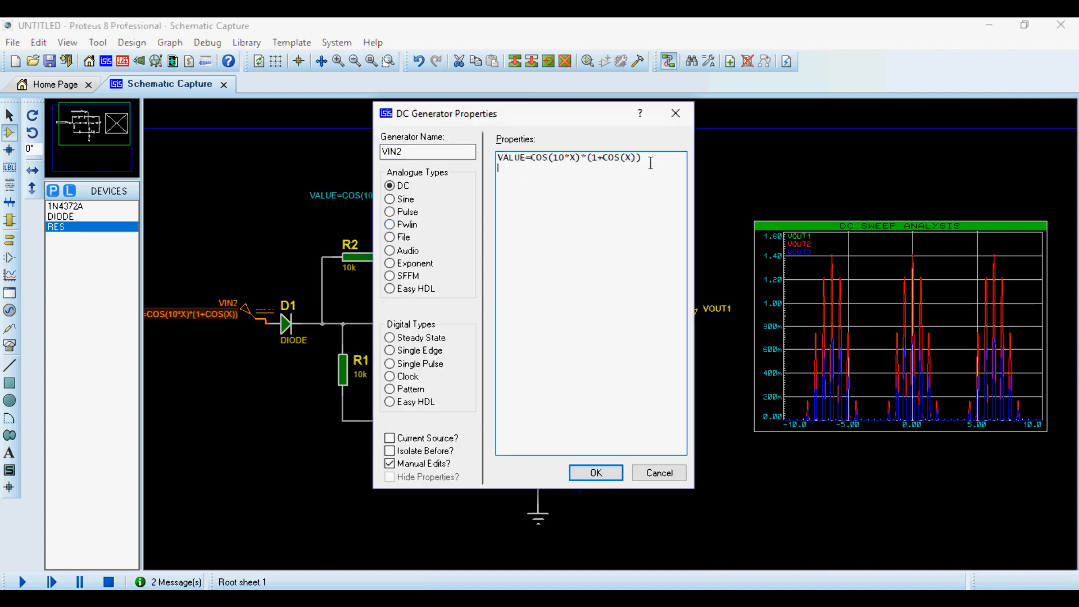
shift+click(537, 159)
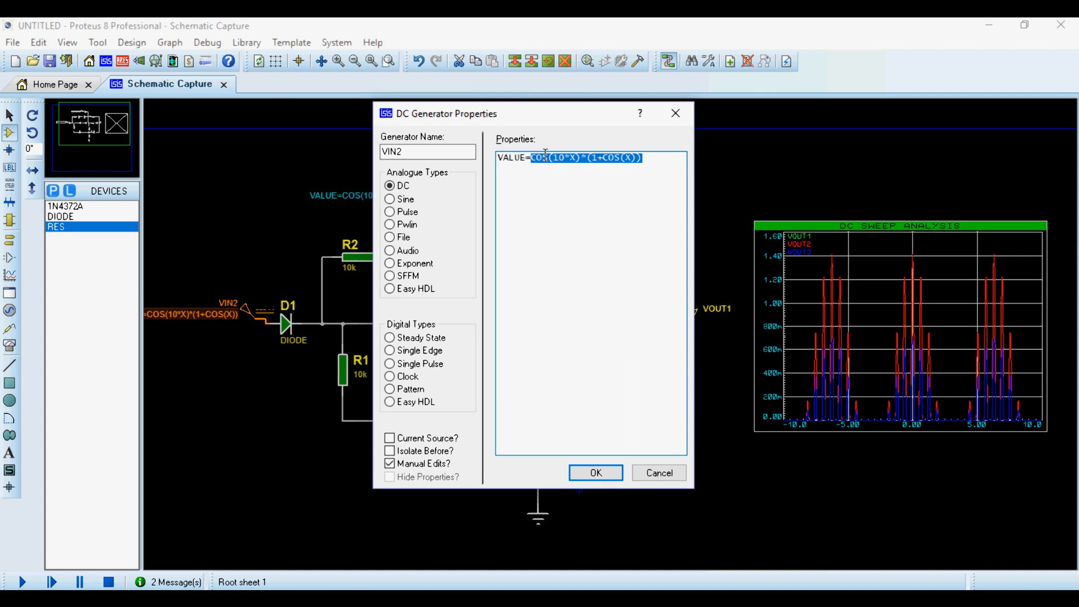
click(633, 159)
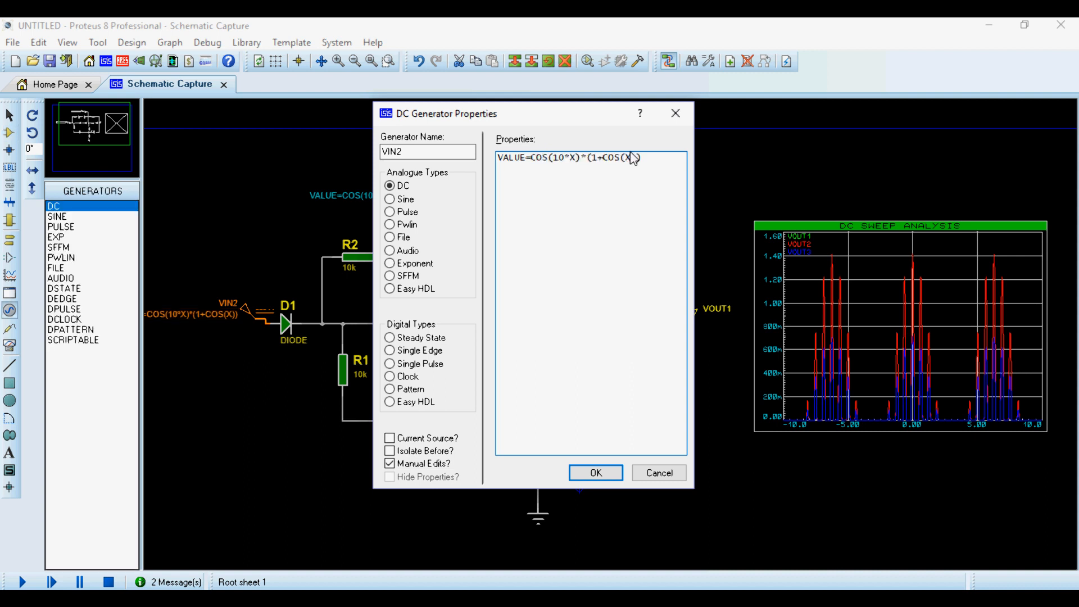
click(591, 472)
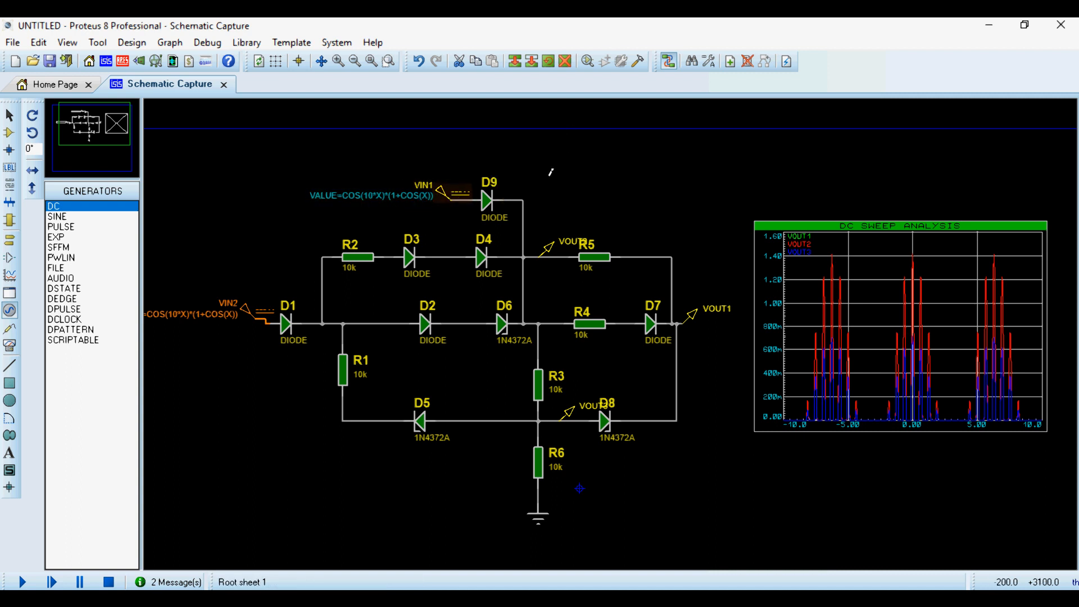
Step: Duplicate the VIN2 generator with its COS(10*X)*(1+COS(X)) value and wire the copy to the node between R1 and D5
double_click(224, 309)
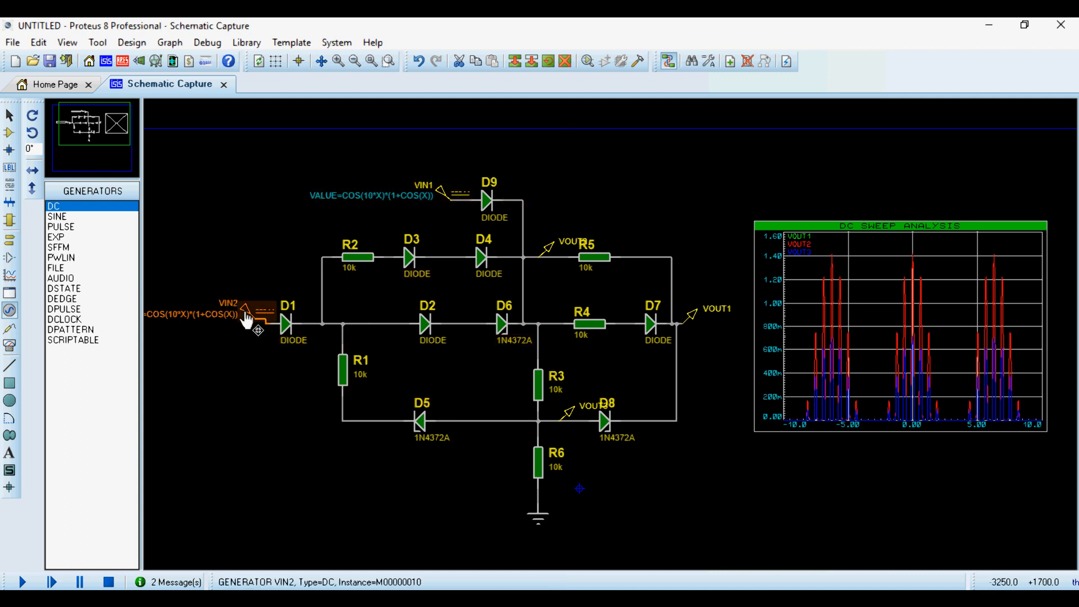
click(678, 120)
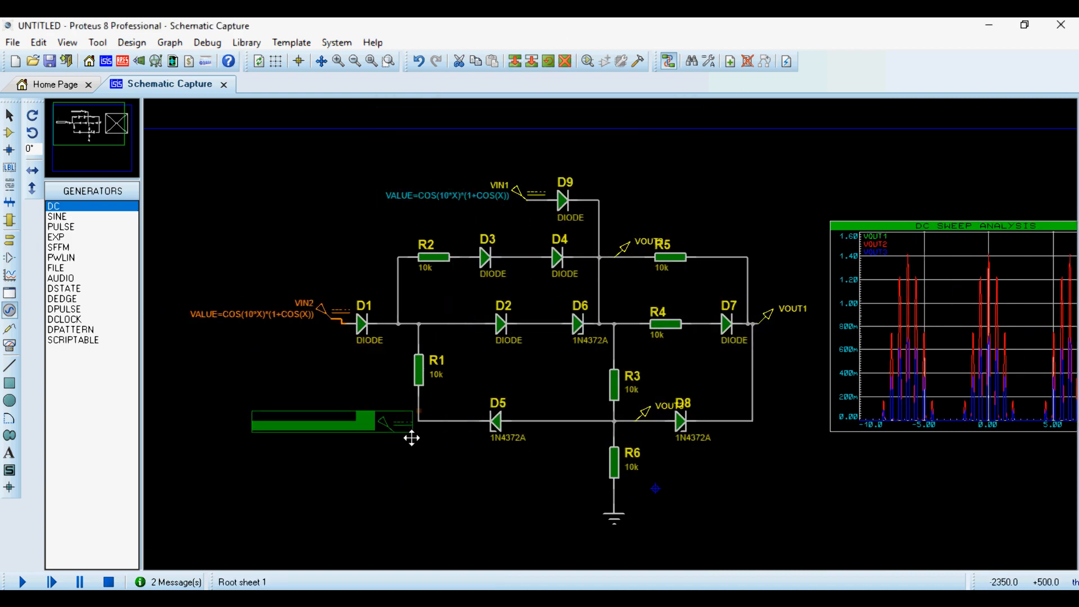
click(409, 422)
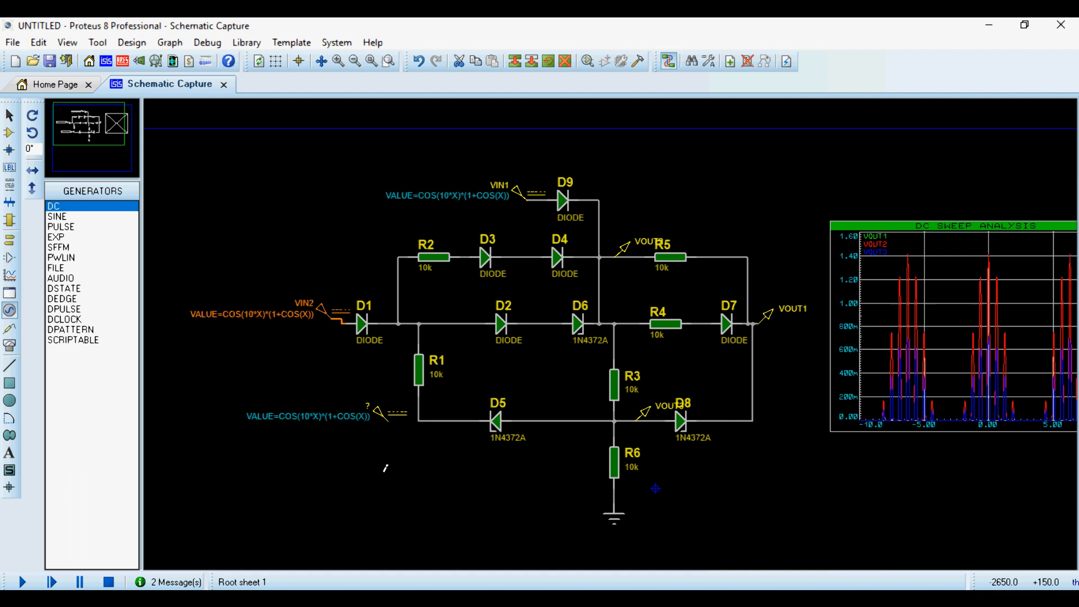
click(388, 419)
key(Escape)
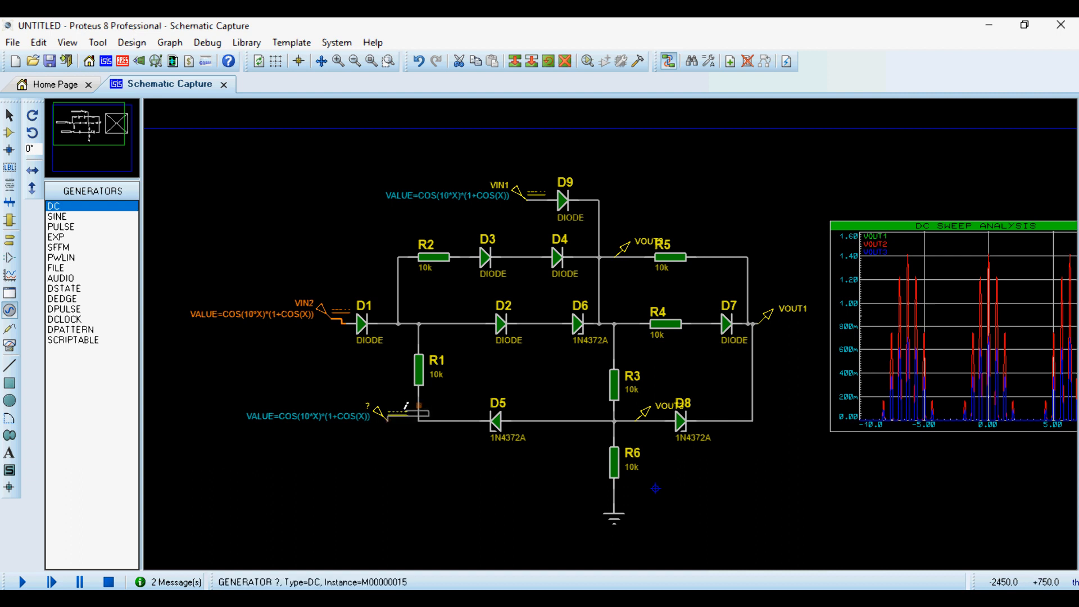
click(419, 419)
Step: Simulate the DC sweep graph with the third generator connected, examine the maximized curves and return to the schematic
click(958, 309)
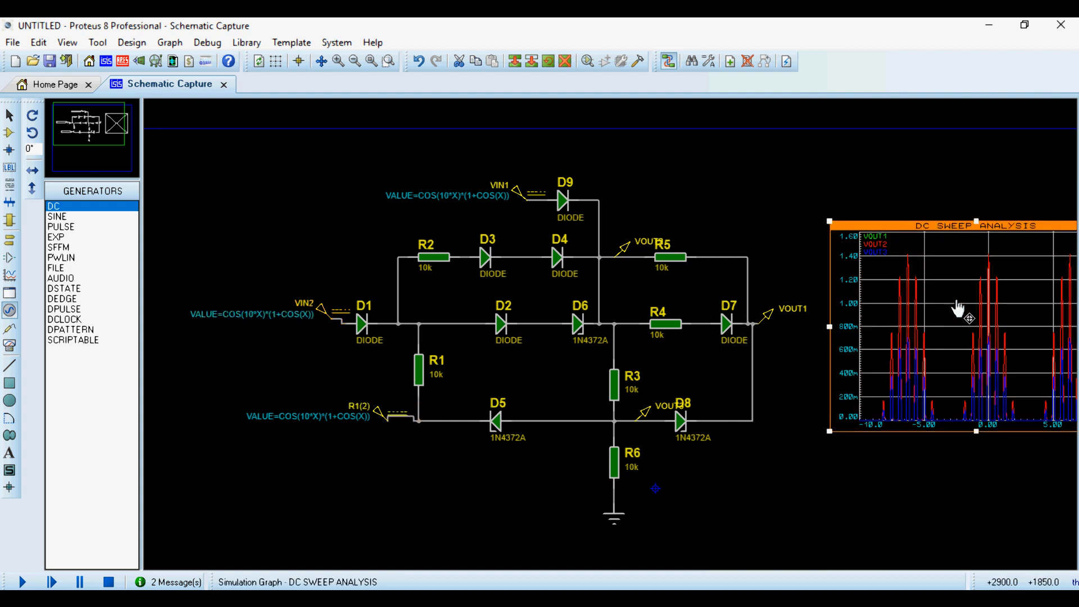
key(space)
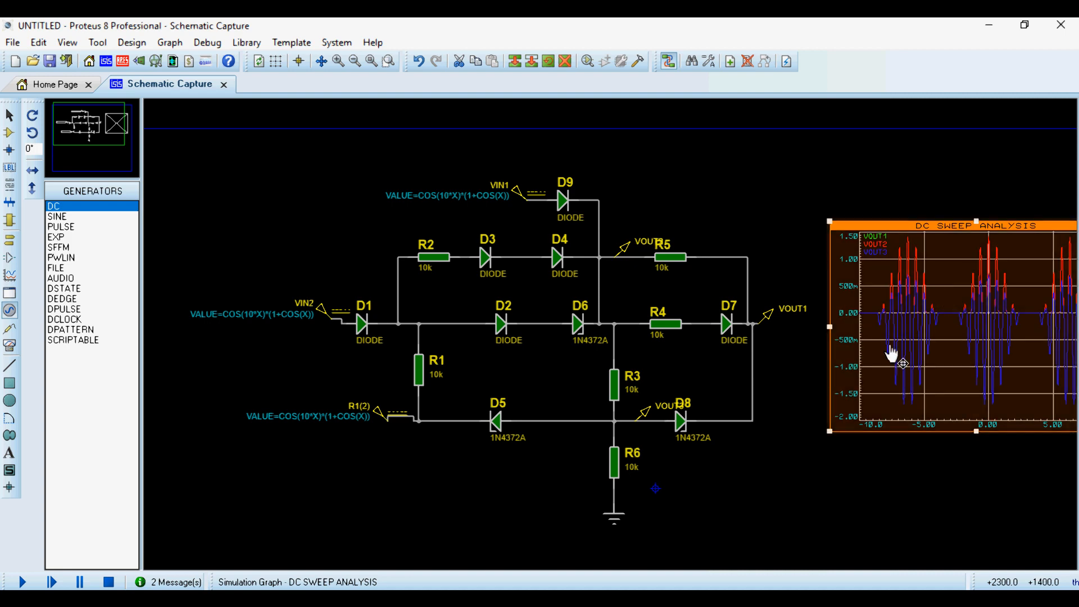
right_click(891, 354)
click(736, 546)
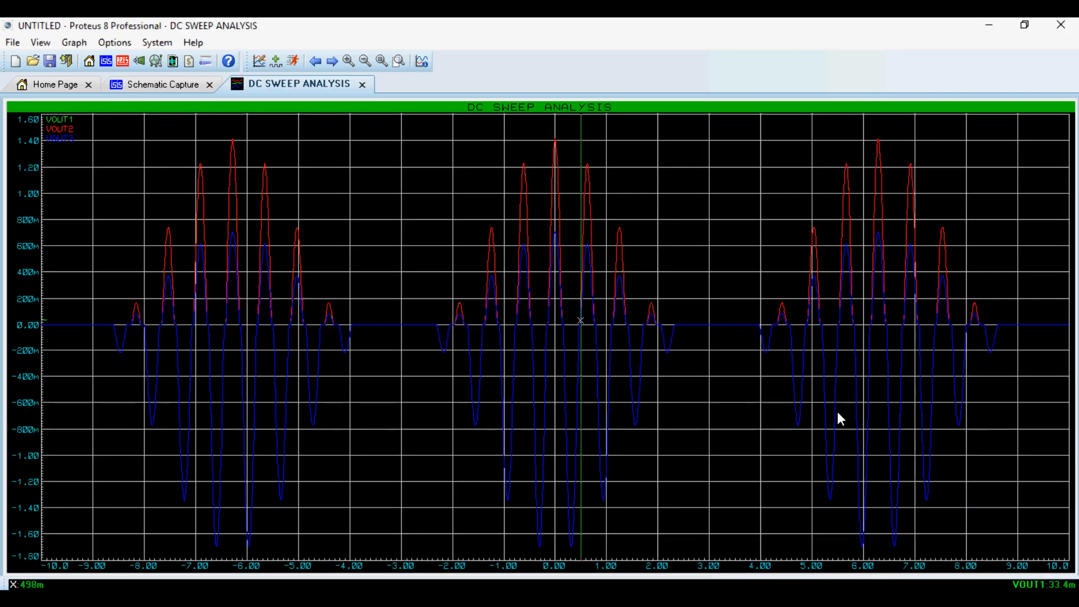
click(363, 85)
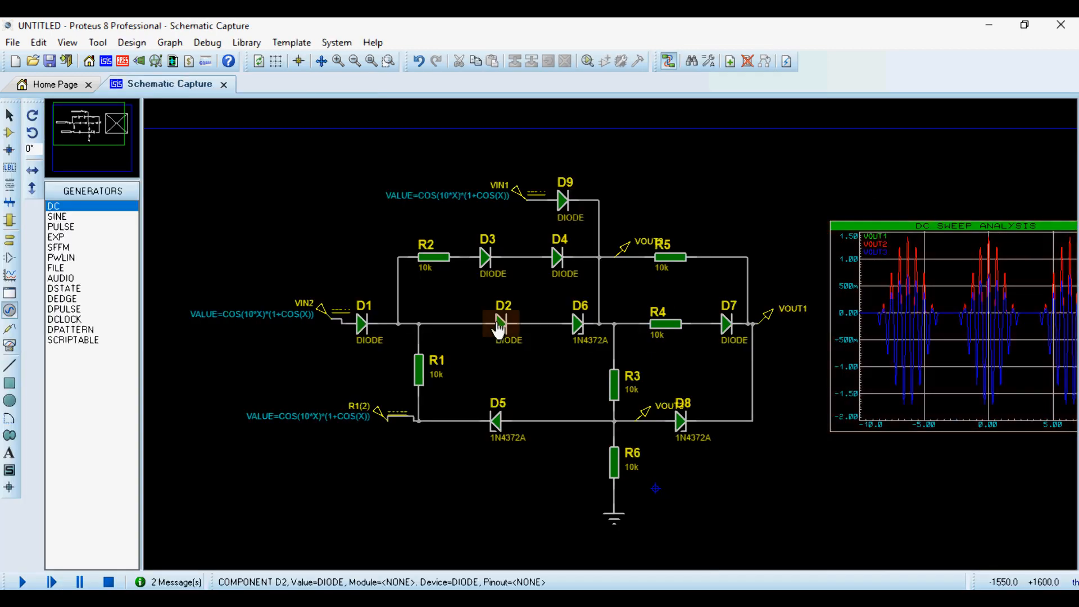
Step: Move the whole circuit together with the DC sweep graph straight down the sheet, away from its upper border, and deselect everything
scroll(613, 344, up, 1)
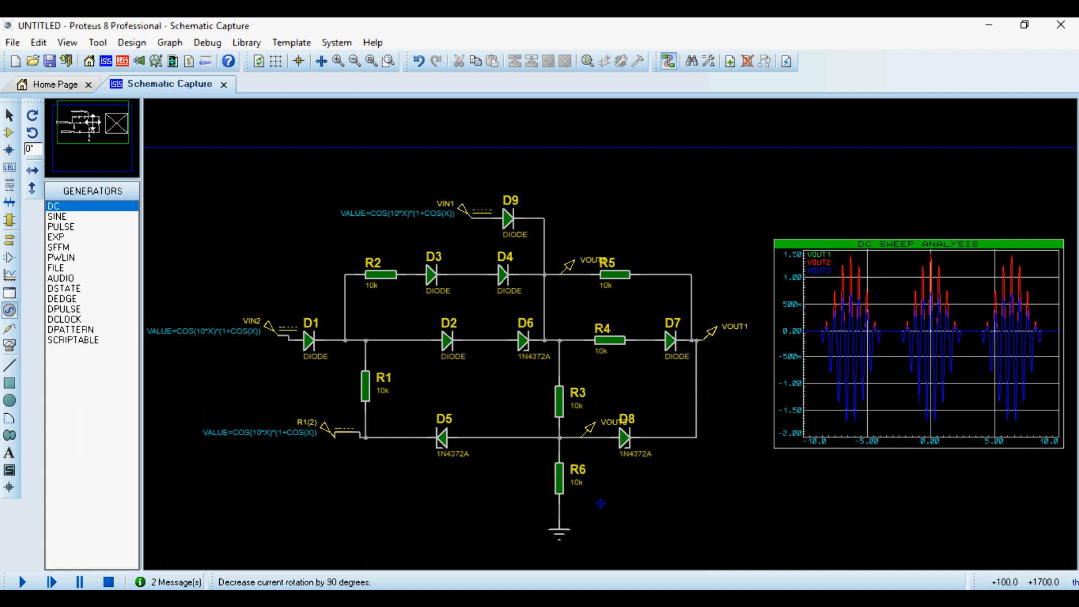
scroll(108, 163, down, 1)
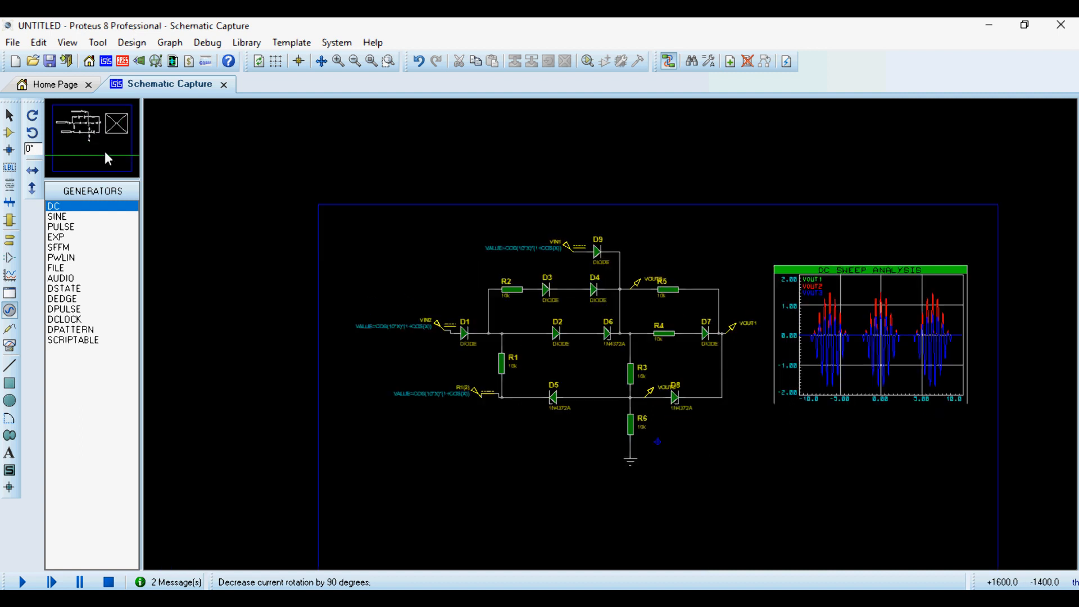
drag(991, 239, 355, 495)
drag(653, 303, 652, 385)
scroll(608, 335, down, 1)
scroll(609, 332, up, 2)
scroll(609, 332, down, 1)
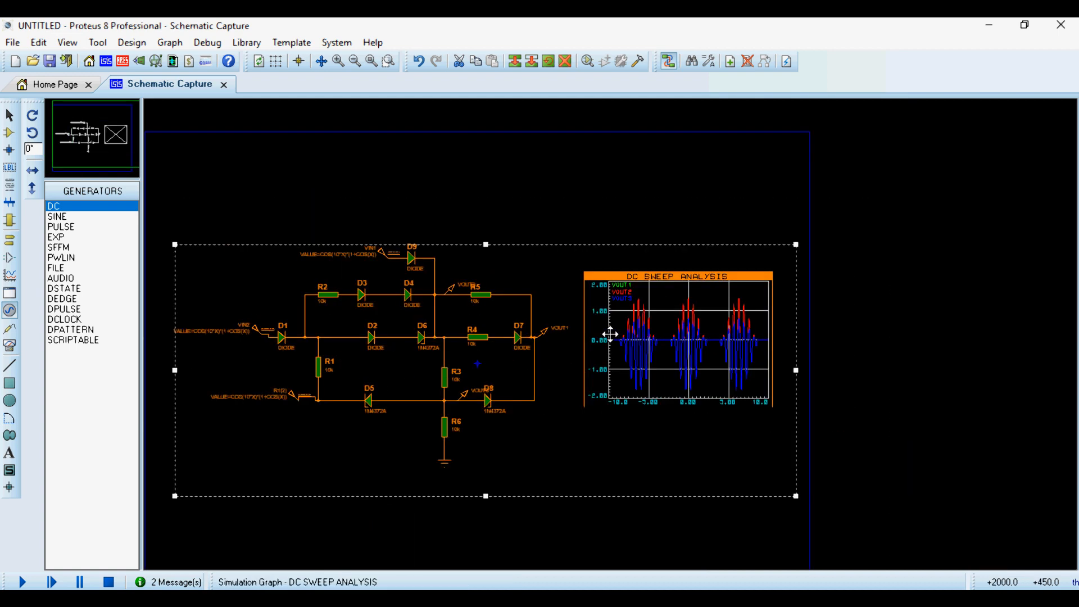
scroll(609, 332, up, 1)
scroll(610, 335, down, 1)
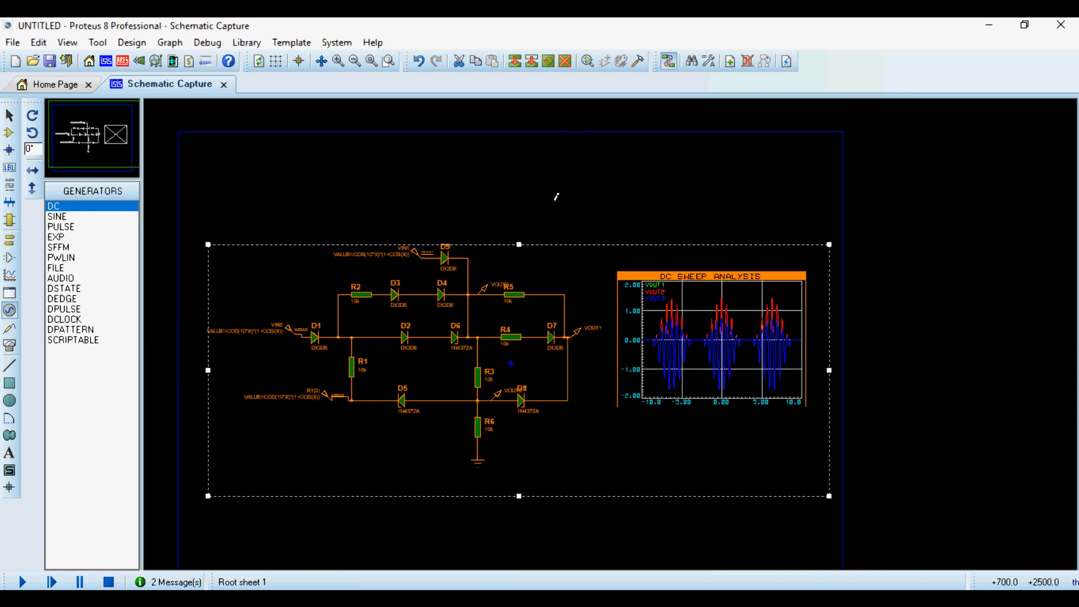
click(562, 202)
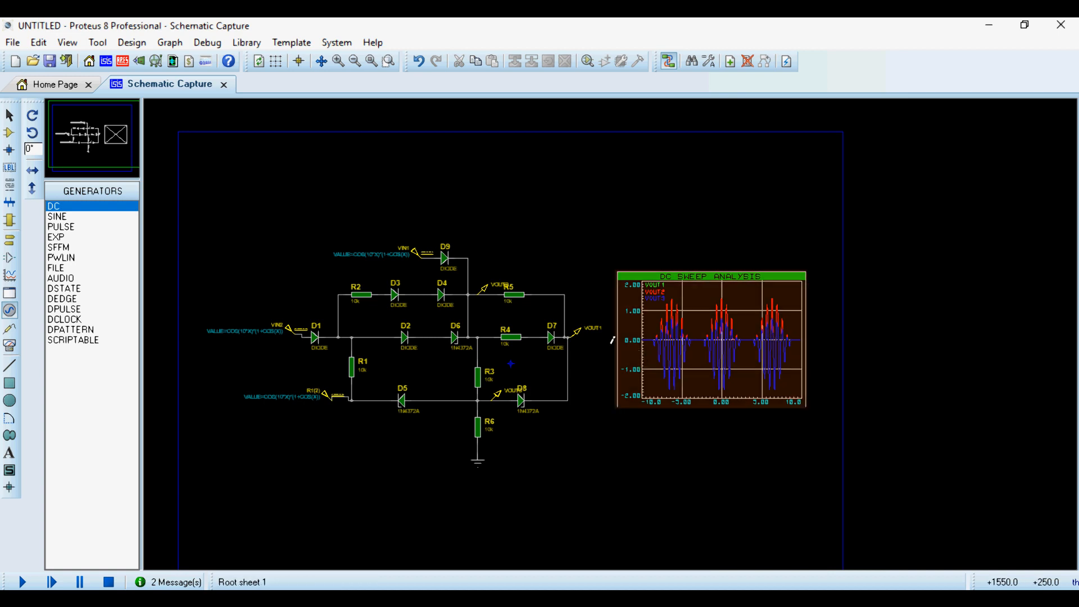
scroll(614, 327, up, 1)
scroll(521, 341, up, 1)
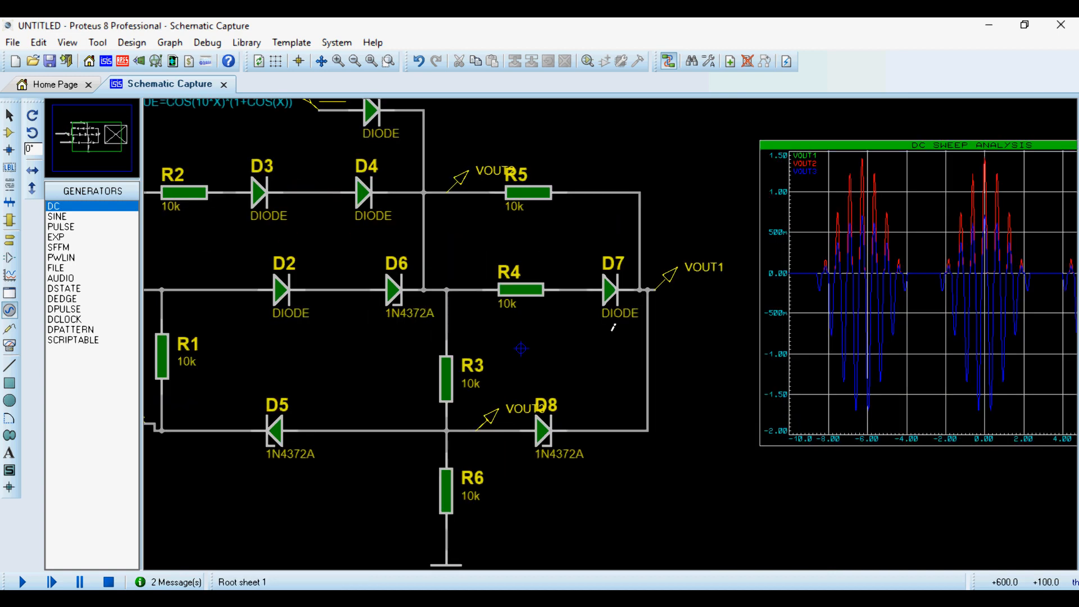
click(97, 132)
drag(96, 134, 102, 132)
key(F7)
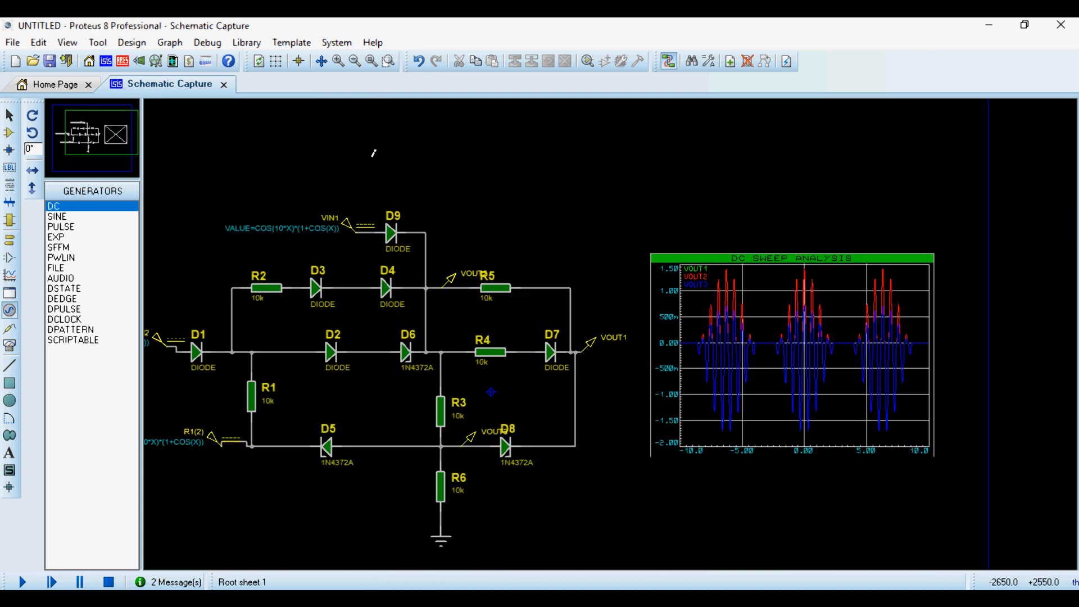